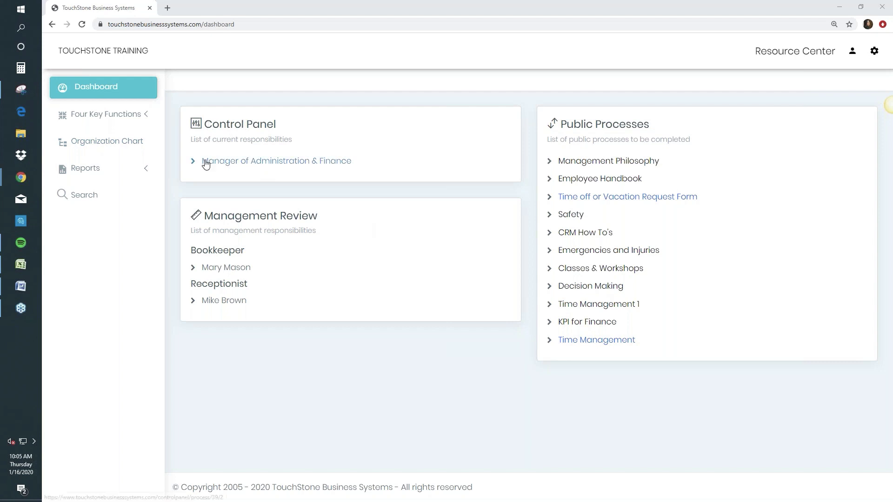
View the Customer Complaint Checklist within the Manager of Administration & Finance's Customer Complaints process, and return to the dashboard.
{"action": "left_click", "coordinate": [274, 163]}
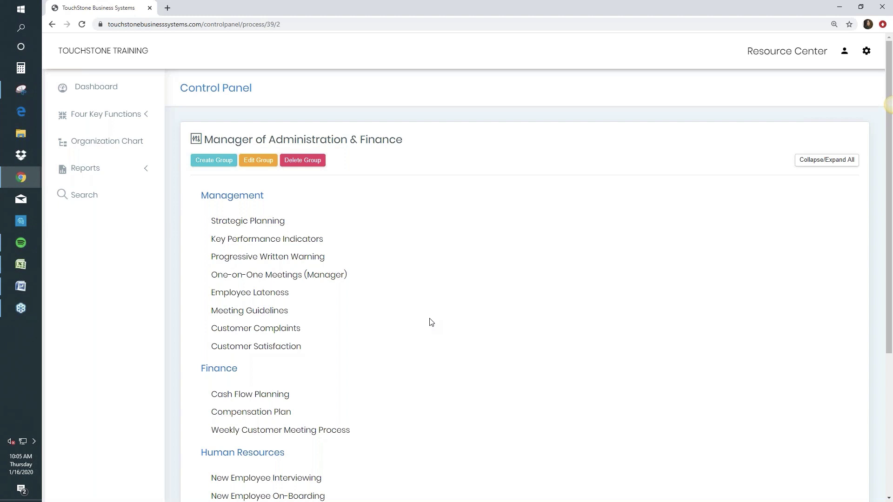
{"action": "left_click", "coordinate": [281, 329]}
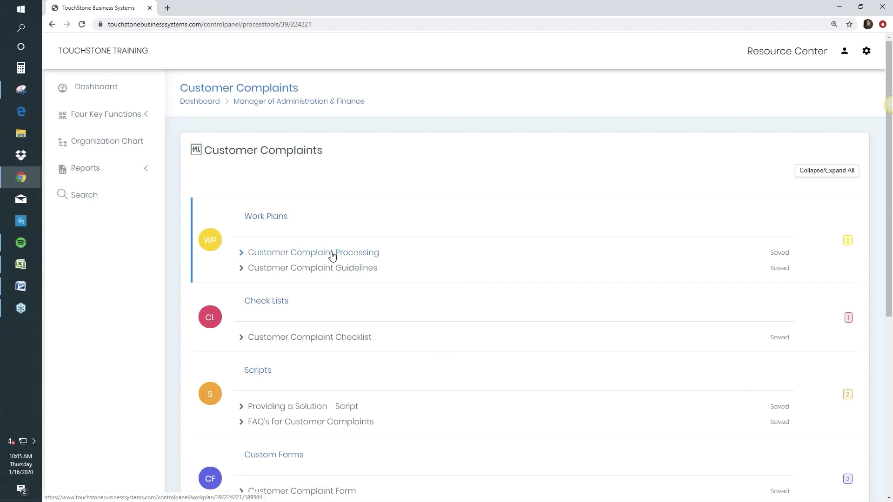
{"action": "scroll", "coordinate": [462, 271], "scroll_direction": "down", "scroll_amount": 1}
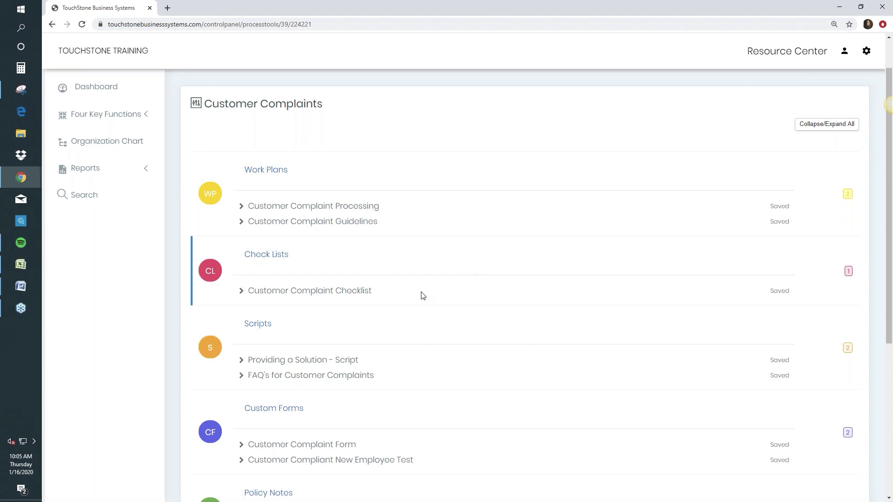
{"action": "left_click", "coordinate": [317, 296]}
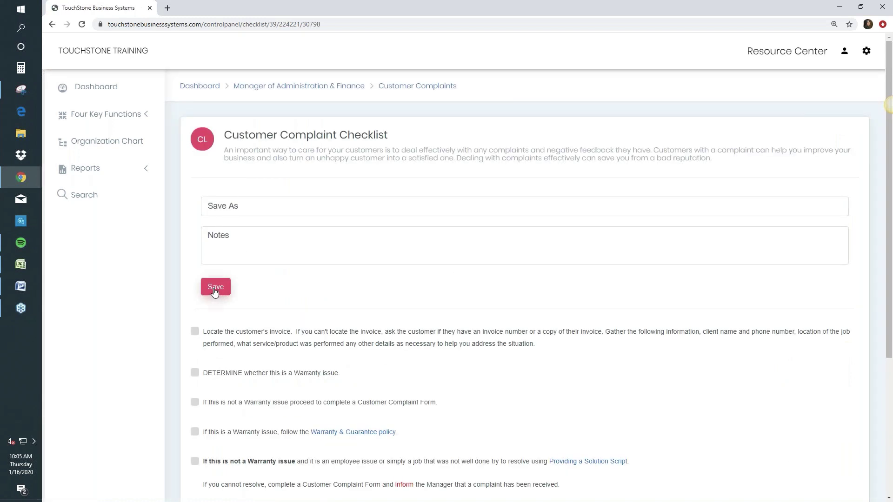
{"action": "left_click", "coordinate": [98, 88]}
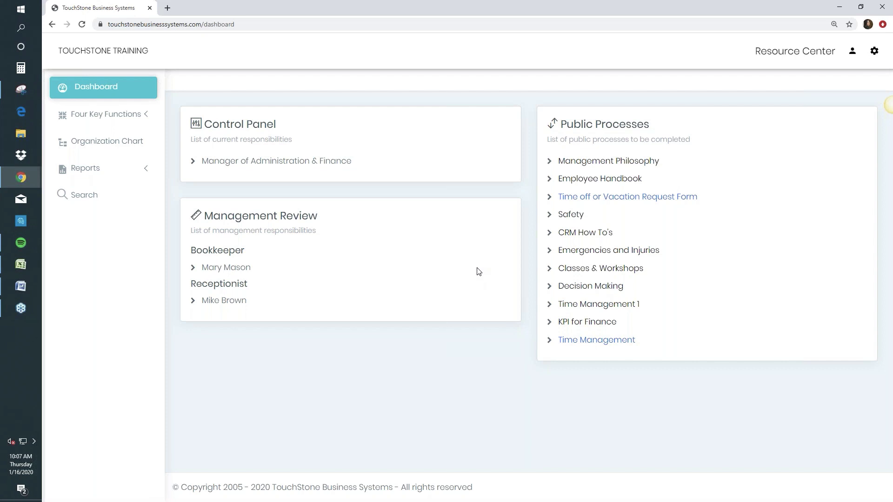
Open the User Guides in the Resource Center and look through all their topic sections.
{"action": "left_click", "coordinate": [798, 56]}
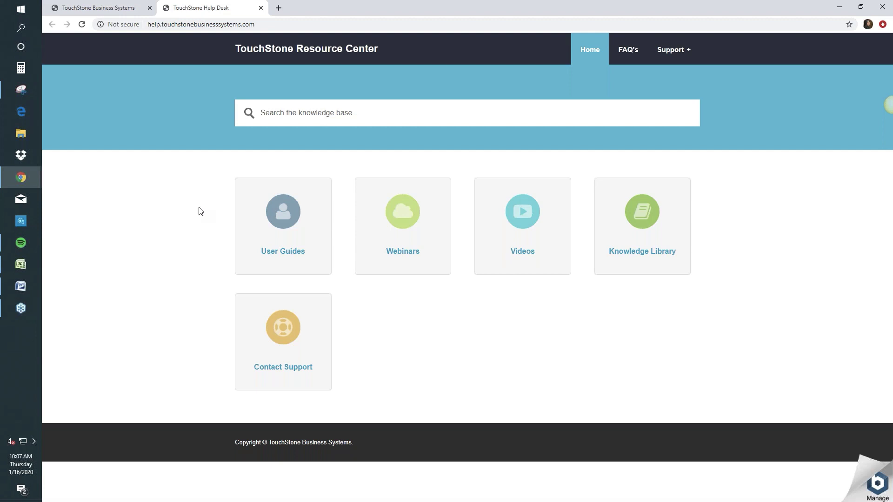
{"action": "left_click", "coordinate": [291, 255]}
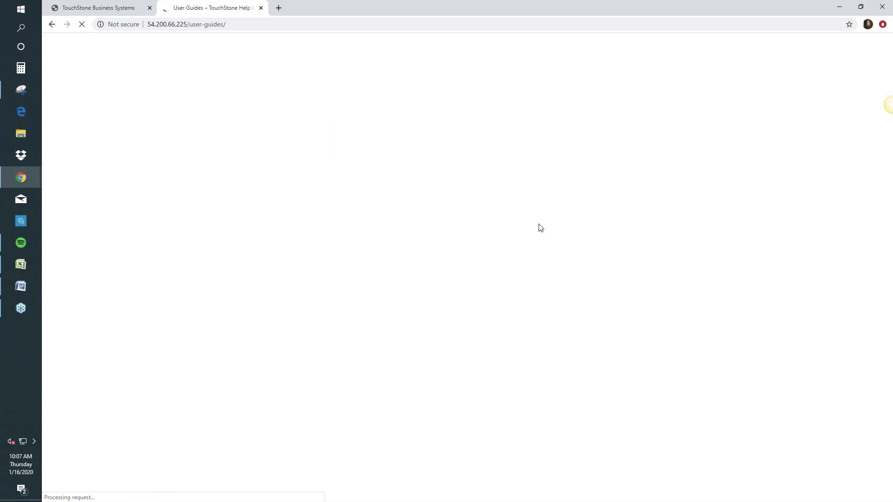
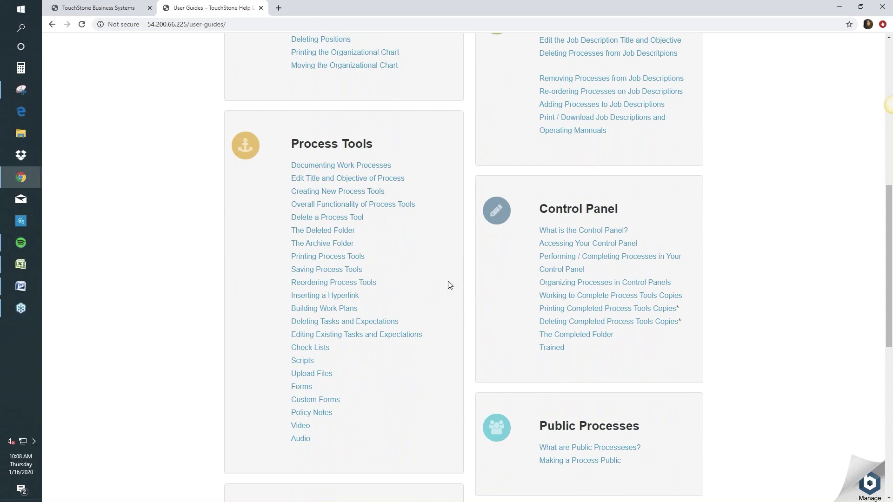
{"action": "scroll", "coordinate": [569, 239], "scroll_direction": "down", "scroll_amount": 4}
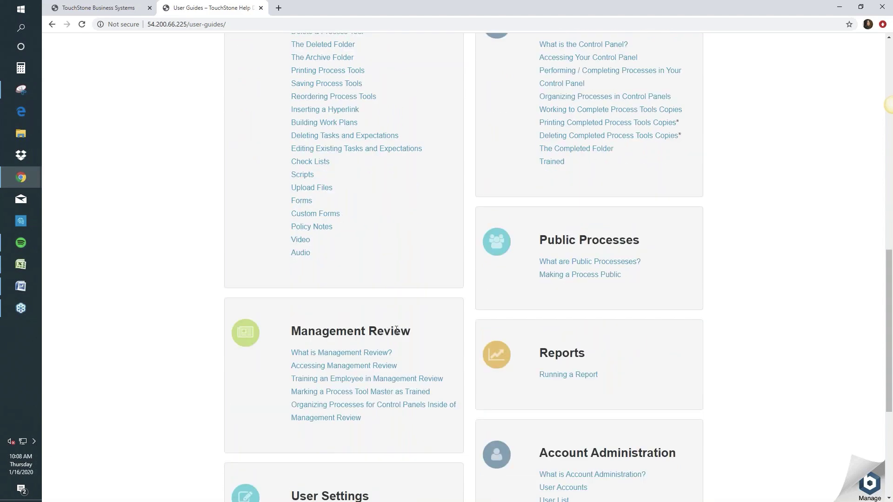
{"action": "scroll", "coordinate": [438, 335], "scroll_direction": "down", "scroll_amount": 5}
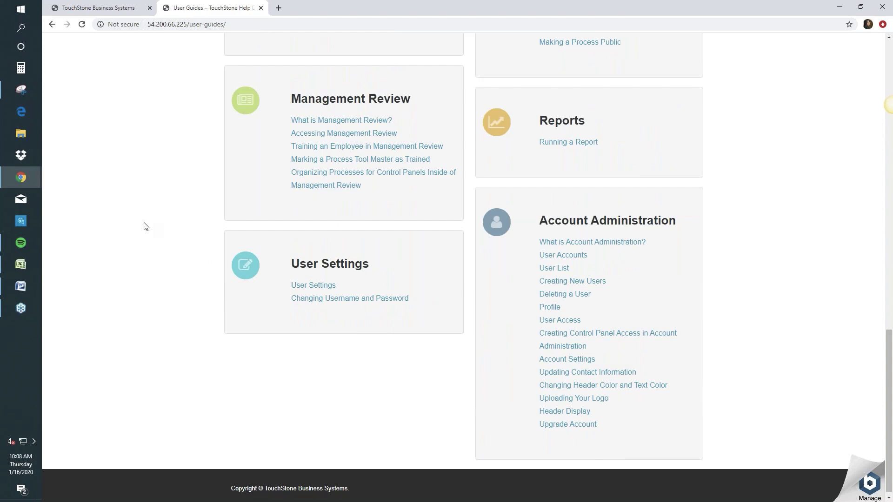
{"action": "scroll", "coordinate": [145, 227], "scroll_direction": "up", "scroll_amount": 6}
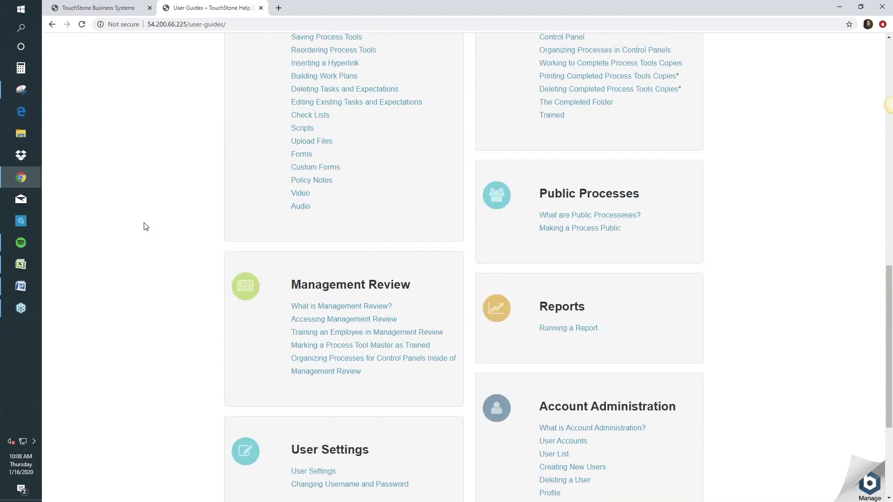
{"action": "scroll", "coordinate": [145, 226], "scroll_direction": "up", "scroll_amount": 5}
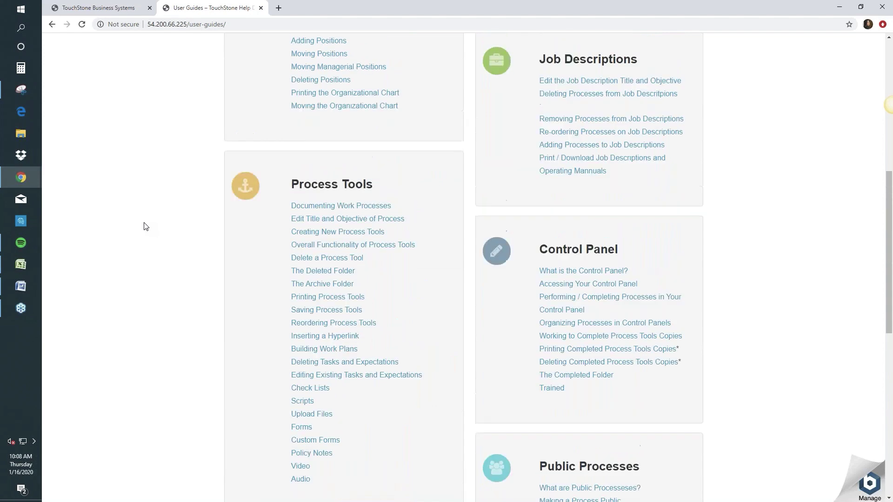
{"action": "scroll", "coordinate": [145, 226], "scroll_direction": "up", "scroll_amount": 5}
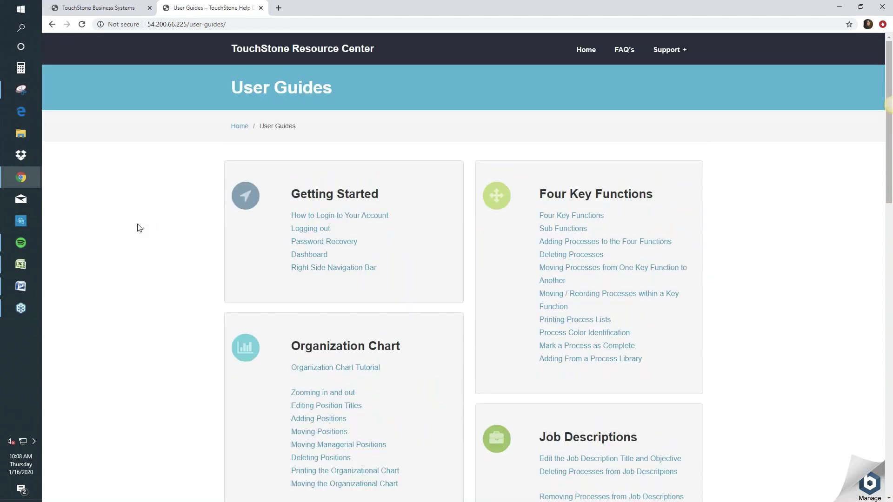
Open the Four Key Functions guide and read through its "What are the Four Key Functions?" article.
{"action": "left_click", "coordinate": [571, 217]}
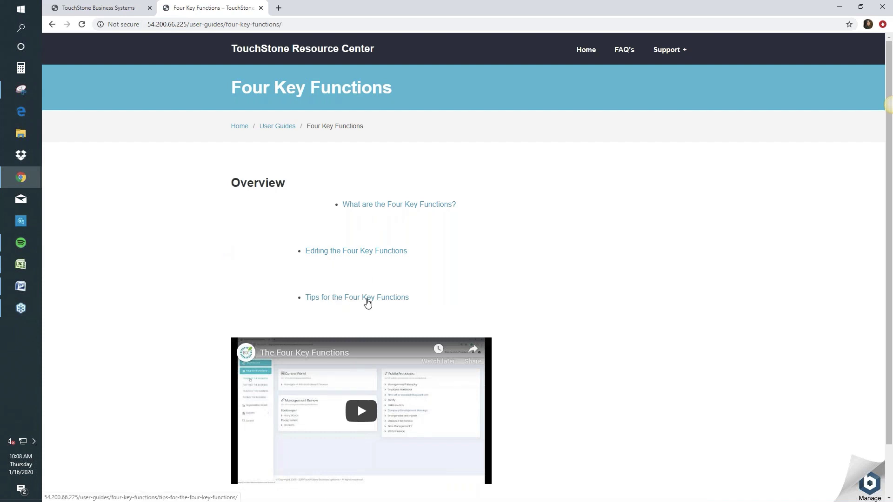
{"action": "scroll", "coordinate": [140, 325], "scroll_direction": "down", "scroll_amount": 2}
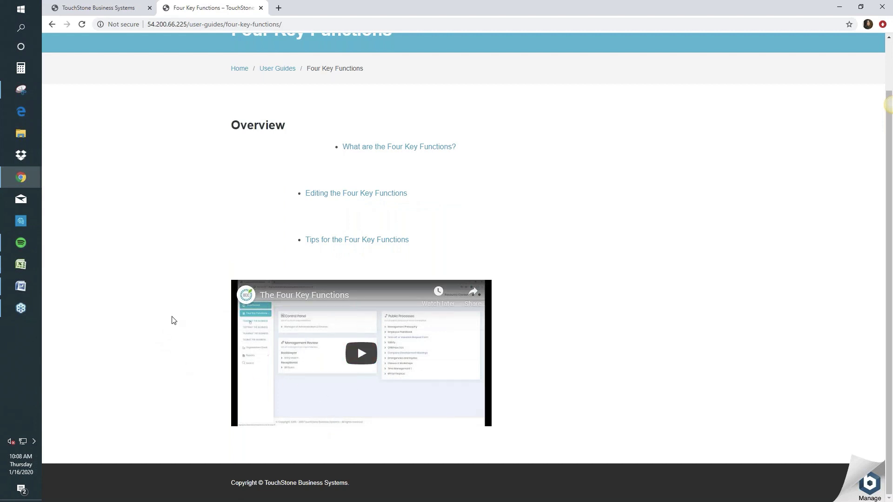
{"action": "left_click", "coordinate": [401, 148]}
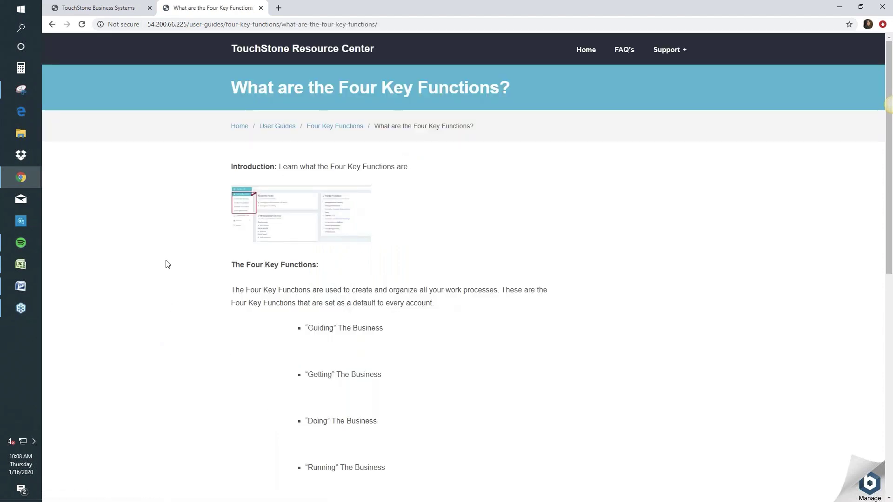
{"action": "scroll", "coordinate": [181, 422], "scroll_direction": "down", "scroll_amount": 5}
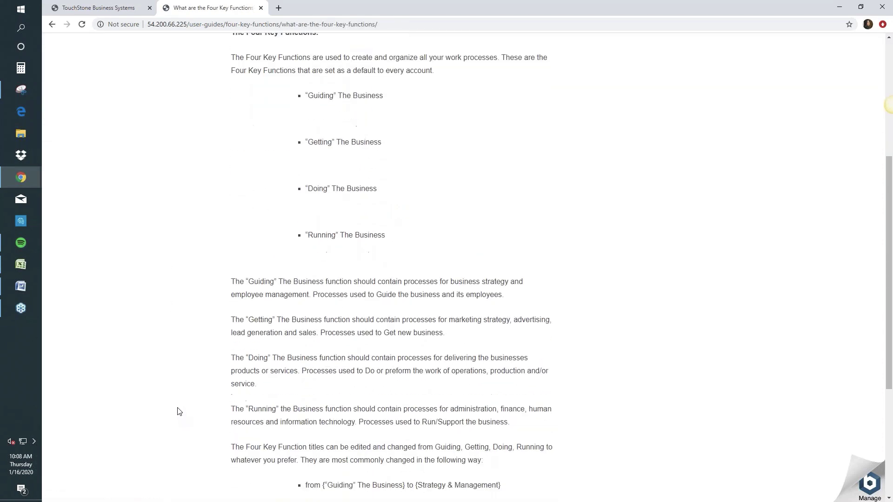
{"action": "scroll", "coordinate": [172, 415], "scroll_direction": "down", "scroll_amount": 3}
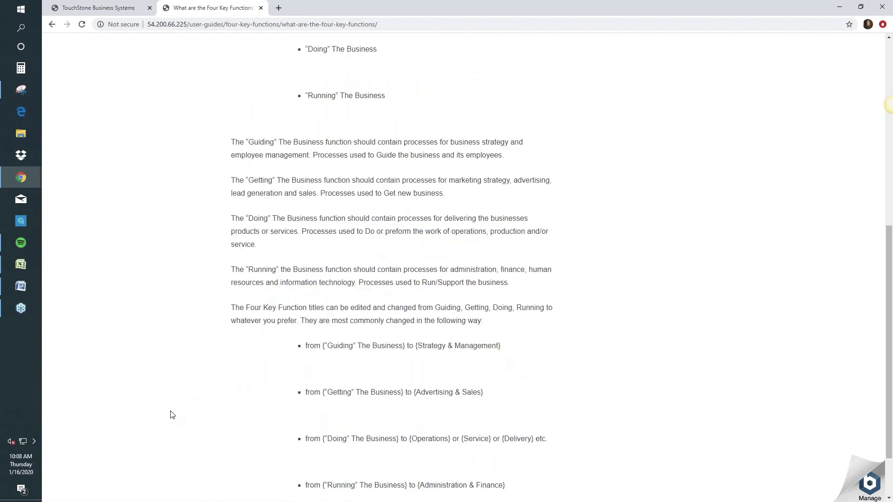
{"action": "scroll", "coordinate": [172, 416], "scroll_direction": "up", "scroll_amount": 8}
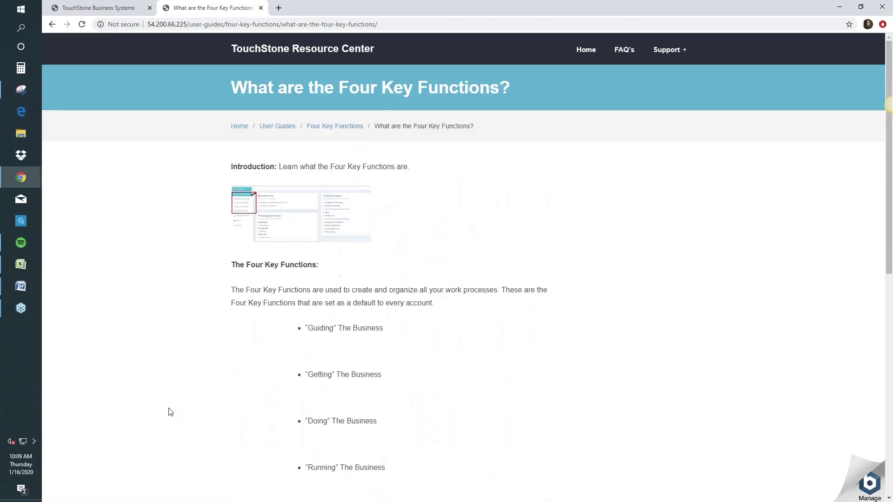
Go from the Resource Center home to Contact Support, view the Report a Problem form and close it unsubmitted.
{"action": "left_click", "coordinate": [239, 128]}
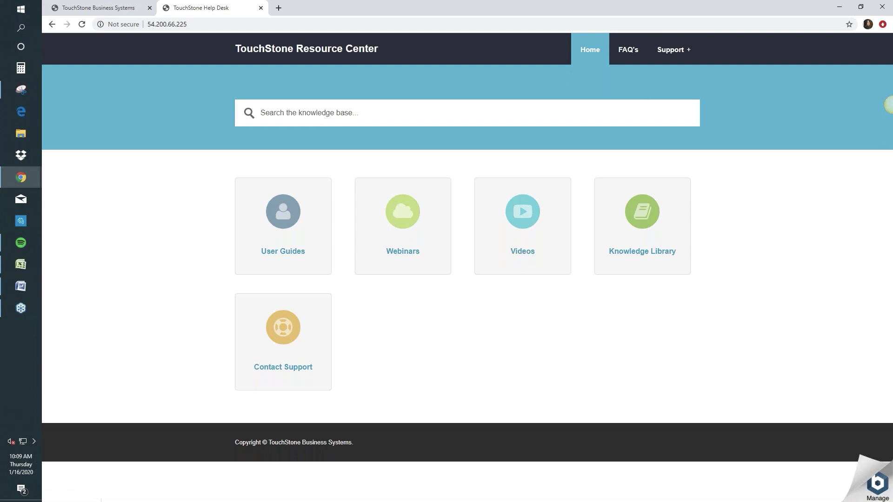
{"action": "mouse_move", "coordinate": [675, 51]}
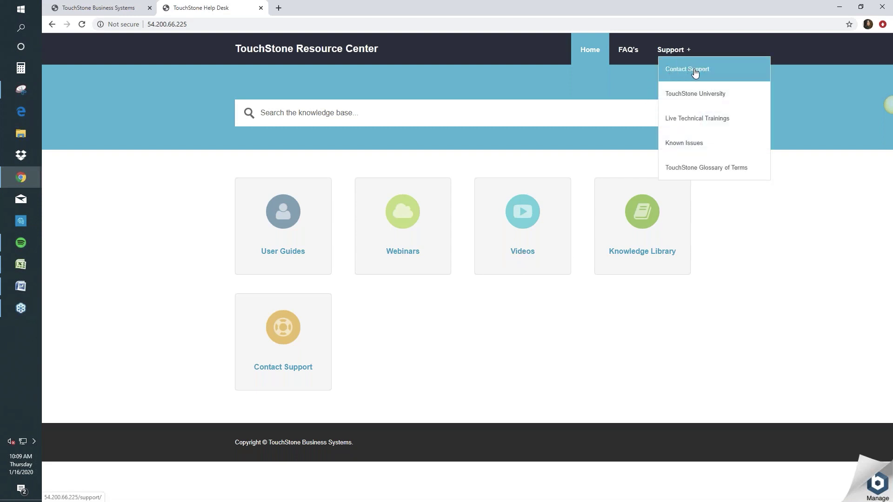
{"action": "left_click", "coordinate": [690, 70]}
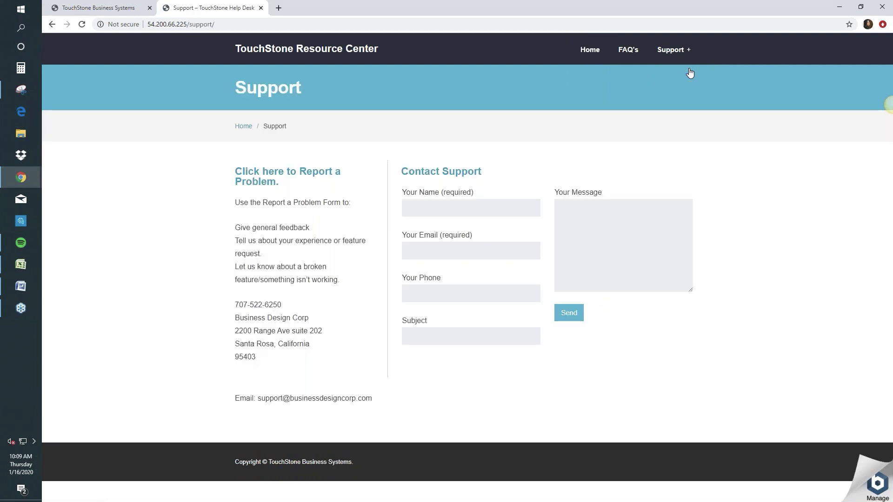
{"action": "left_click", "coordinate": [267, 179]}
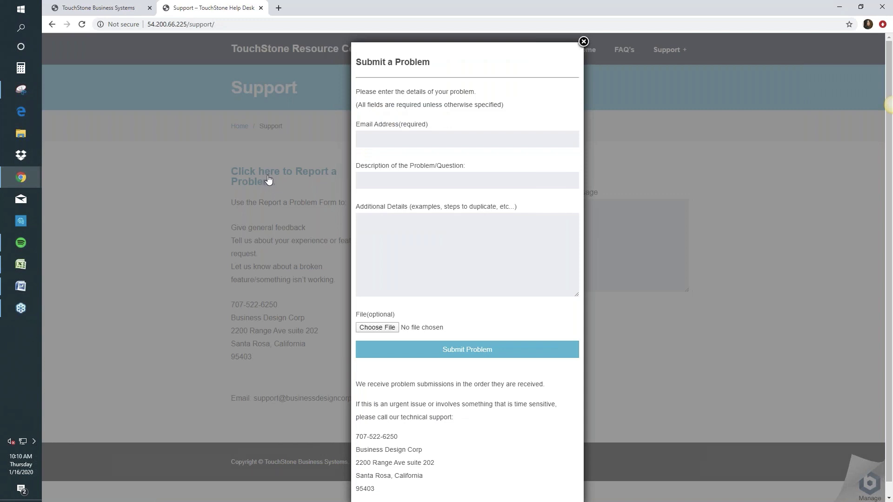
{"action": "left_click", "coordinate": [583, 41]}
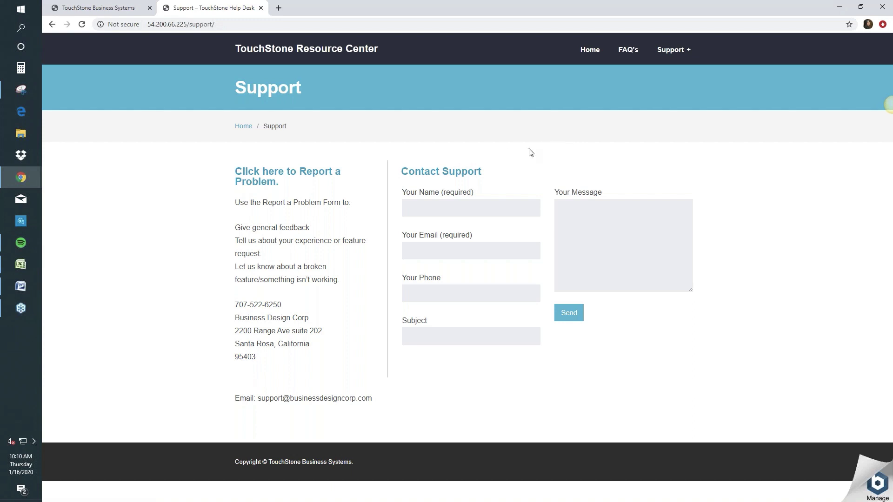
View the upcoming classes offered by TouchStone University and return to its overview page.
{"action": "mouse_move", "coordinate": [674, 55]}
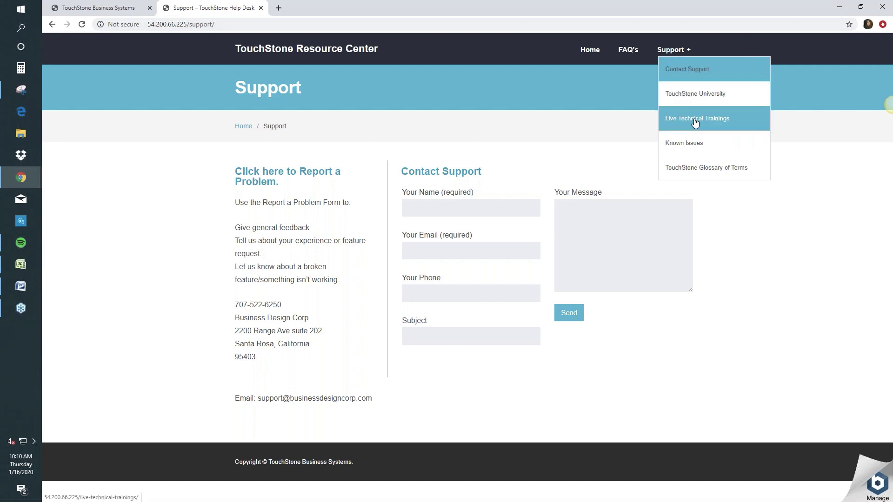
{"action": "left_click", "coordinate": [693, 94]}
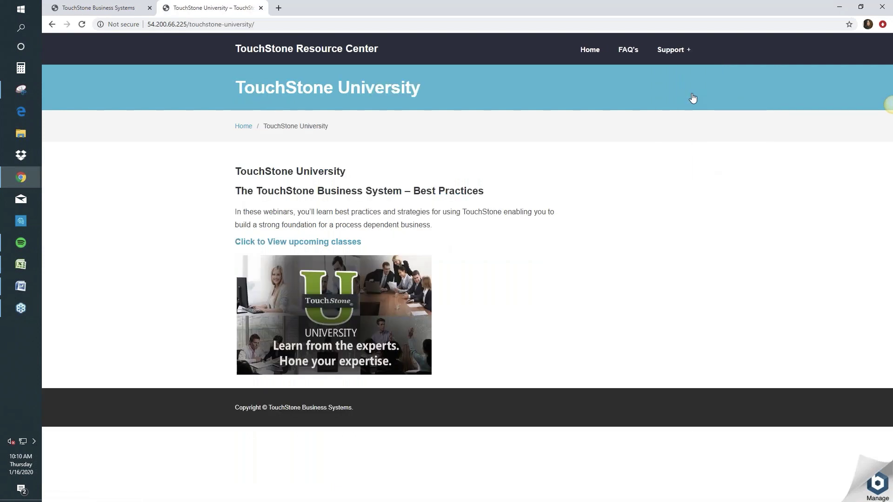
{"action": "left_click", "coordinate": [342, 244]}
{"action": "left_click", "coordinate": [369, 243]}
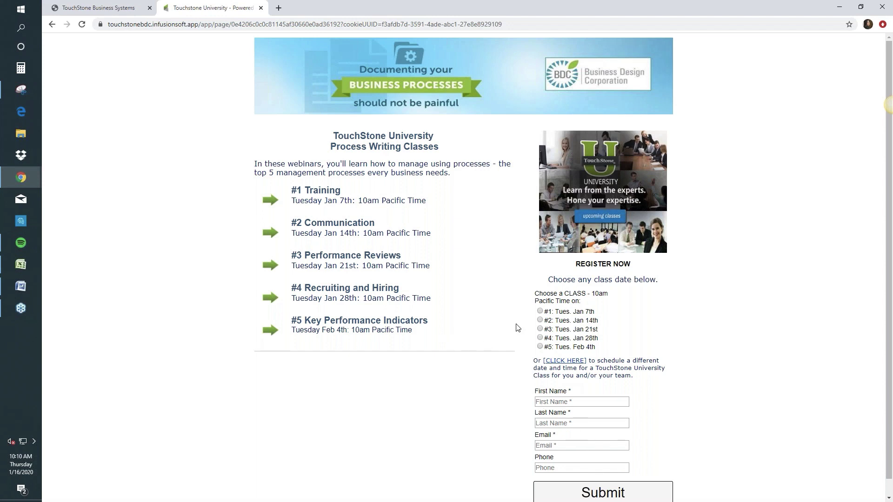
{"action": "left_click", "coordinate": [52, 24]}
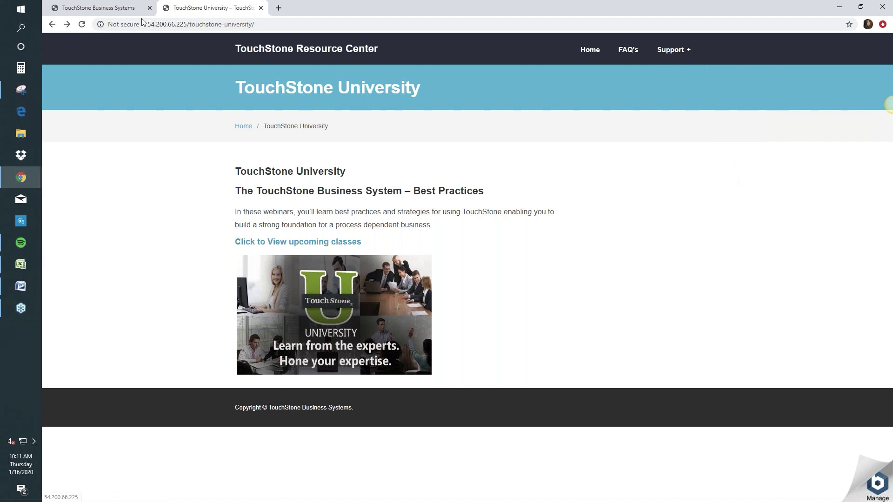
Return to the TouchStone dashboard and view the available user options and account administration options.
{"action": "left_click", "coordinate": [130, 8]}
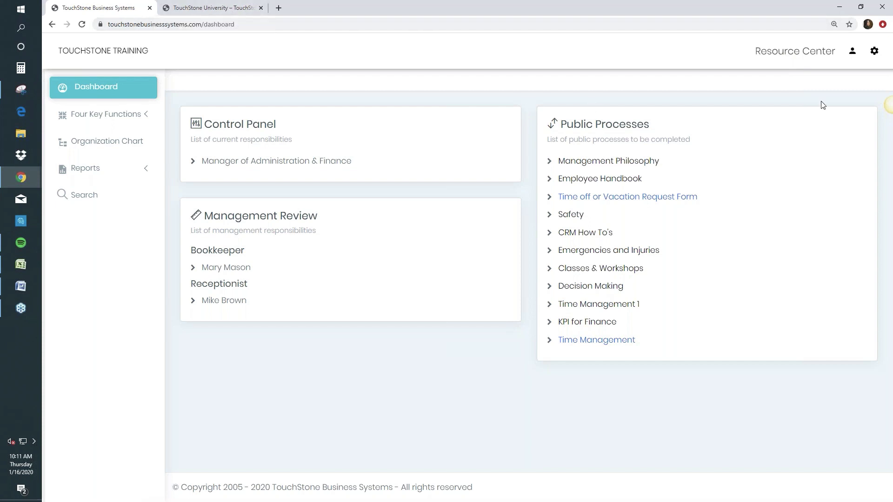
{"action": "left_click", "coordinate": [854, 53]}
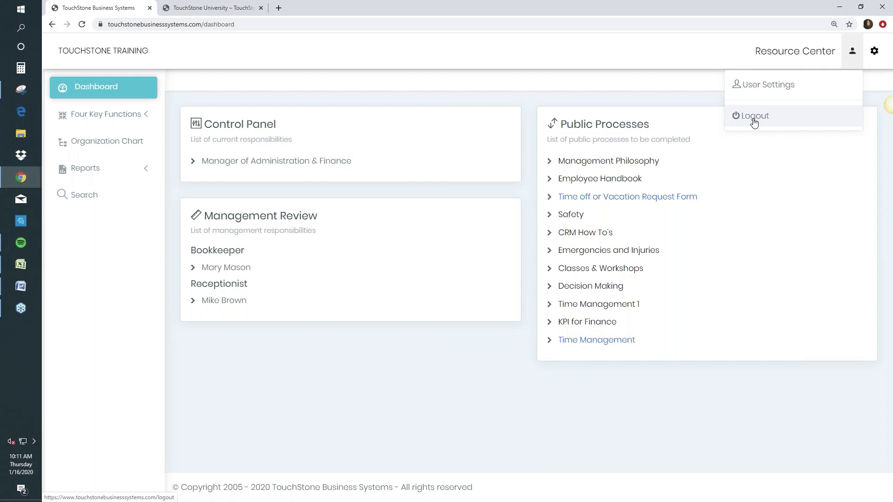
{"action": "left_click", "coordinate": [874, 54]}
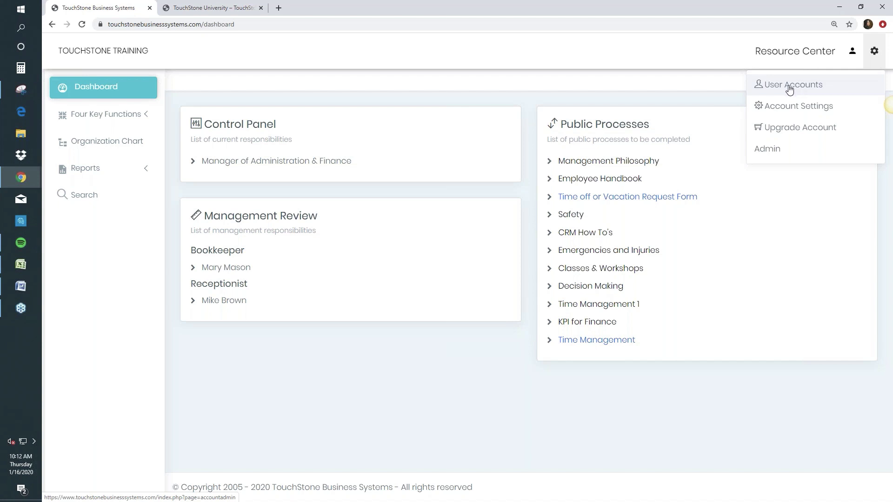
{"action": "left_click", "coordinate": [662, 90]}
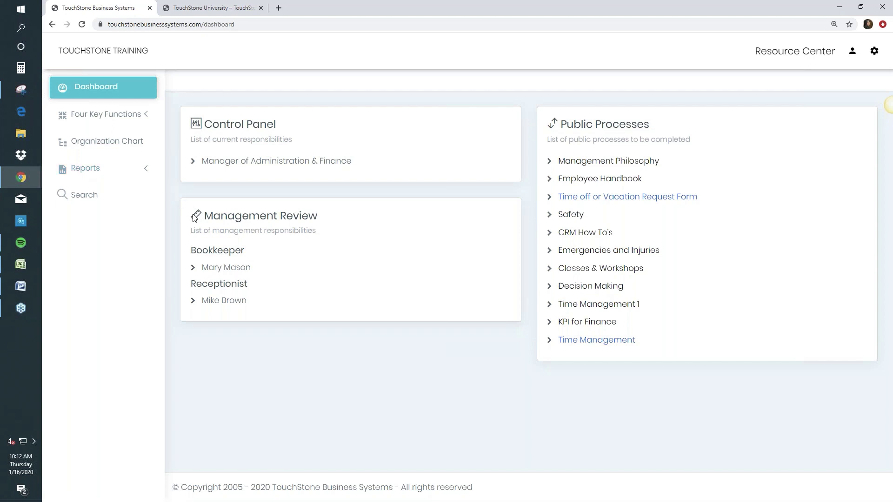
Open the search page, view the content types a search can be limited to, and return to the dashboard.
{"action": "left_click", "coordinate": [84, 198]}
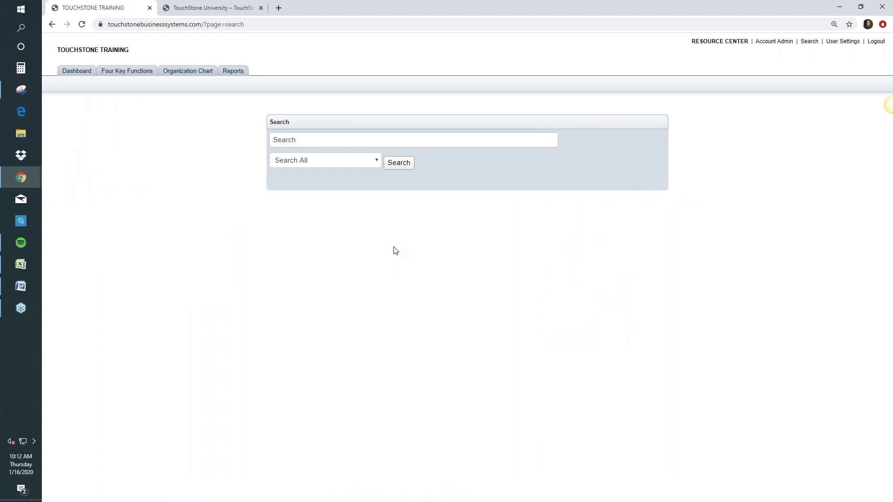
{"action": "left_click", "coordinate": [359, 162]}
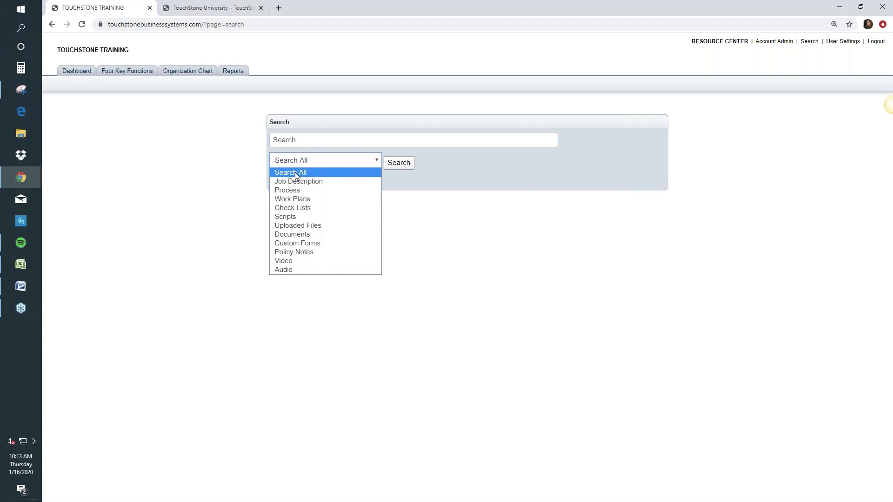
{"action": "left_click", "coordinate": [79, 73]}
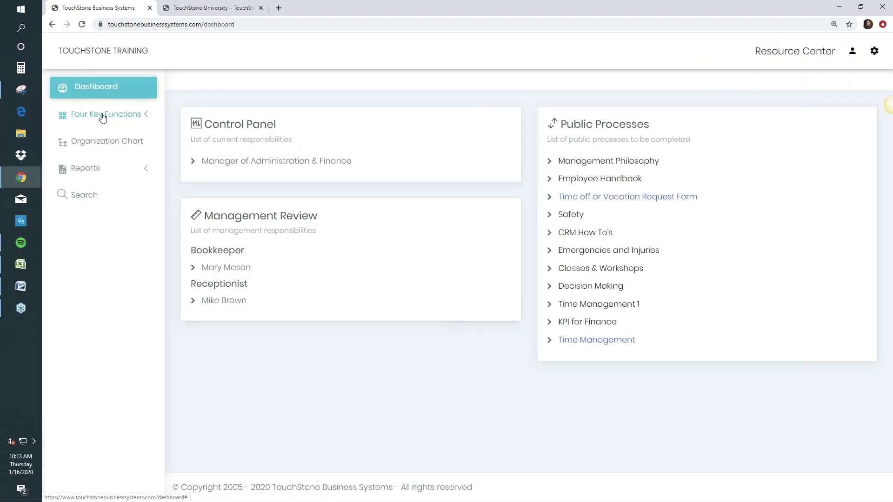
Open the "GUIDING" The Business function, look at "GETTING" The Business, and return to "GUIDING" The Business.
{"action": "left_click", "coordinate": [105, 118]}
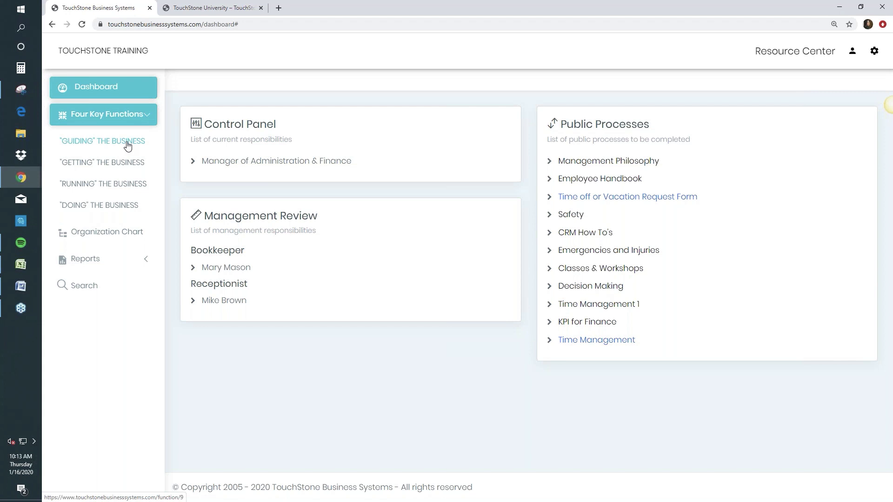
{"action": "left_click", "coordinate": [99, 146]}
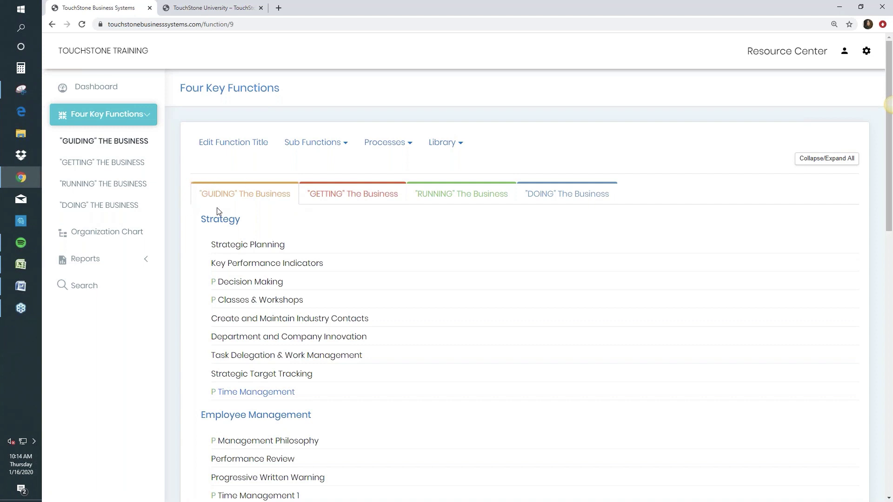
{"action": "left_click", "coordinate": [351, 195]}
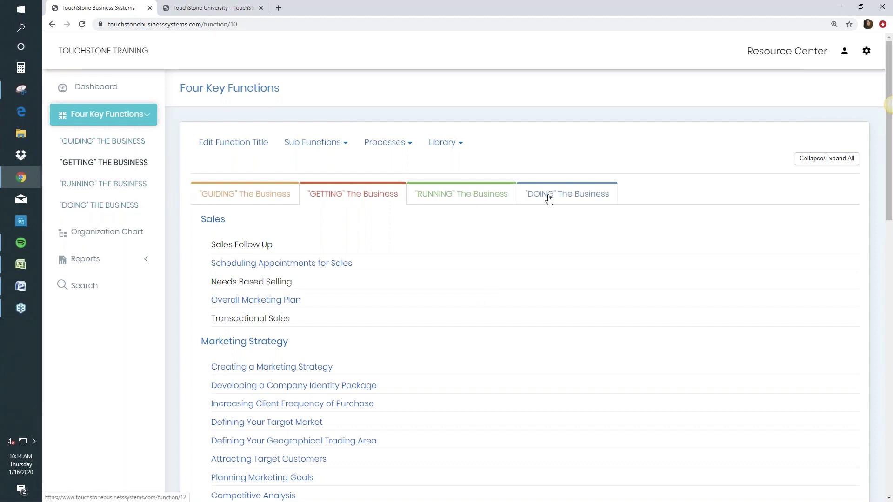
{"action": "left_click", "coordinate": [256, 195]}
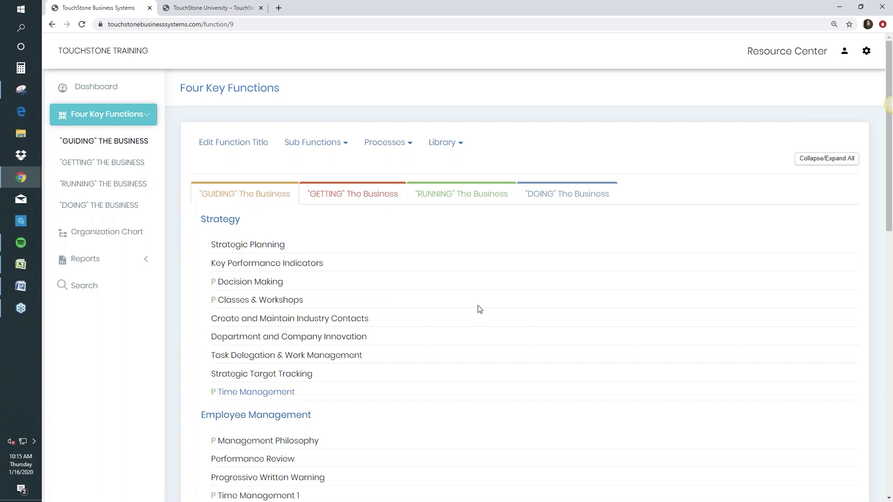
View the processes under "GETTING", "RUNNING" and "DOING" The Business in turn, and return to "GUIDING" The Business.
{"action": "left_click", "coordinate": [354, 198]}
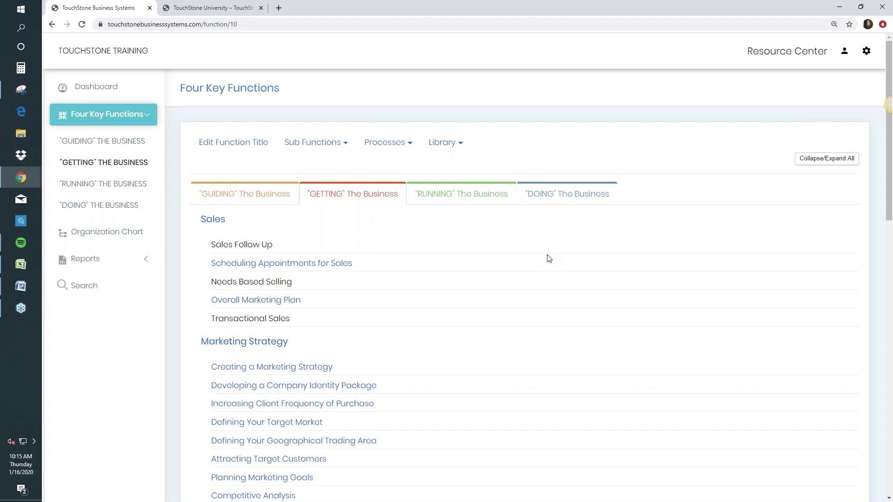
{"action": "left_click", "coordinate": [464, 194]}
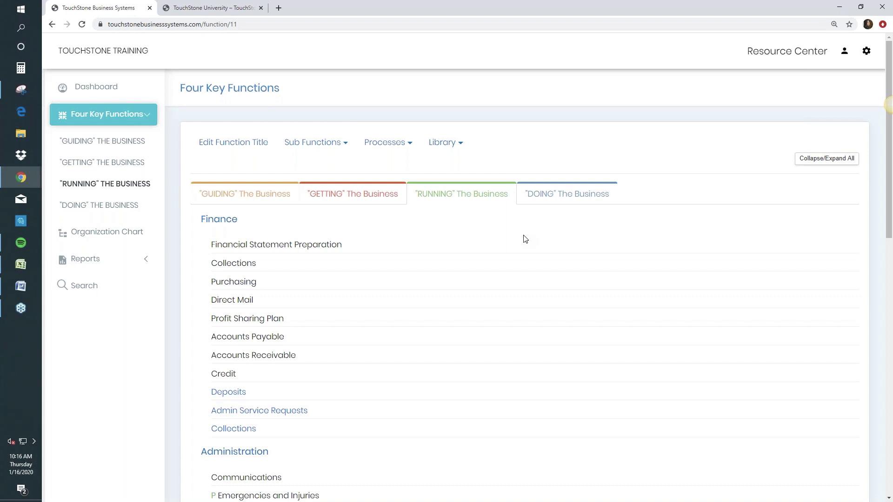
{"action": "left_click", "coordinate": [565, 198]}
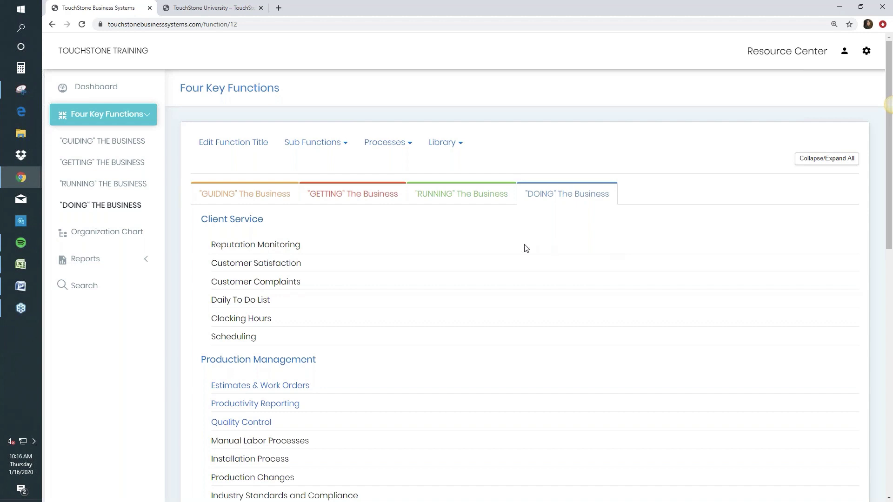
{"action": "left_click", "coordinate": [240, 197]}
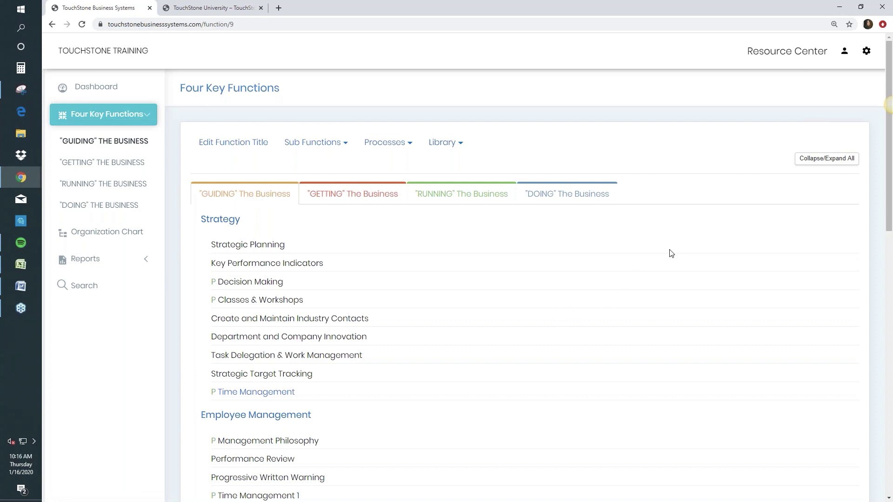
Collapse all sub functions of "GUIDING" The Business, and expand and re-collapse Employee Management and Strategy to view their processes.
{"action": "left_click", "coordinate": [823, 162]}
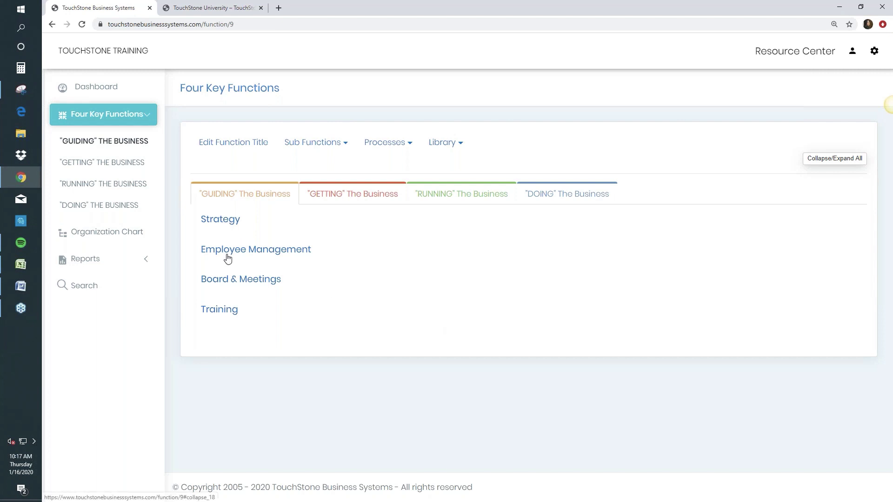
{"action": "left_click", "coordinate": [246, 252]}
{"action": "scroll", "coordinate": [384, 291], "scroll_direction": "down", "scroll_amount": 2}
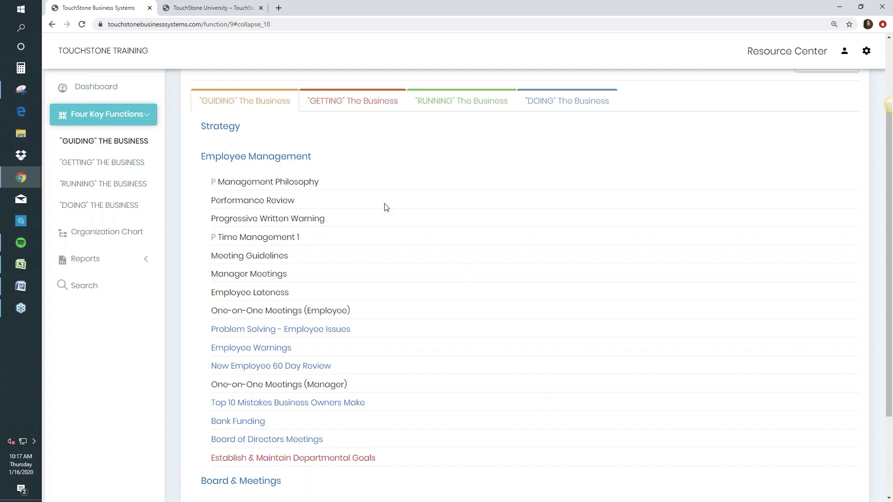
{"action": "left_click", "coordinate": [257, 157]}
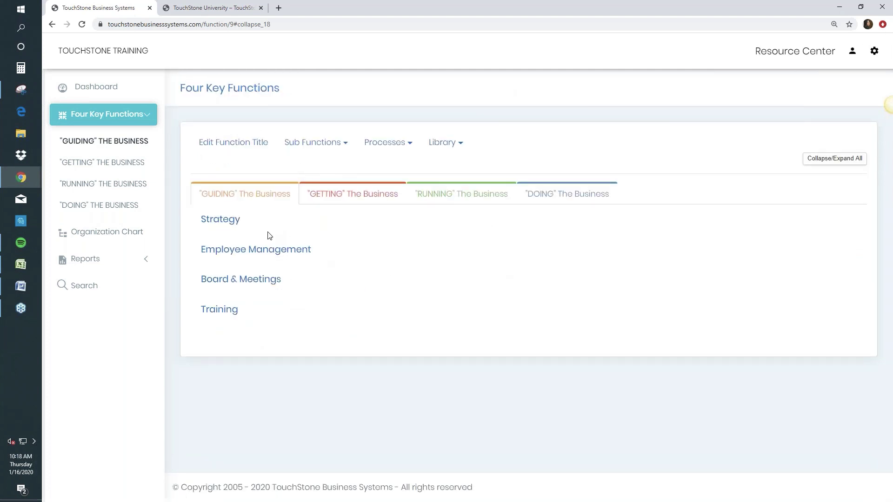
{"action": "left_click", "coordinate": [241, 224]}
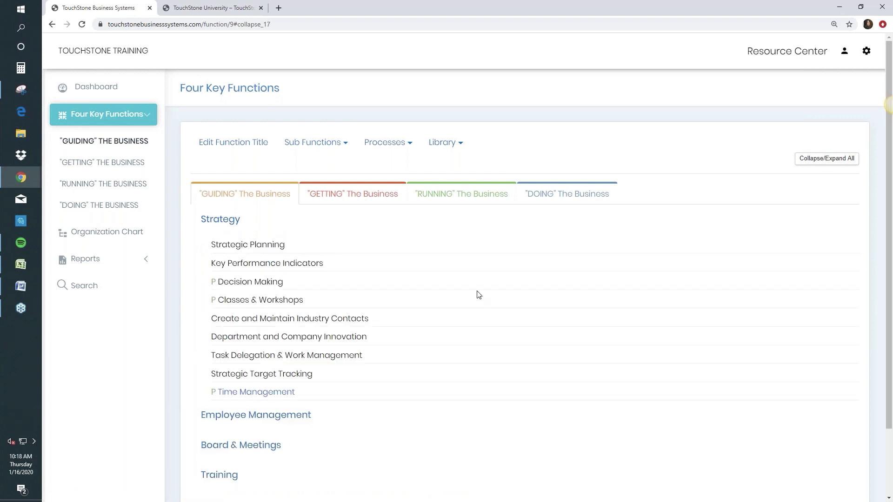
{"action": "left_click", "coordinate": [228, 223]}
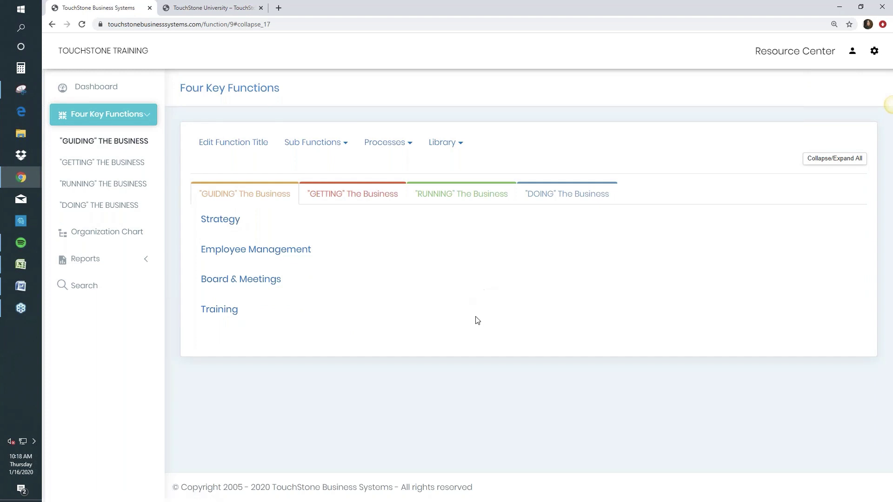
View "GETTING" and "RUNNING" The Business with all their sub functions collapsed to headings.
{"action": "left_click", "coordinate": [367, 196]}
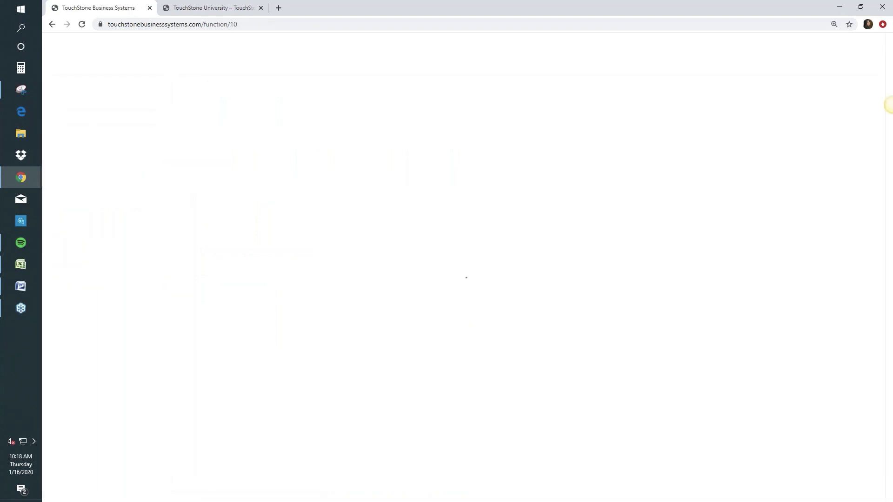
{"action": "left_click", "coordinate": [819, 160]}
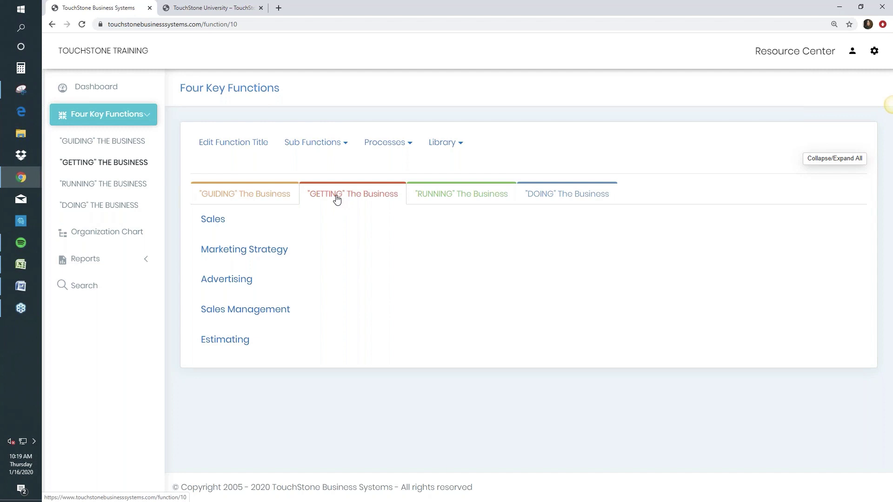
{"action": "left_click", "coordinate": [466, 199]}
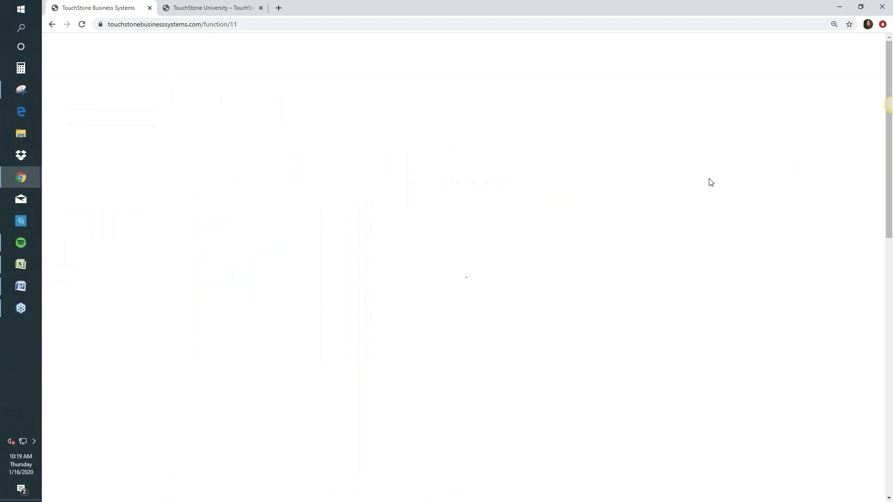
{"action": "left_click", "coordinate": [837, 161]}
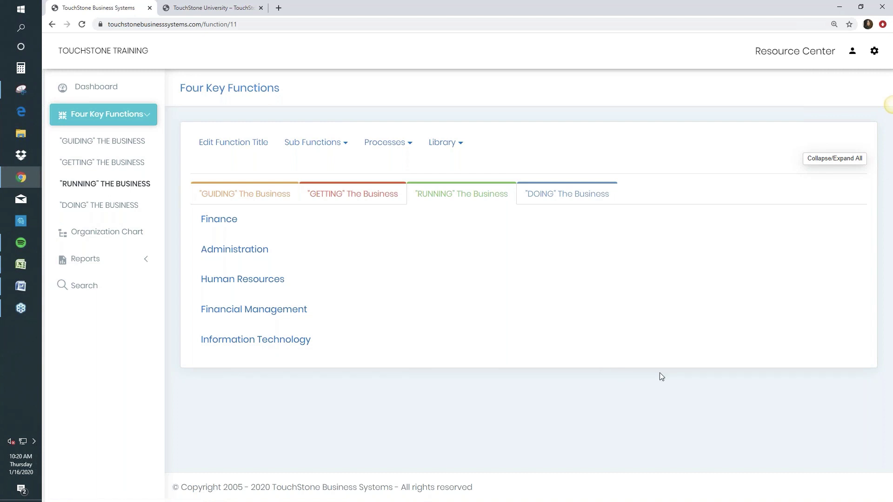
View the Human Resources processes under "RUNNING" The Business and the Employee Management processes under "GUIDING" The Business.
{"action": "left_click", "coordinate": [266, 281]}
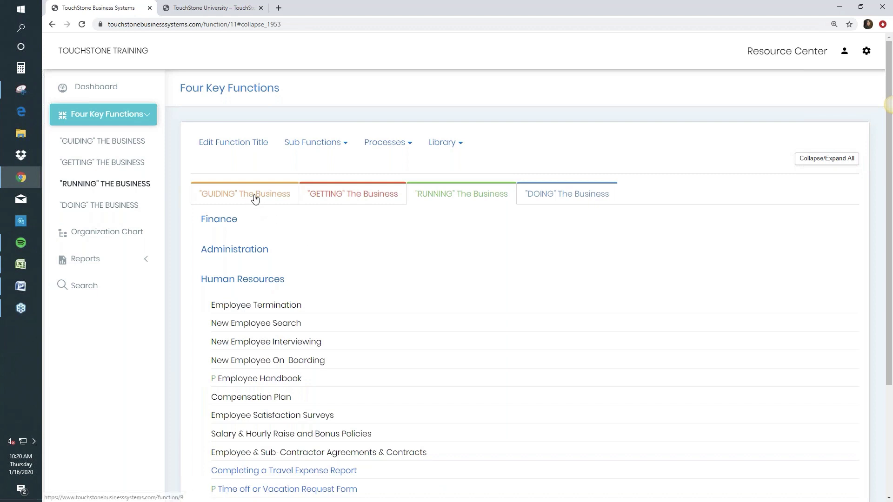
{"action": "scroll", "coordinate": [516, 310], "scroll_direction": "down", "scroll_amount": 1}
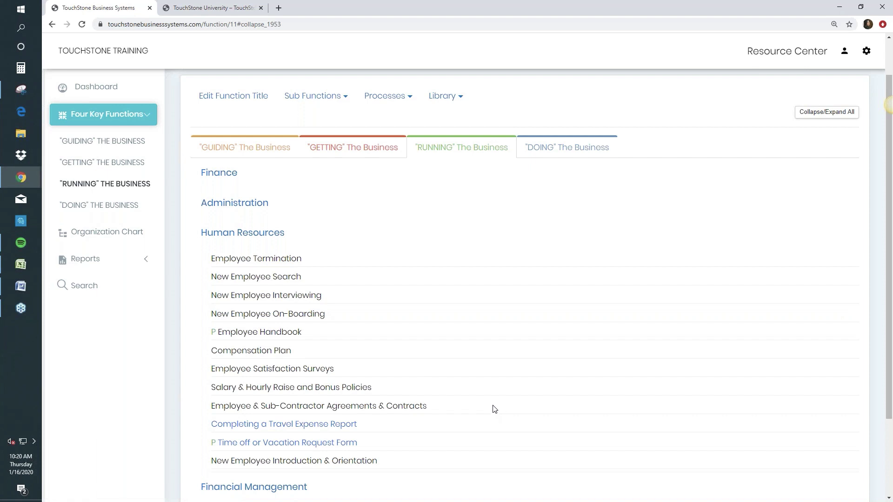
{"action": "left_click", "coordinate": [253, 150]}
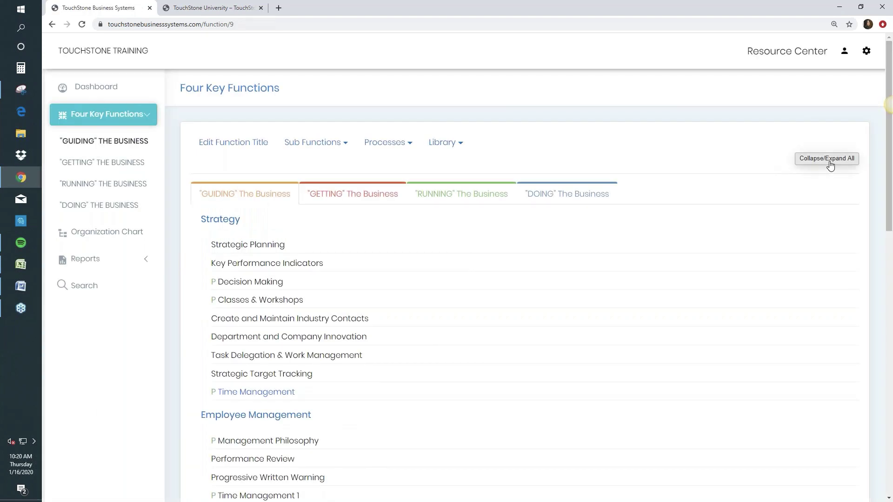
{"action": "left_click", "coordinate": [830, 160]}
{"action": "left_click", "coordinate": [295, 252]}
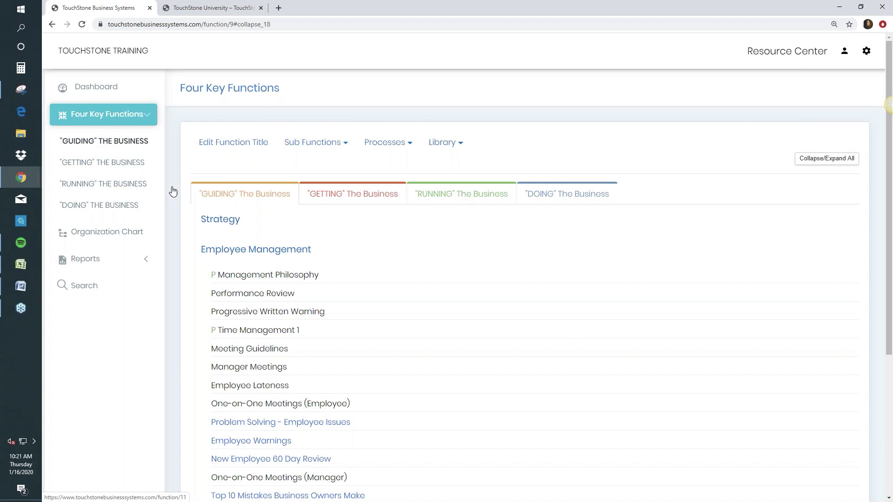
Pass through "RUNNING" The Business to "DOING" The Business and collapse all of its sub functions.
{"action": "left_click", "coordinate": [454, 196]}
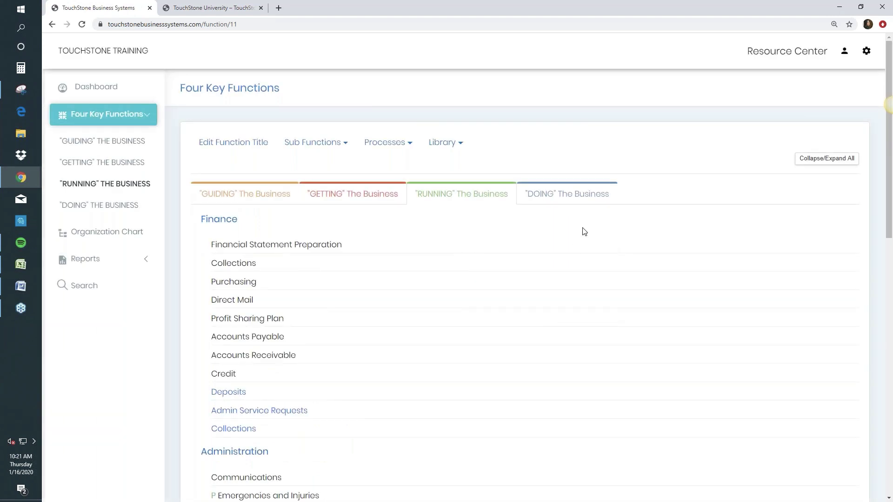
{"action": "left_click", "coordinate": [577, 195]}
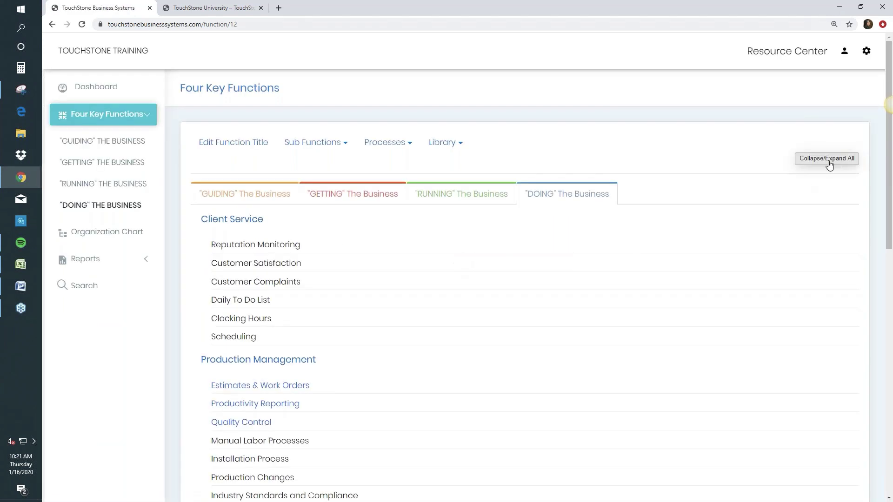
{"action": "left_click", "coordinate": [830, 164]}
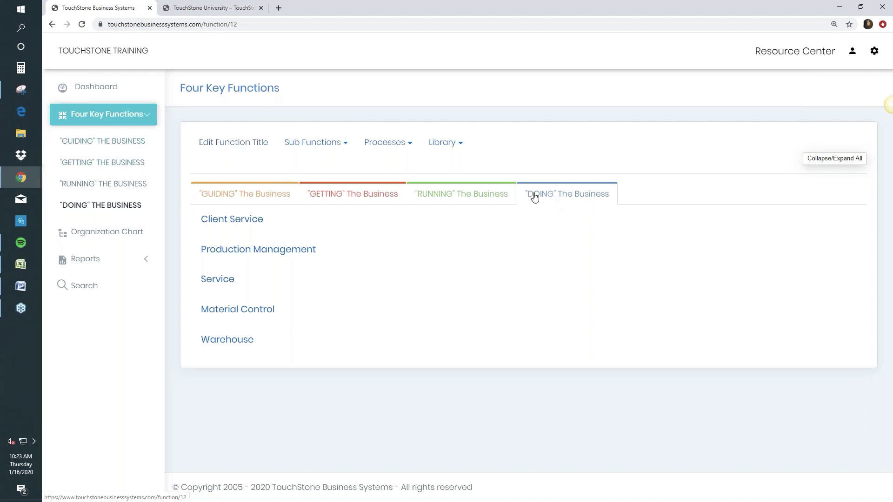
Rename the "DOING" The Business function as "Production" and save the new title.
{"action": "left_click", "coordinate": [309, 144]}
{"action": "left_click", "coordinate": [234, 146]}
{"action": "left_click", "coordinate": [234, 146]}
{"action": "left_click", "coordinate": [365, 95]}
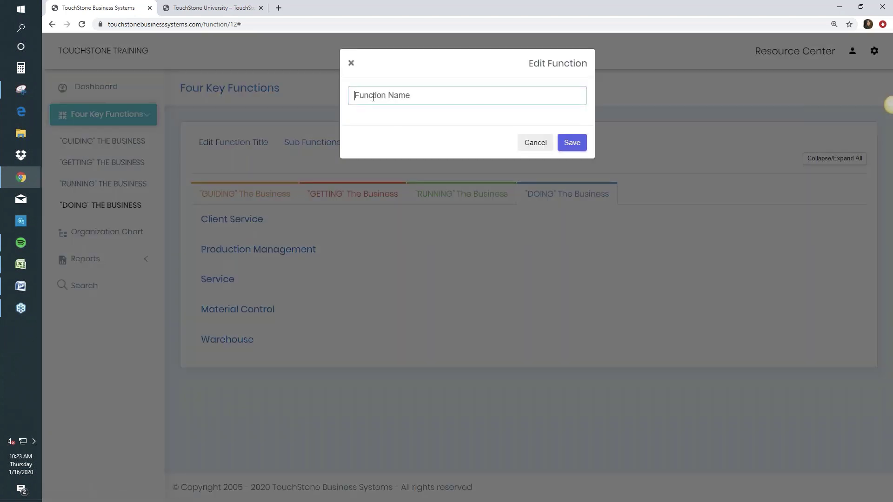
{"action": "type", "text": "Pro"}
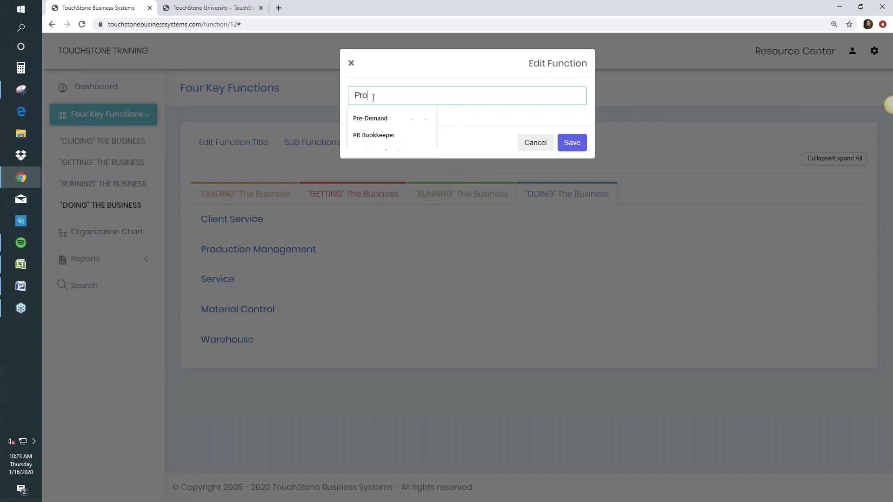
{"action": "type", "text": "duction"}
{"action": "left_click", "coordinate": [577, 146]}
{"action": "left_click", "coordinate": [578, 146]}
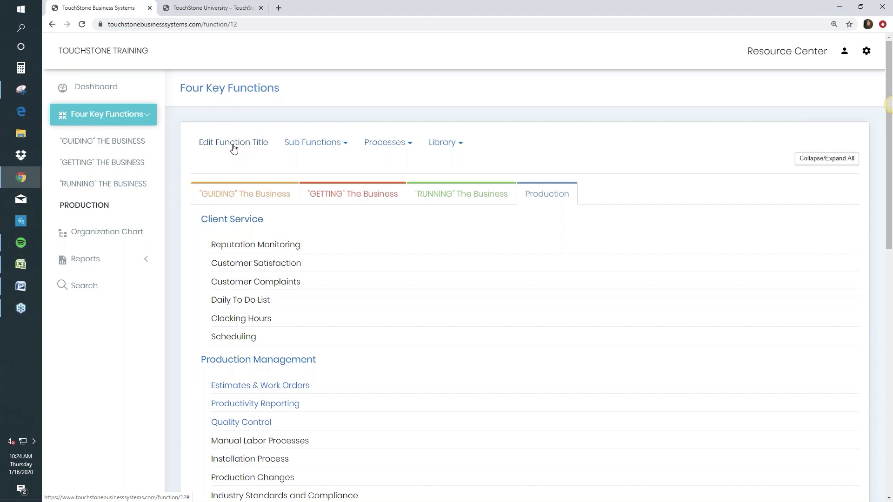
Create a sub function called "Name" under Production, and check for it at the end of the sub function list.
{"action": "left_click", "coordinate": [311, 145]}
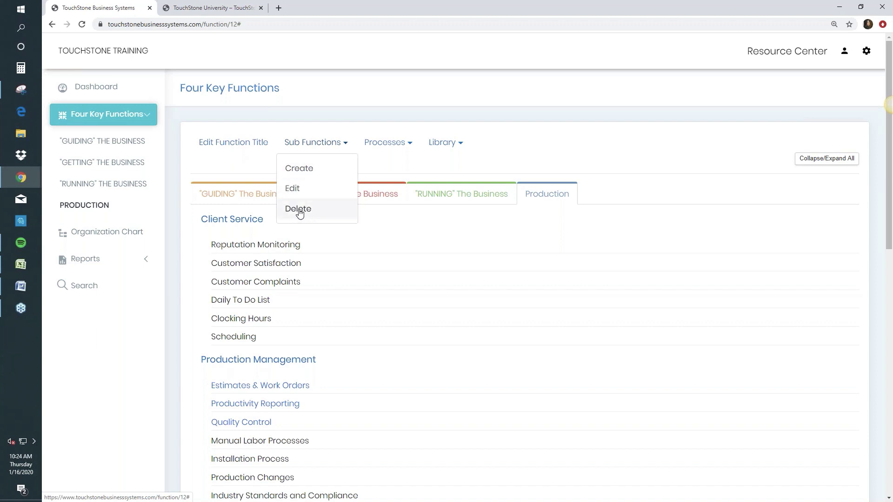
{"action": "left_click", "coordinate": [295, 170]}
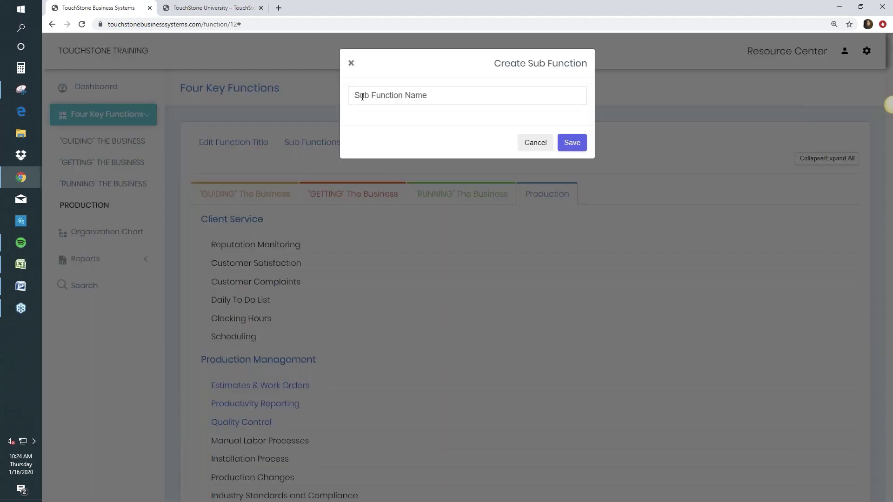
{"action": "left_click", "coordinate": [362, 96]}
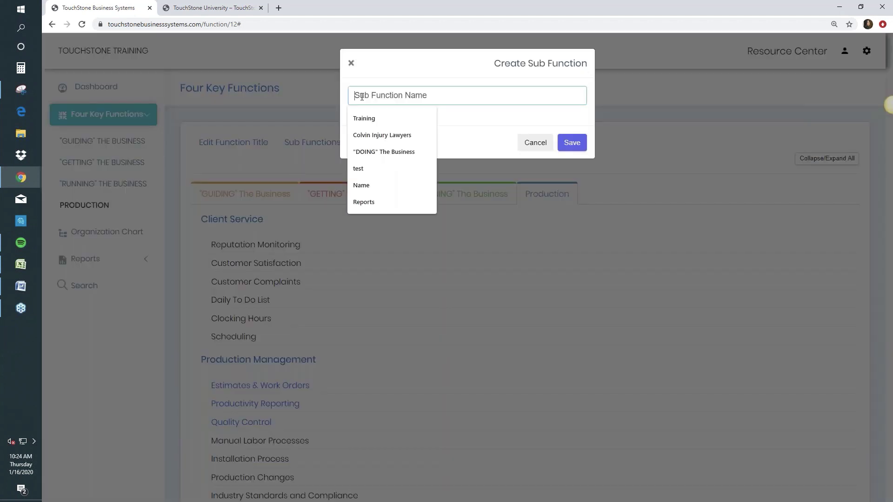
{"action": "type", "text": "Name"}
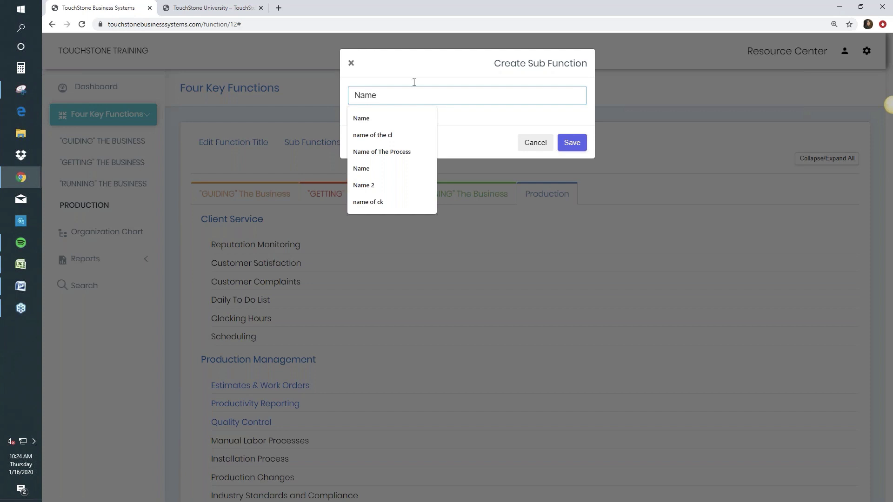
{"action": "left_click", "coordinate": [584, 143]}
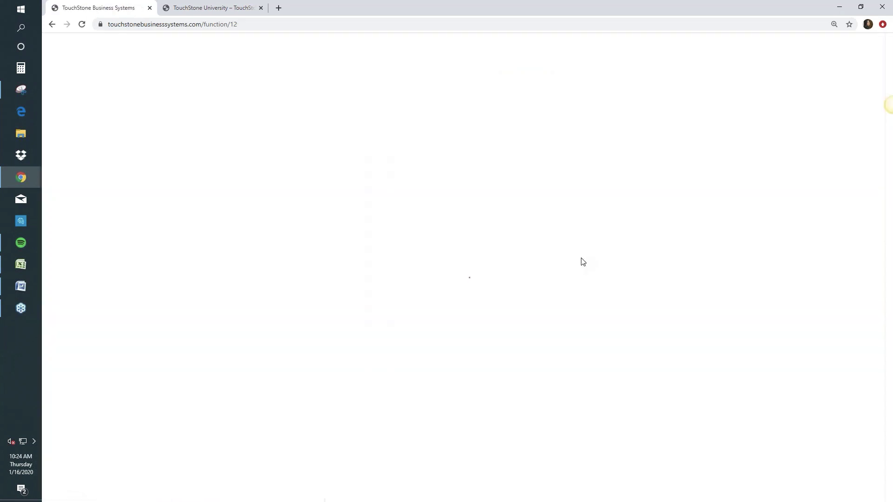
{"action": "scroll", "coordinate": [573, 253], "scroll_direction": "down", "scroll_amount": 5}
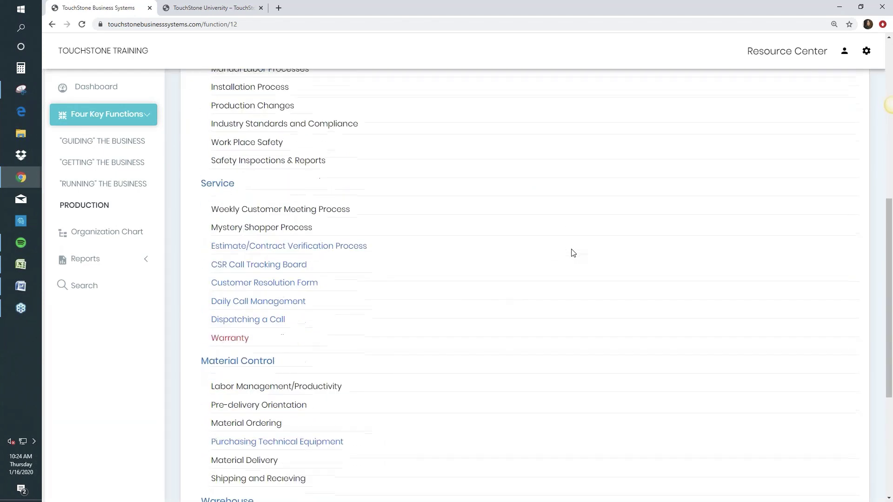
{"action": "scroll", "coordinate": [573, 253], "scroll_direction": "down", "scroll_amount": 5}
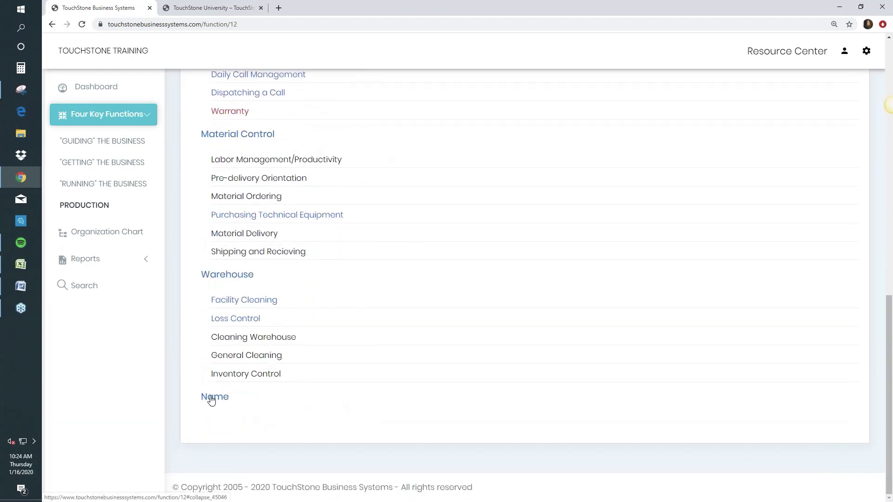
{"action": "scroll", "coordinate": [632, 394], "scroll_direction": "up", "scroll_amount": 3}
{"action": "scroll", "coordinate": [632, 394], "scroll_direction": "up", "scroll_amount": 10}
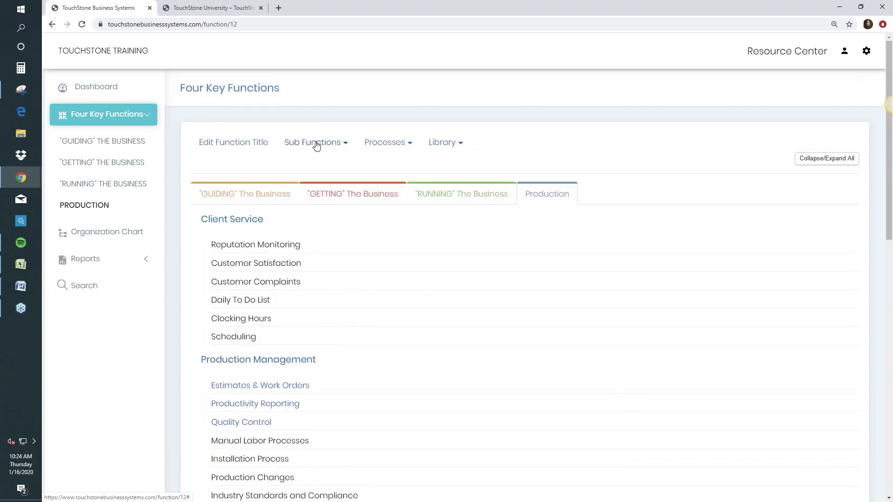
View the Edit Sub Function Title options with the Name sub function selected, and close them without saving.
{"action": "left_click", "coordinate": [314, 145]}
{"action": "left_click", "coordinate": [291, 191]}
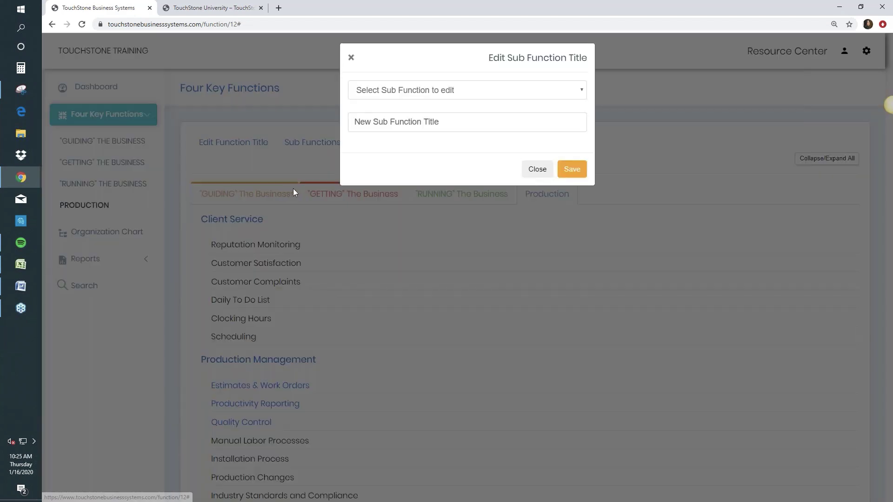
{"action": "left_click", "coordinate": [405, 95]}
{"action": "left_click", "coordinate": [389, 173]}
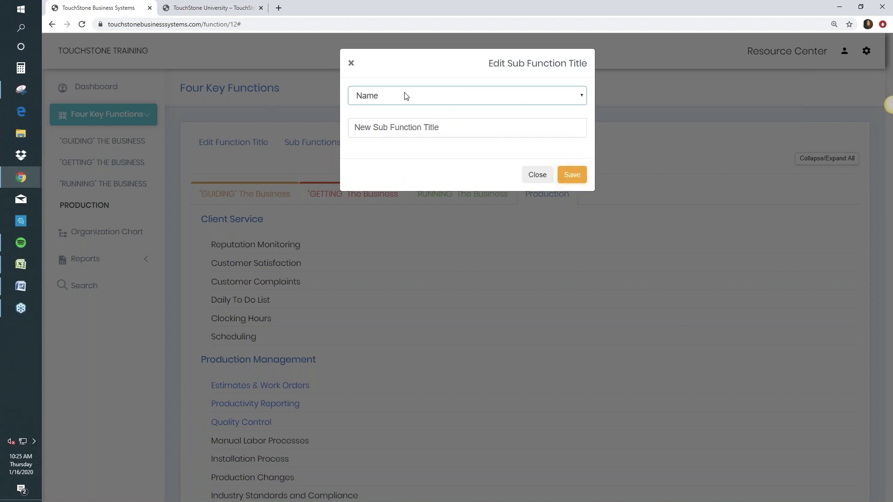
{"action": "left_click", "coordinate": [351, 63]}
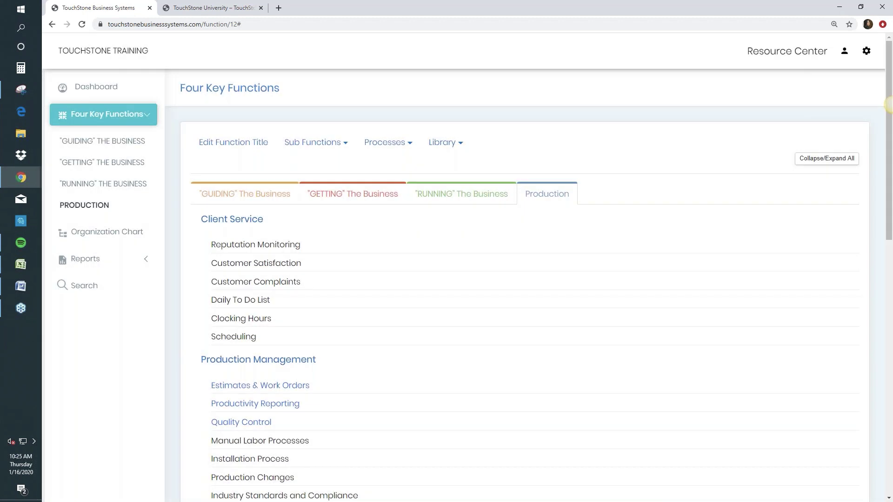
View which Production sub functions can be selected for deletion, and close without deleting any.
{"action": "left_click", "coordinate": [310, 143]}
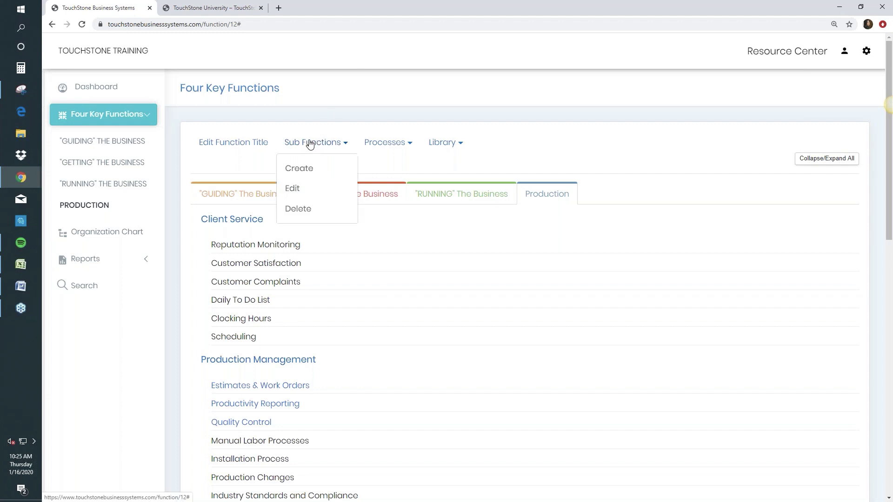
{"action": "left_click", "coordinate": [306, 212]}
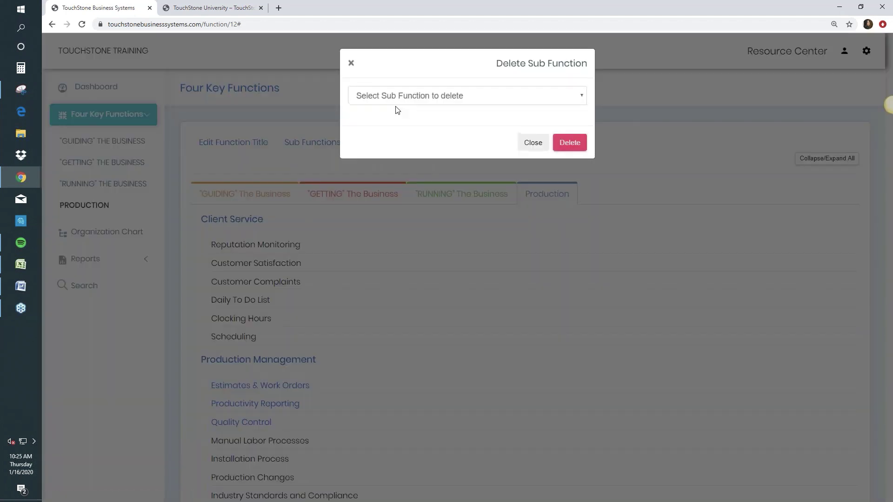
{"action": "left_click", "coordinate": [402, 97]}
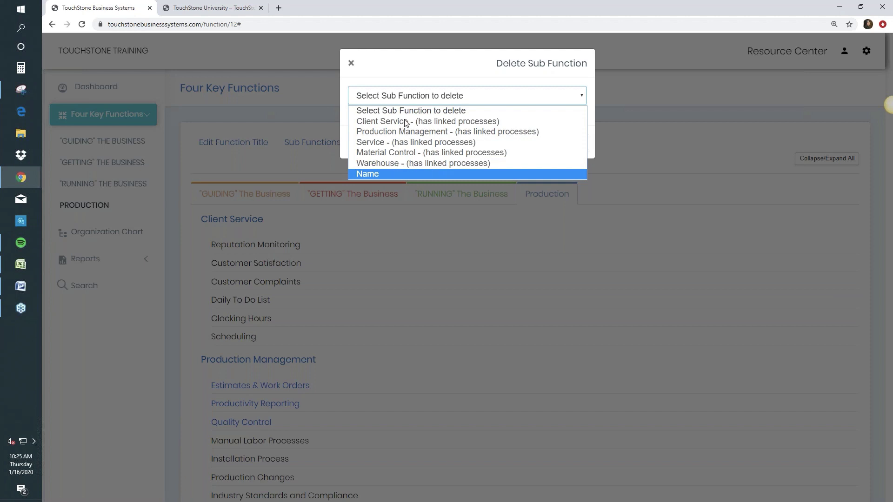
{"action": "key", "text": "Home"}
{"action": "left_click", "coordinate": [351, 64]}
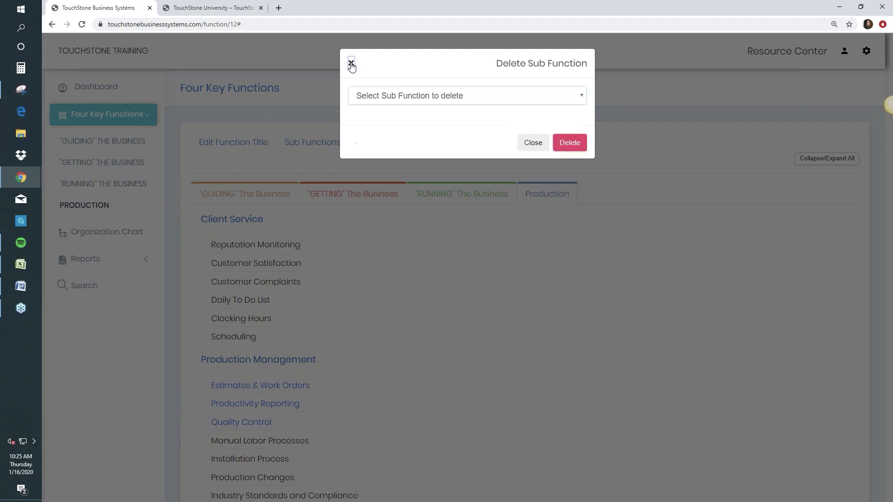
{"action": "left_click", "coordinate": [351, 64]}
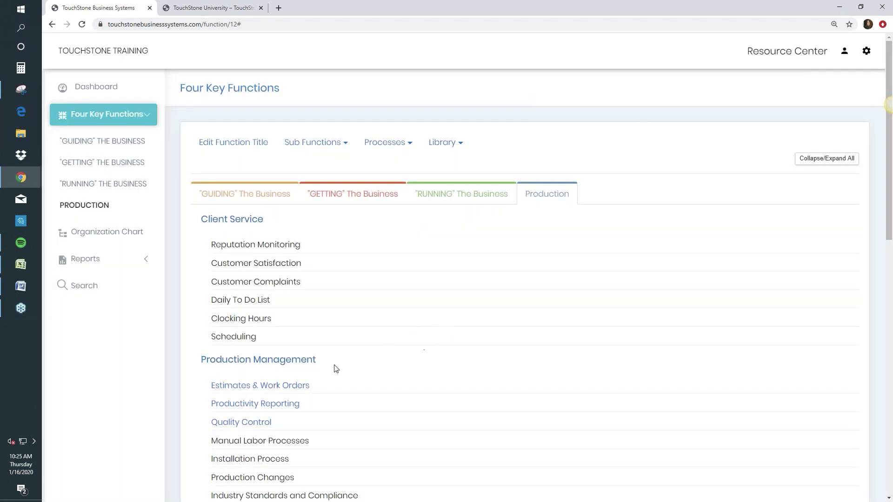
Move the Production Management sub function above Client Service in the Production function.
{"action": "left_click", "coordinate": [292, 359]}
{"action": "left_click_drag", "start_coordinate": [286, 345], "coordinate": [290, 234]}
{"action": "left_click", "coordinate": [298, 359]}
{"action": "left_click_drag", "start_coordinate": [293, 316], "coordinate": [302, 218]}
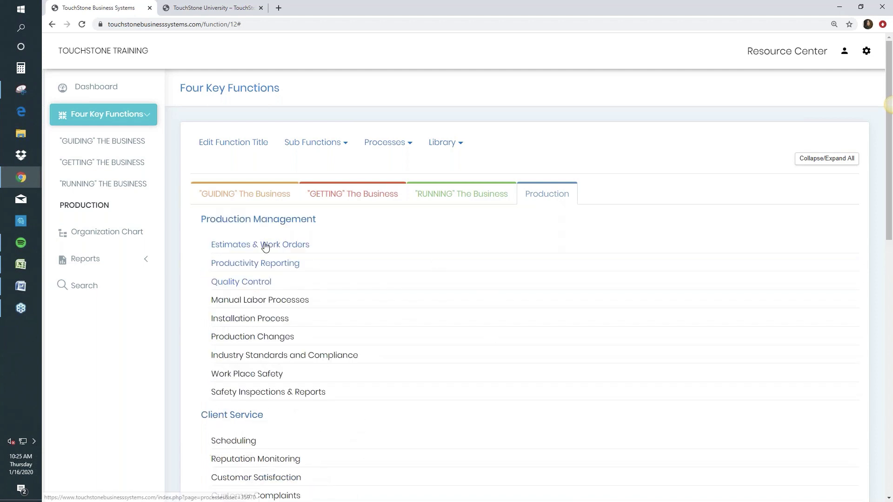
Place Estimates & Work Orders below Quality Control, and move Safety Inspections & Reports from Production Management to Client Service.
{"action": "left_click_drag", "start_coordinate": [262, 245], "coordinate": [302, 261]}
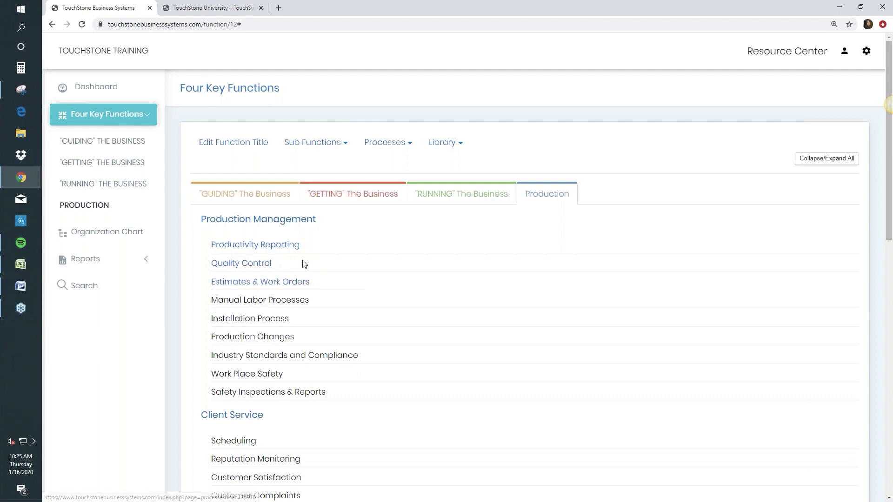
{"action": "scroll", "coordinate": [374, 347], "scroll_direction": "down", "scroll_amount": 1}
{"action": "left_click_drag", "start_coordinate": [265, 377], "coordinate": [484, 417]}
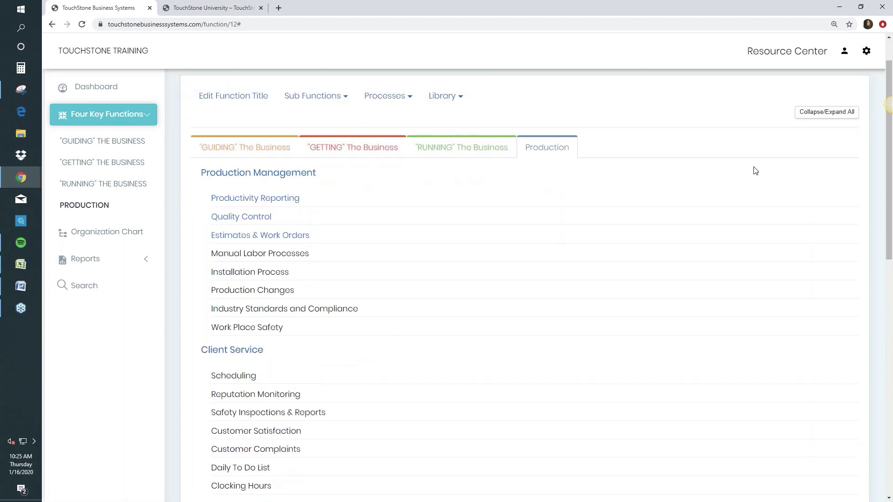
Collapse all sub functions and reorder them as Production Management, Service, Client Service, Material Control, Name, Warehouse.
{"action": "left_click", "coordinate": [834, 113]}
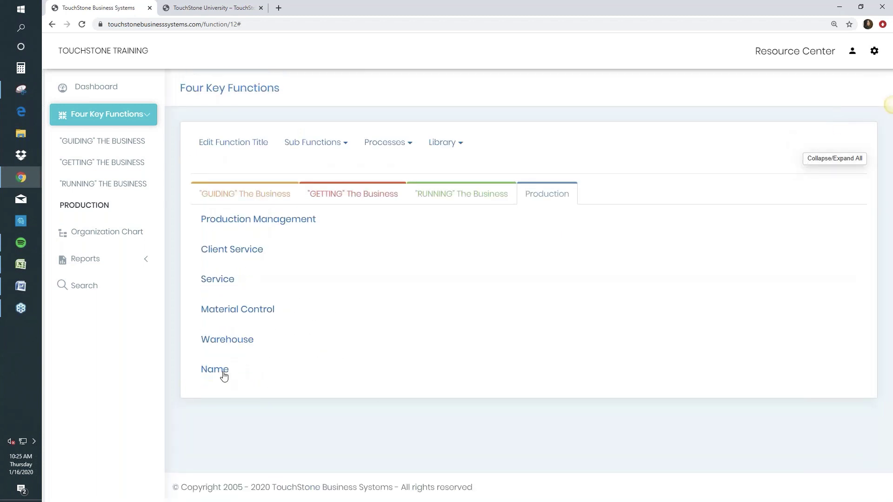
{"action": "left_click_drag", "start_coordinate": [223, 372], "coordinate": [242, 284]}
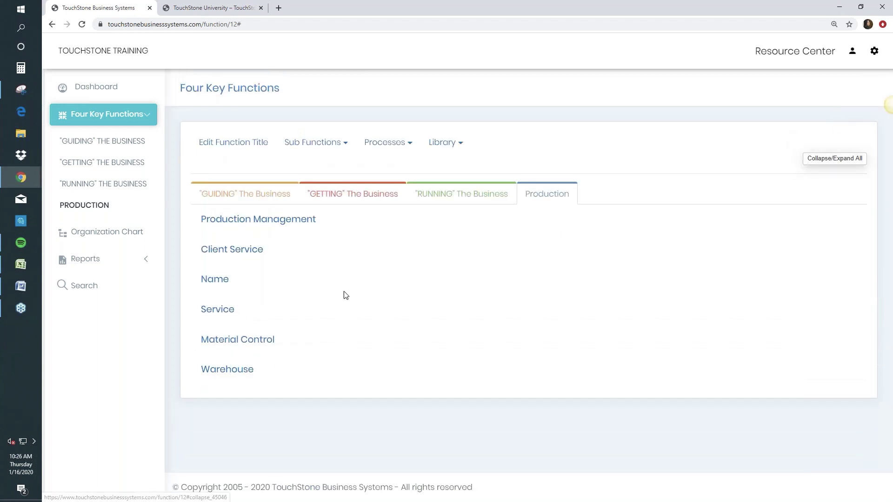
{"action": "left_click_drag", "start_coordinate": [249, 343], "coordinate": [269, 277]}
{"action": "left_click_drag", "start_coordinate": [208, 343], "coordinate": [216, 250]}
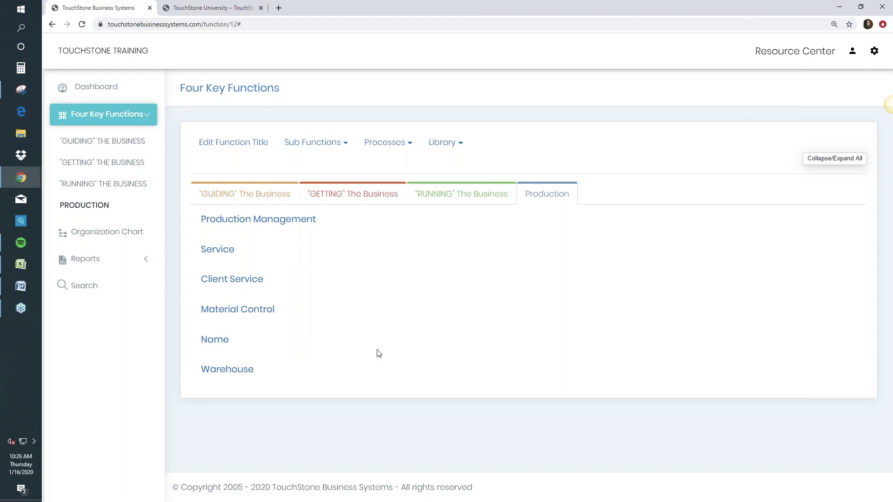
Expand Service and move its Mystery Shopper Process to the Human Resources sub function under "RUNNING" The Business.
{"action": "left_click", "coordinate": [220, 251]}
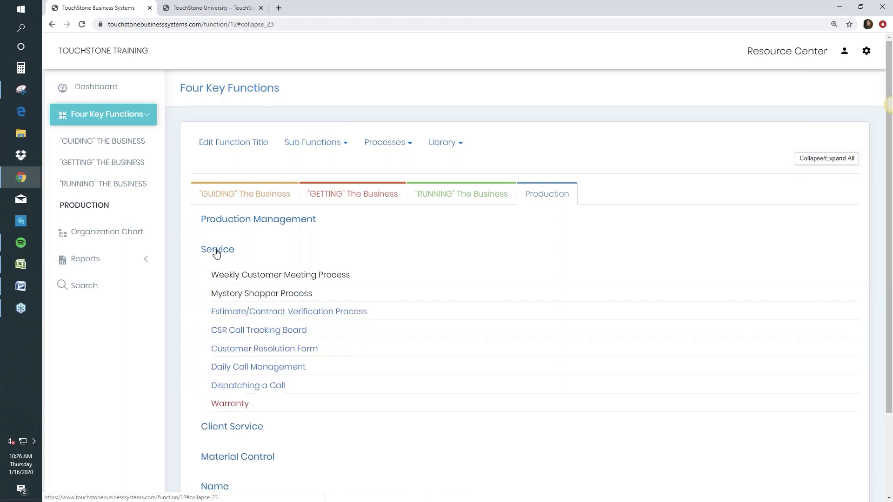
{"action": "scroll", "coordinate": [458, 319], "scroll_direction": "down", "scroll_amount": 1}
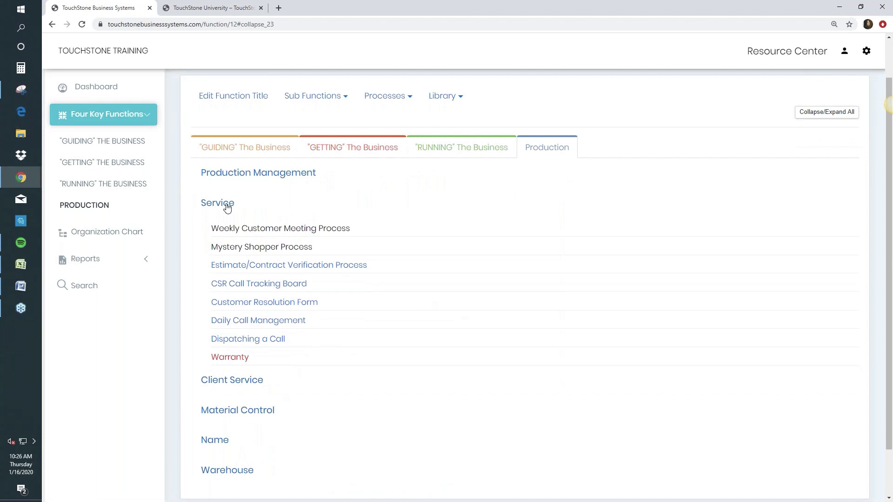
{"action": "scroll", "coordinate": [476, 365], "scroll_direction": "up", "scroll_amount": 1}
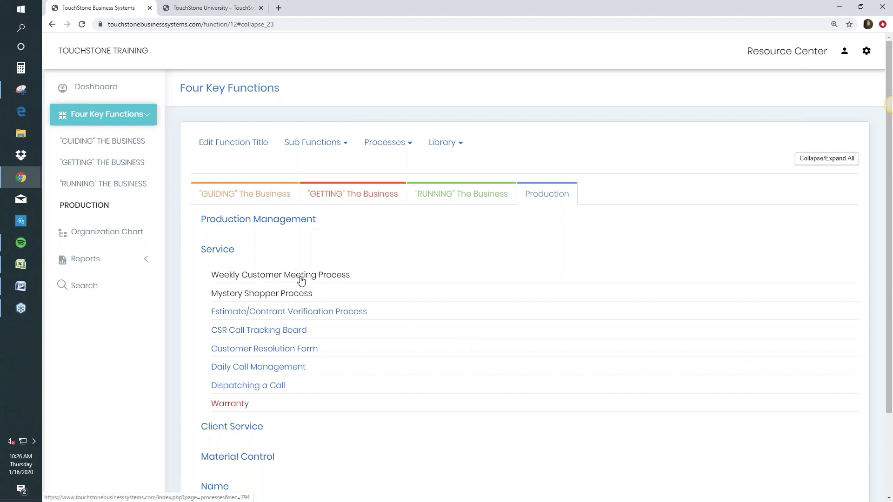
{"action": "left_click_drag", "start_coordinate": [298, 279], "coordinate": [550, 193]}
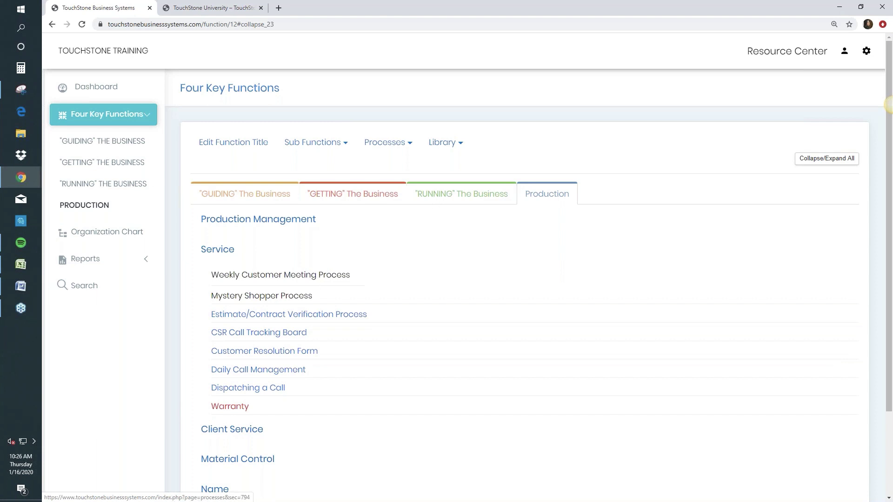
{"action": "left_click_drag", "start_coordinate": [290, 300], "coordinate": [482, 190]}
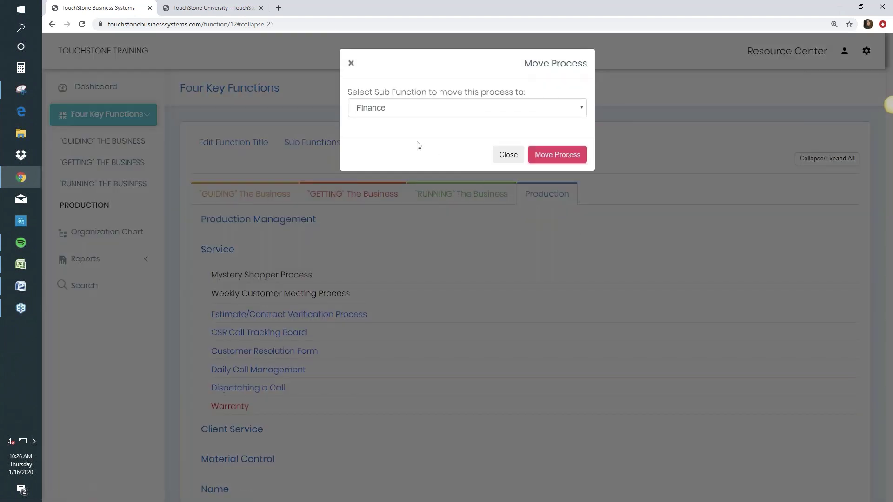
{"action": "left_click", "coordinate": [583, 111]}
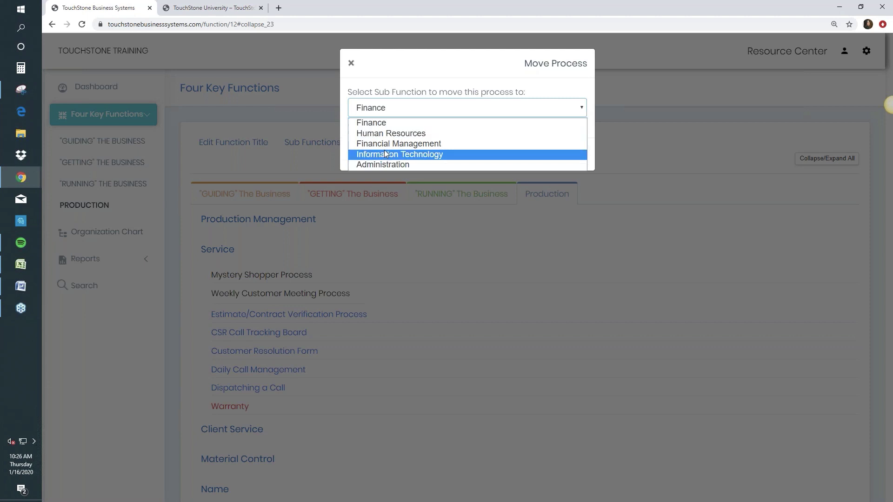
{"action": "left_click", "coordinate": [397, 134]}
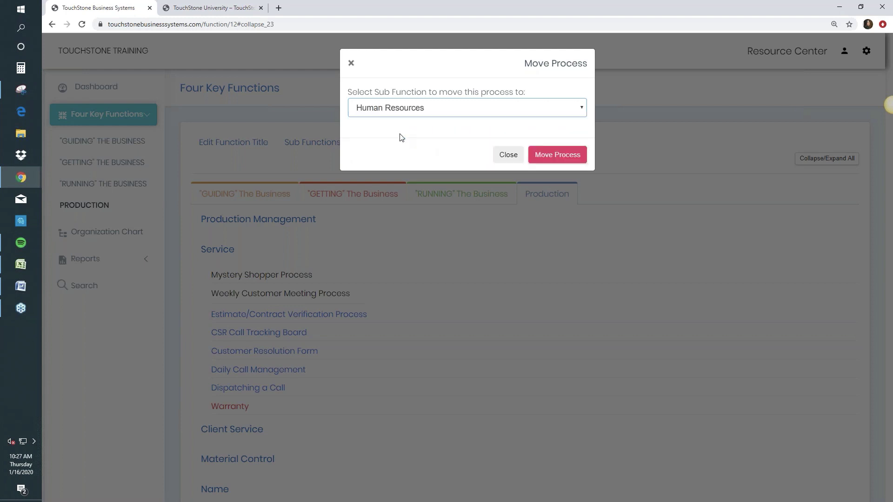
{"action": "left_click", "coordinate": [561, 158]}
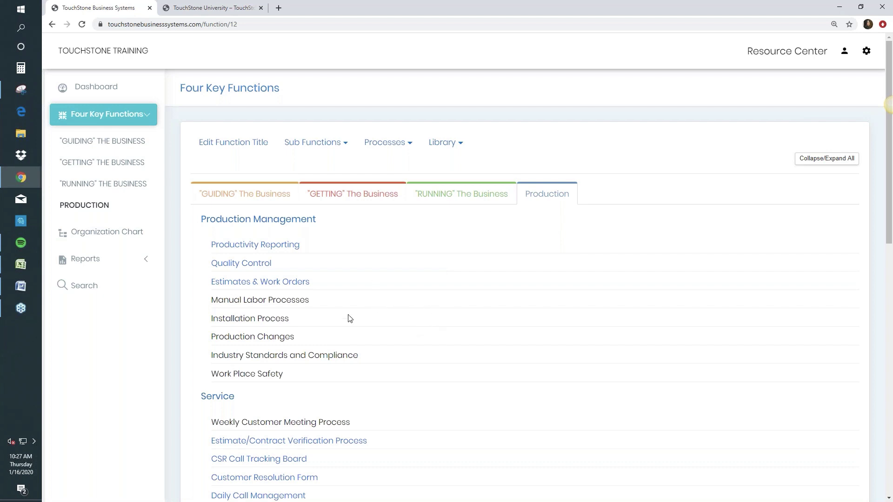
Create a process called "Name of the process" in the Production Management sub function and save it.
{"action": "mouse_move", "coordinate": [299, 284]}
{"action": "left_mouse_down"}
{"action": "mouse_move", "coordinate": [277, 195]}
{"action": "mouse_move", "coordinate": [310, 290]}
{"action": "left_mouse_up"}
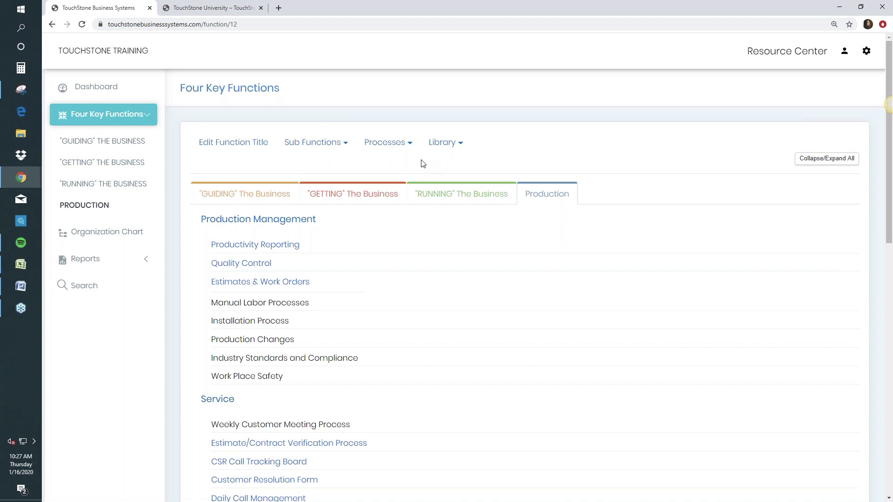
{"action": "left_click", "coordinate": [390, 145]}
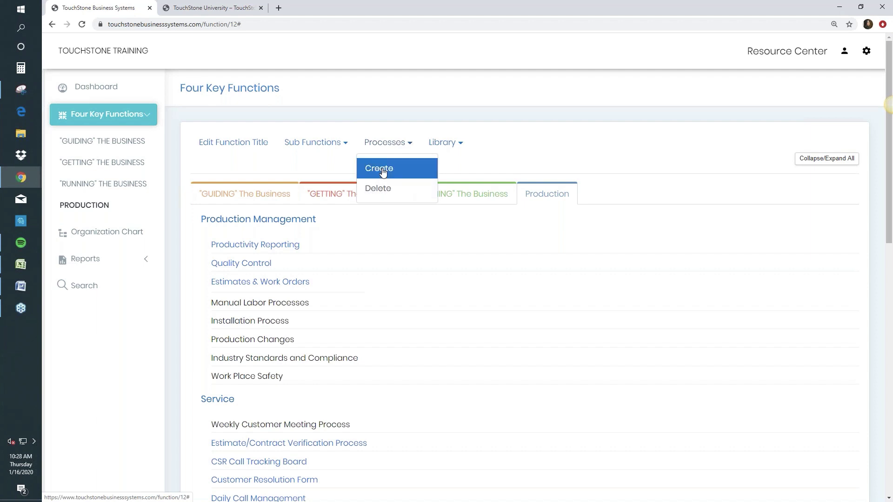
{"action": "left_click", "coordinate": [382, 171]}
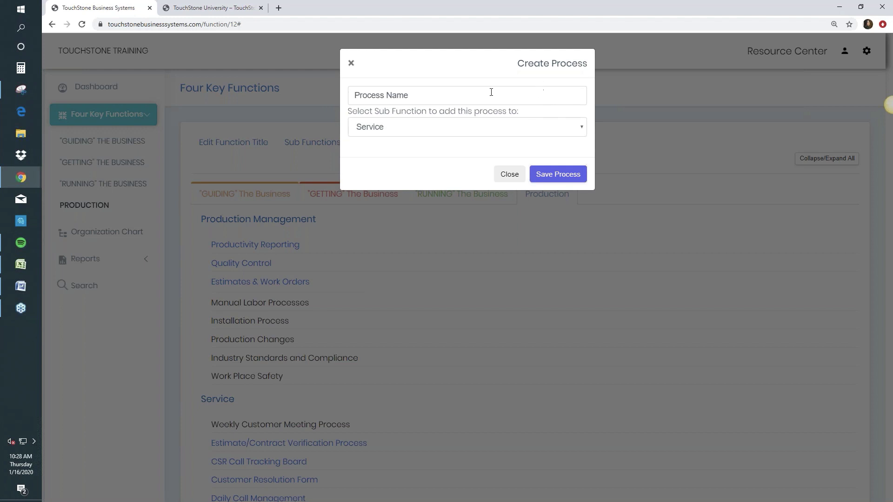
{"action": "left_click", "coordinate": [375, 93]}
{"action": "type", "text": "N"}
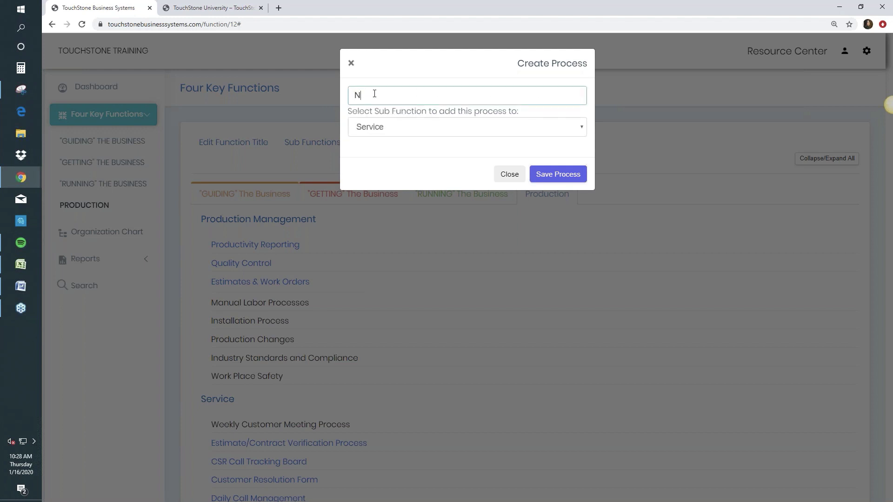
{"action": "type", "text": "ame of the process"}
{"action": "left_click", "coordinate": [372, 130]}
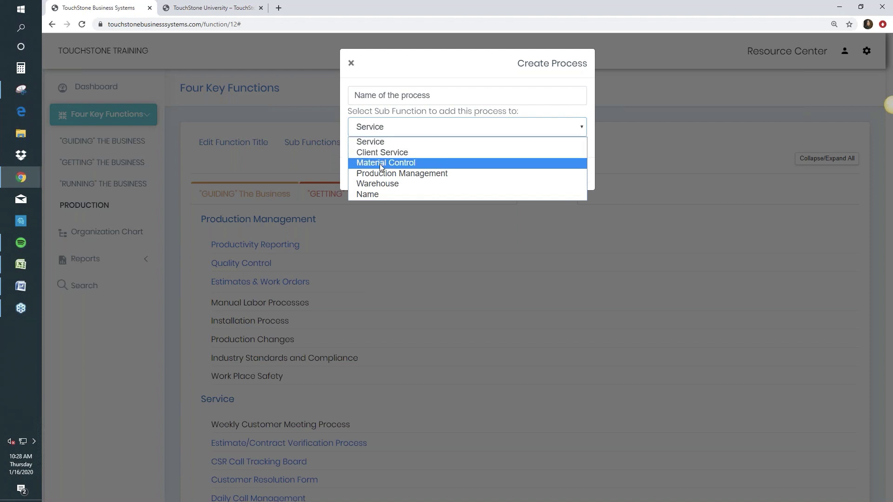
{"action": "left_click", "coordinate": [411, 173]}
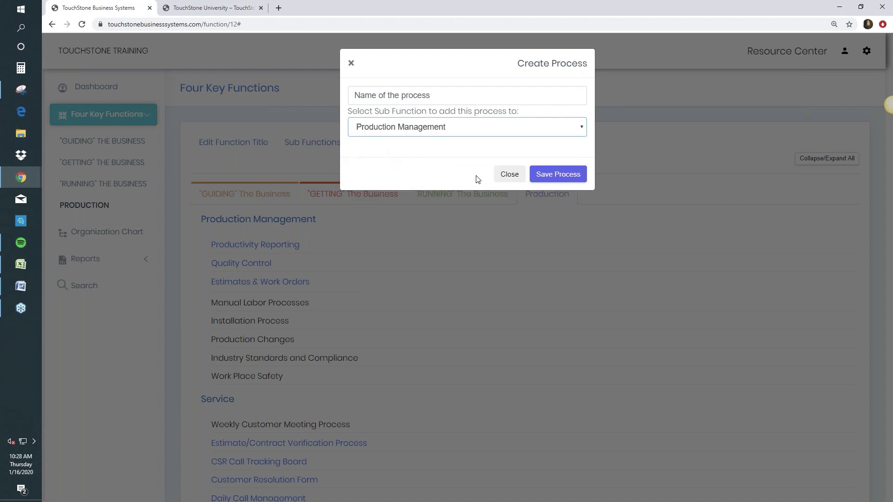
{"action": "left_click", "coordinate": [566, 179]}
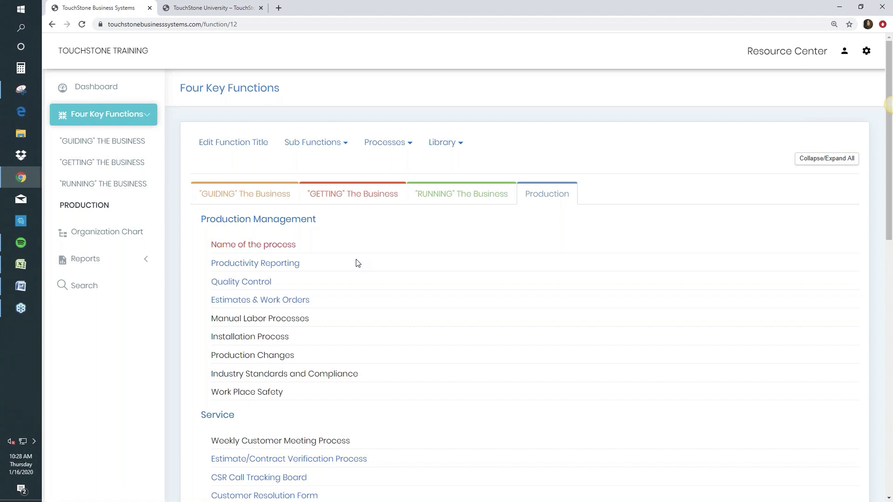
View the process tools page of "Name of the process", return to the Production function, and look through its sub functions' processes.
{"action": "left_click", "coordinate": [273, 246]}
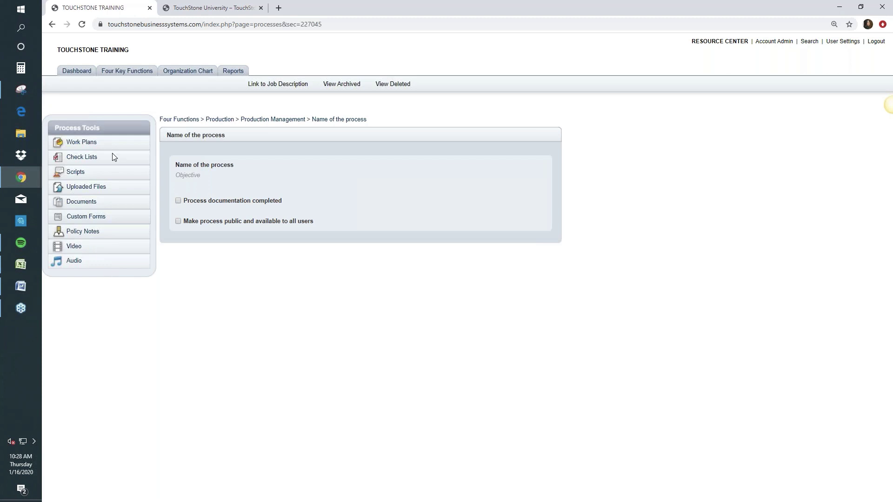
{"action": "left_click", "coordinate": [52, 24]}
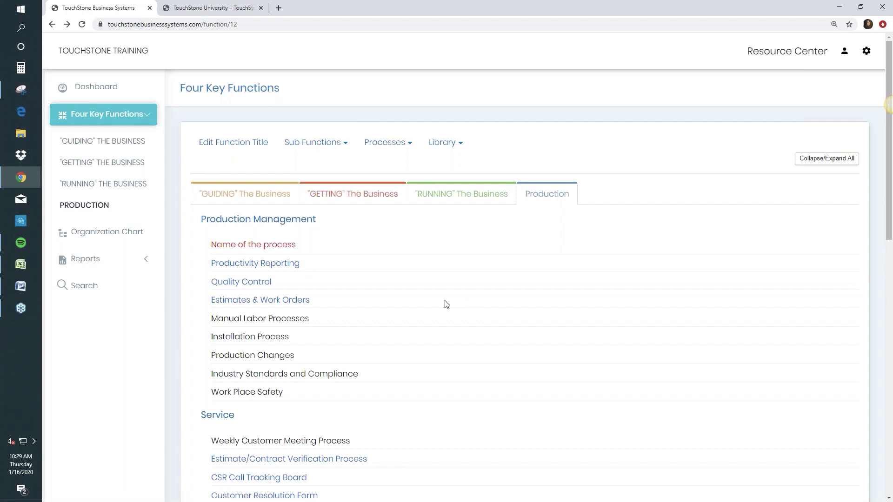
{"action": "scroll", "coordinate": [447, 304], "scroll_direction": "down", "scroll_amount": 1}
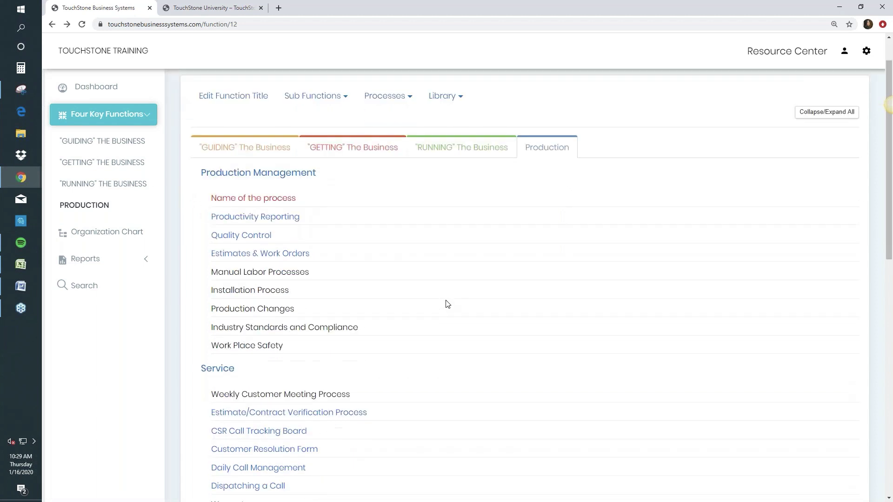
{"action": "scroll", "coordinate": [446, 304], "scroll_direction": "down", "scroll_amount": 1}
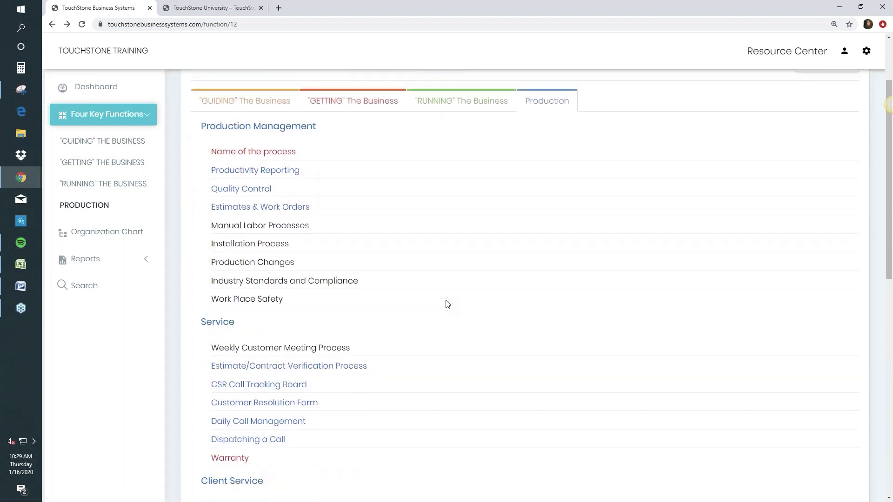
{"action": "scroll", "coordinate": [448, 305], "scroll_direction": "down", "scroll_amount": 1}
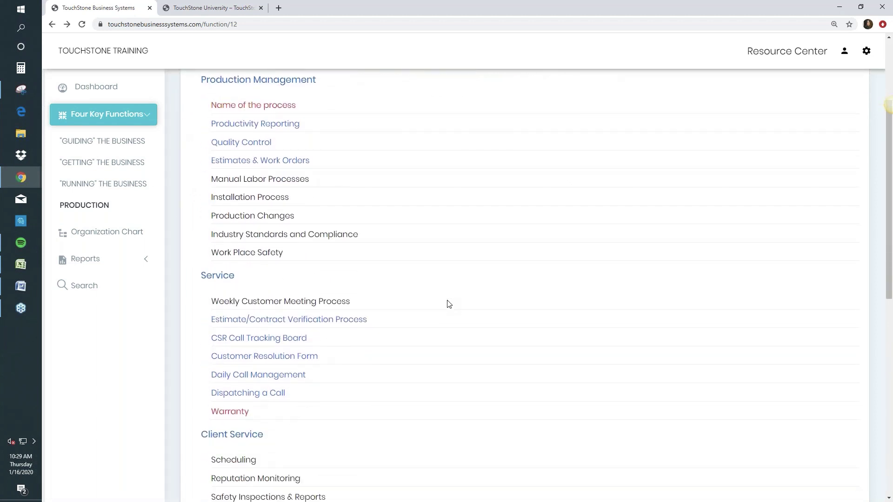
{"action": "scroll", "coordinate": [448, 304], "scroll_direction": "down", "scroll_amount": 5}
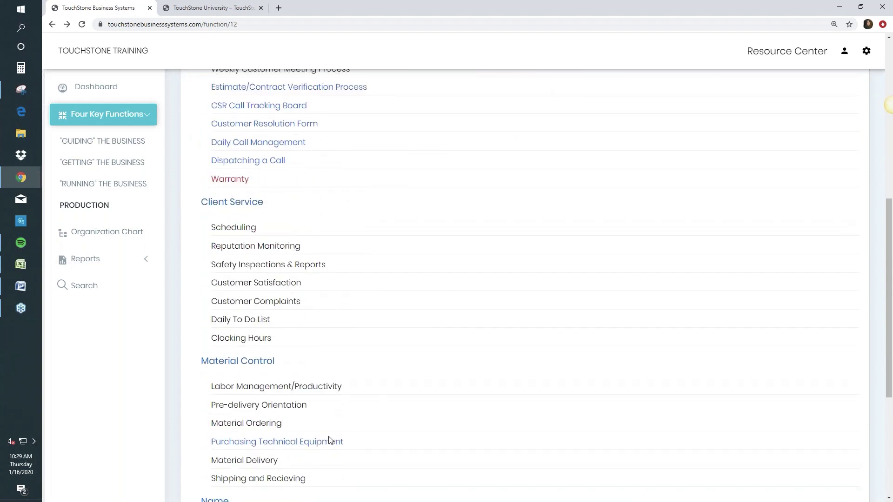
View the Facility Cleaning process's tasks in Warehouse and the Manual Labor Processes page in Production Management, returning to the Production function.
{"action": "scroll", "coordinate": [521, 328], "scroll_direction": "down", "scroll_amount": 2}
{"action": "scroll", "coordinate": [538, 332], "scroll_direction": "down", "scroll_amount": 2}
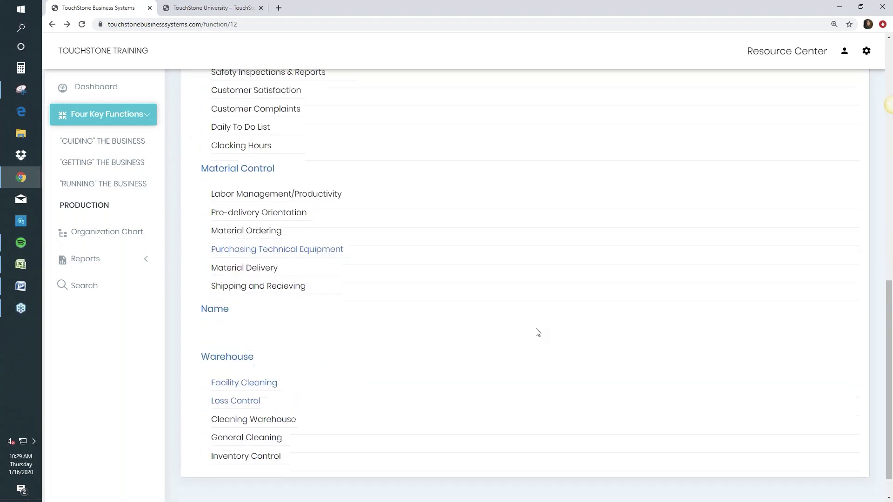
{"action": "scroll", "coordinate": [538, 332], "scroll_direction": "up", "scroll_amount": 1}
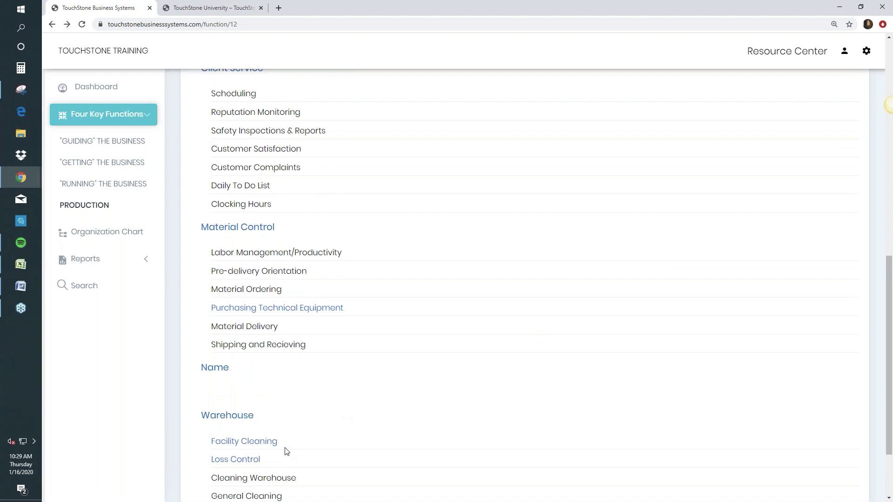
{"action": "left_click", "coordinate": [257, 442]}
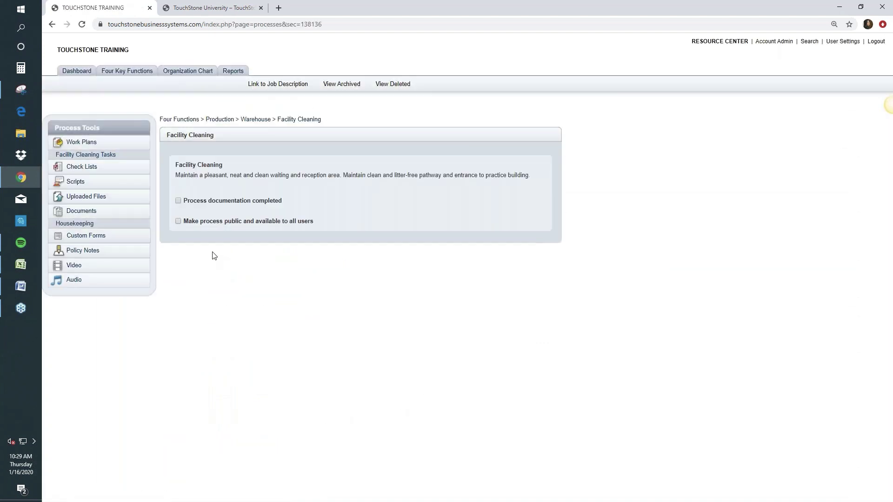
{"action": "left_click", "coordinate": [106, 156]}
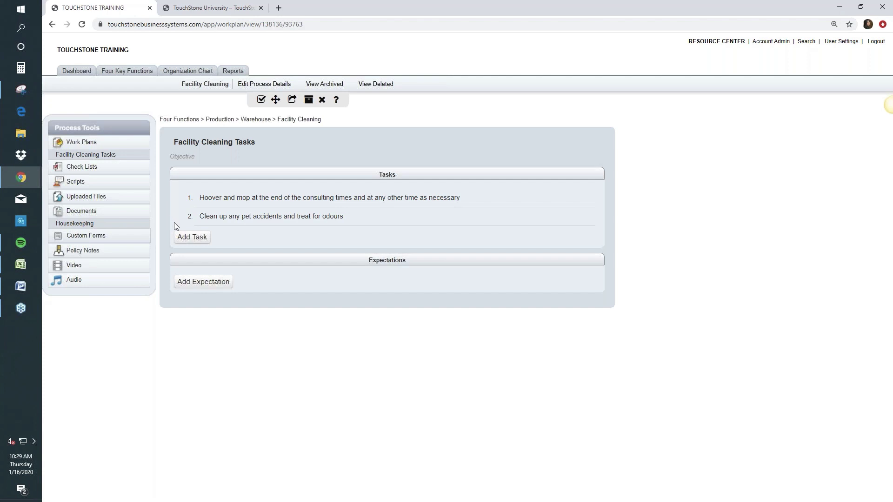
{"action": "left_click", "coordinate": [52, 24]}
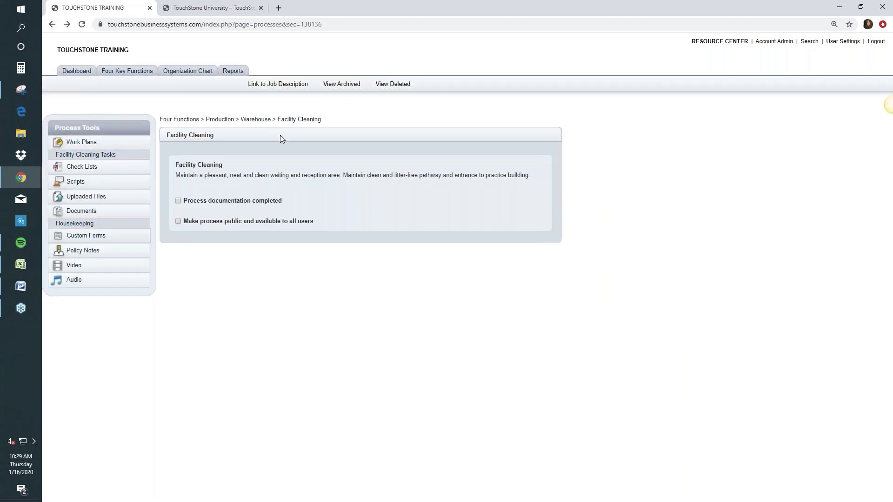
{"action": "left_click", "coordinate": [255, 120]}
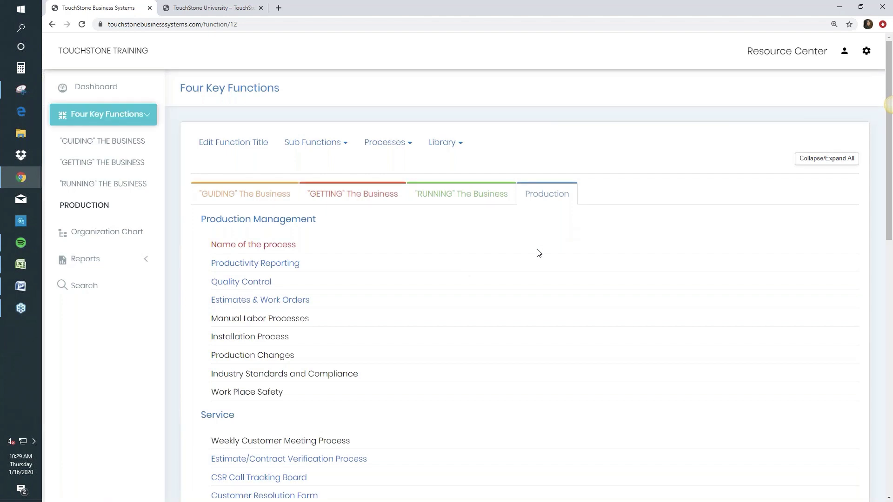
{"action": "left_click", "coordinate": [260, 319]}
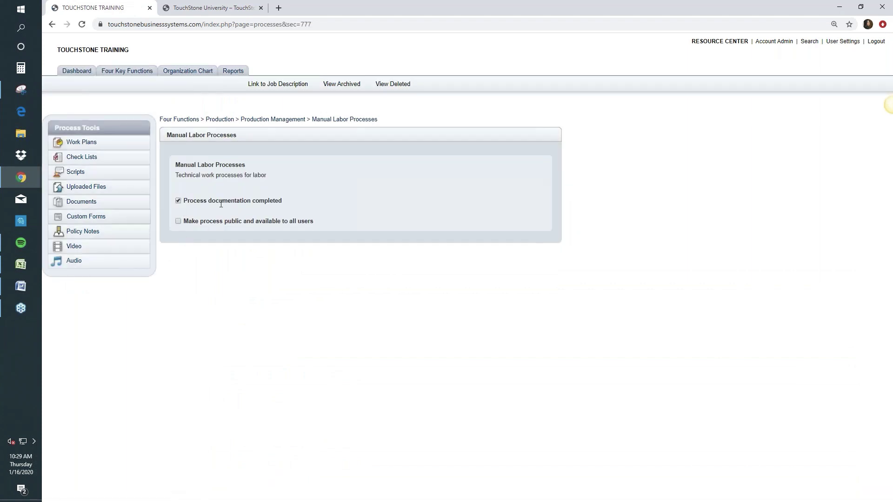
{"action": "left_click", "coordinate": [52, 24]}
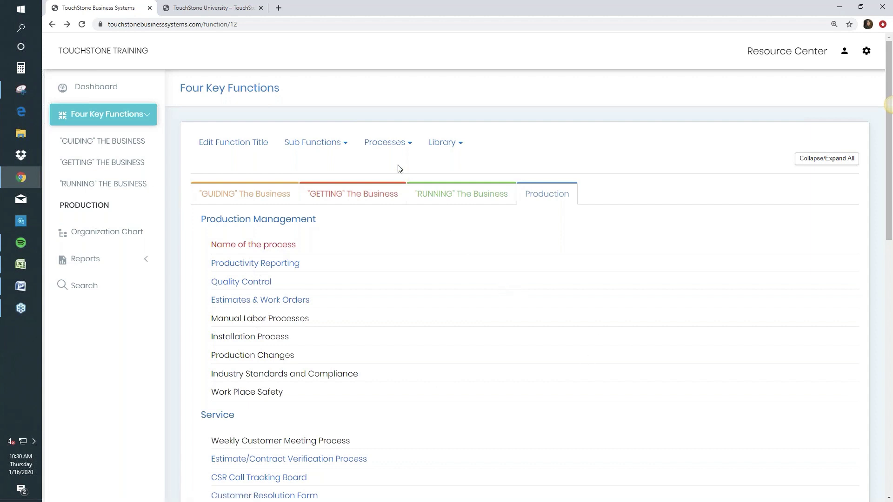
Delete the Cleaning Warehouse process from the Production function.
{"action": "left_click", "coordinate": [386, 143]}
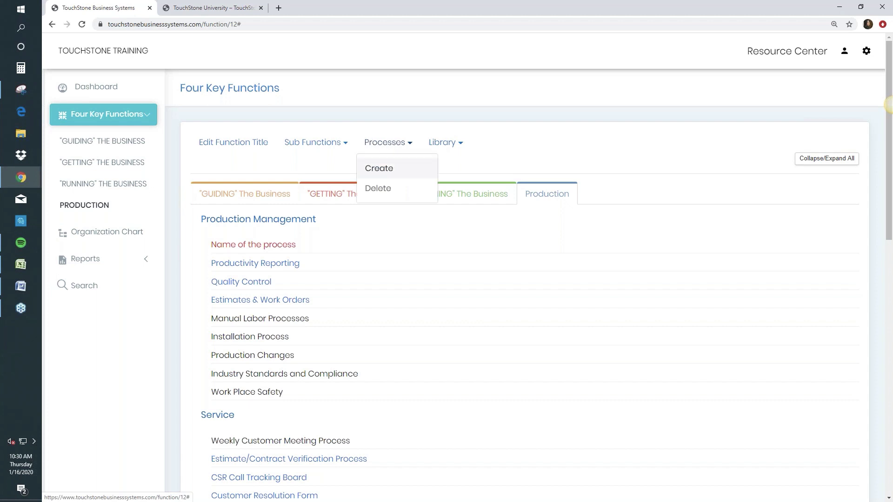
{"action": "left_click", "coordinate": [378, 191]}
{"action": "left_click", "coordinate": [581, 108]}
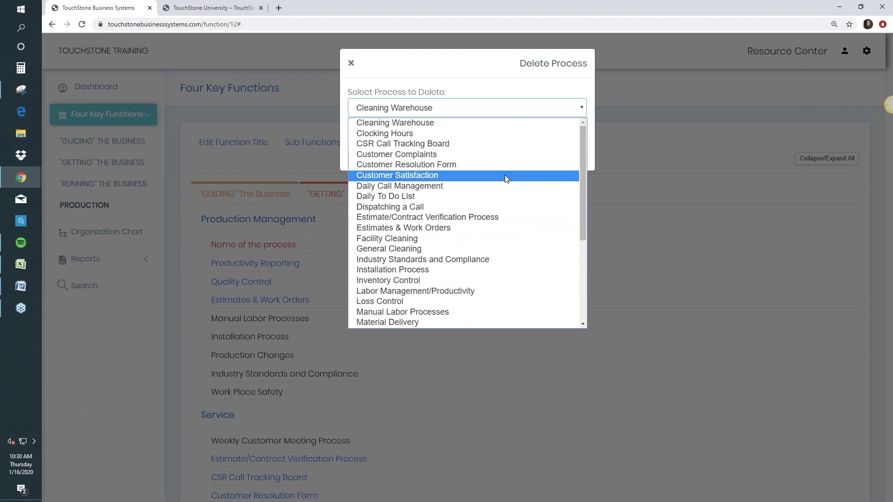
{"action": "scroll", "coordinate": [504, 175], "scroll_direction": "down", "scroll_amount": 3}
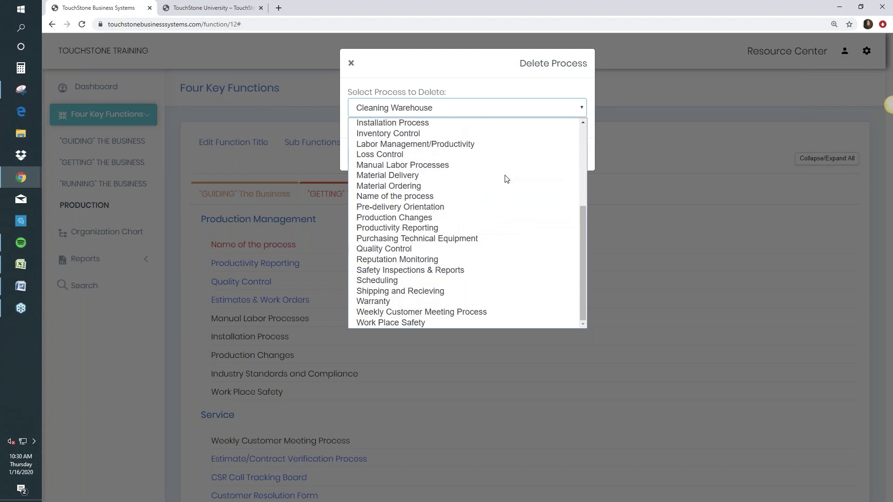
{"action": "scroll", "coordinate": [506, 179], "scroll_direction": "up", "scroll_amount": 3}
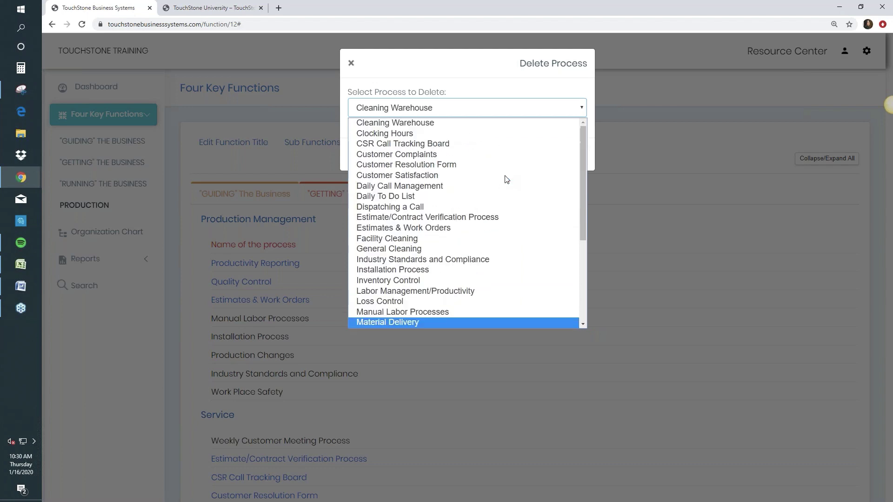
{"action": "scroll", "coordinate": [506, 180], "scroll_direction": "down", "scroll_amount": 3}
{"action": "scroll", "coordinate": [506, 180], "scroll_direction": "up", "scroll_amount": 3}
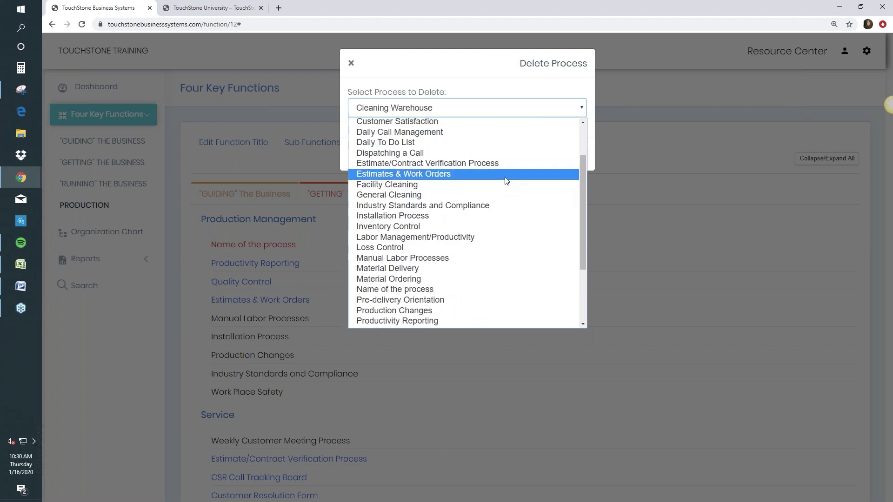
{"action": "scroll", "coordinate": [506, 182], "scroll_direction": "up", "scroll_amount": 2}
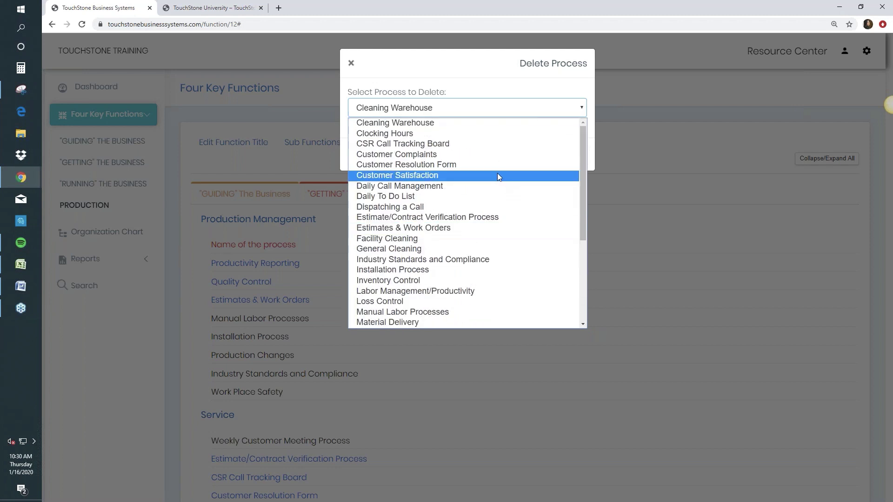
{"action": "left_click", "coordinate": [472, 123]}
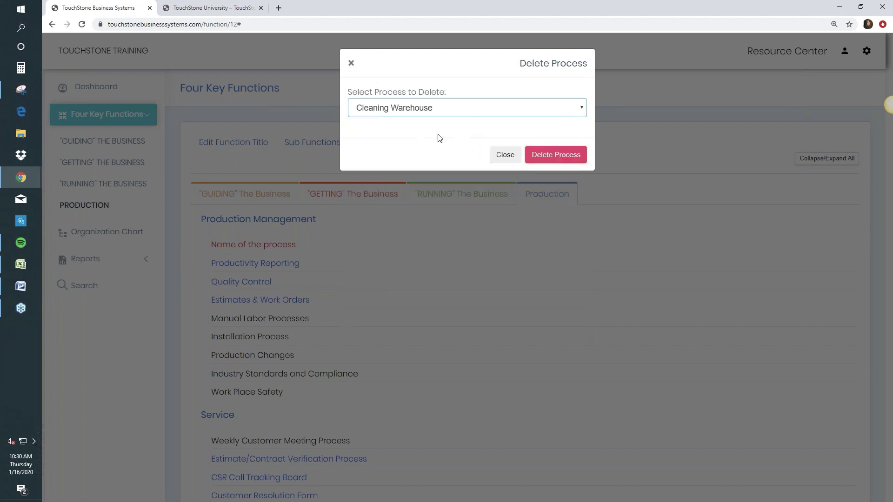
{"action": "left_click", "coordinate": [558, 154]}
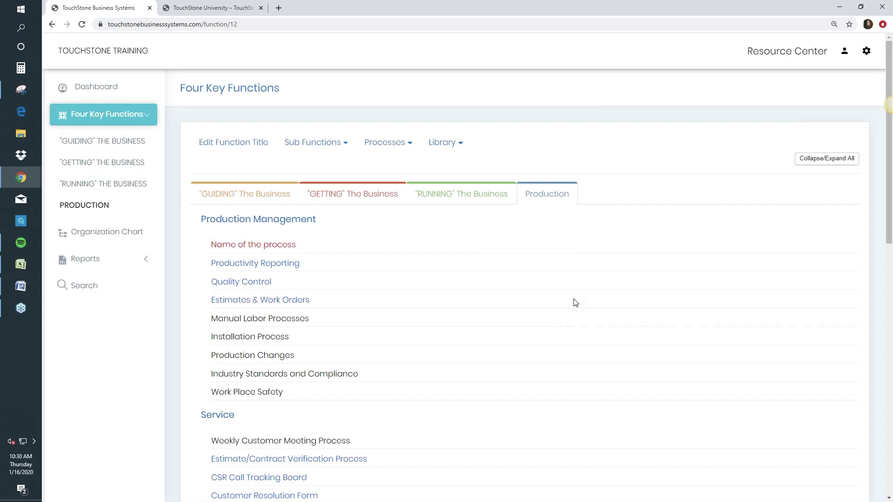
View the general processes that can be copied from the process library into the Production function, and close the list without copying.
{"action": "left_click", "coordinate": [444, 146]}
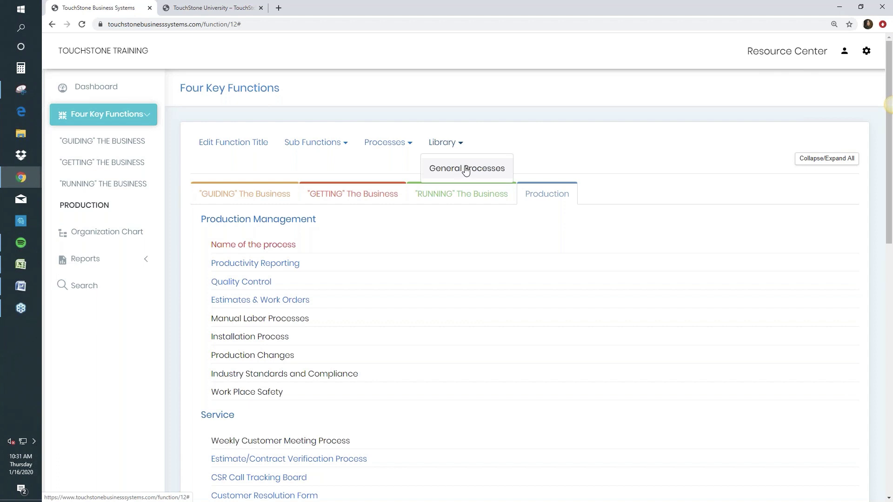
{"action": "left_click", "coordinate": [466, 169]}
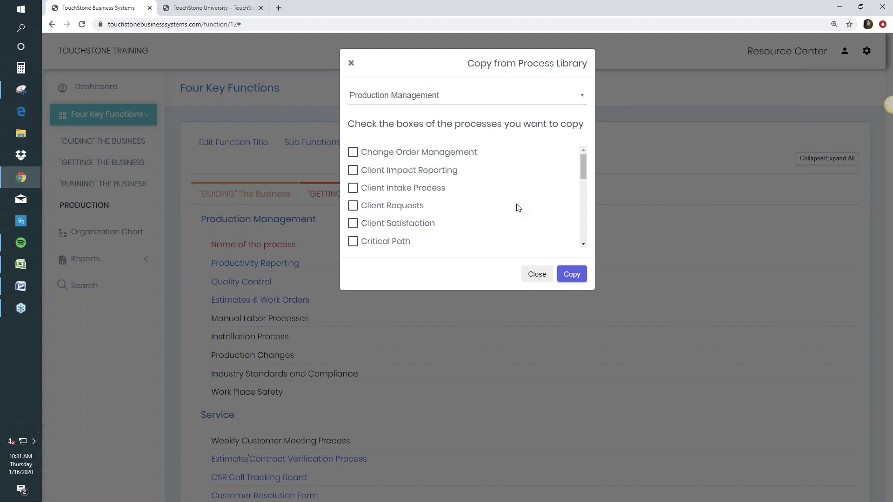
{"action": "left_click", "coordinate": [351, 64]}
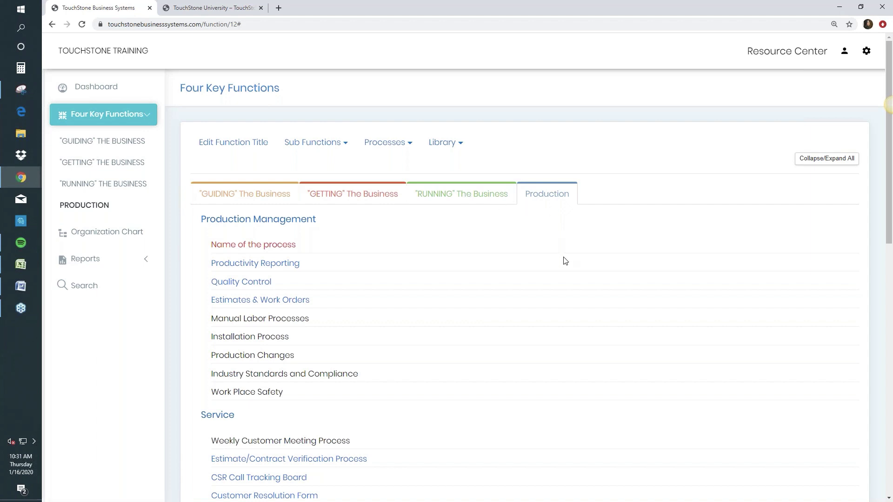
Copy the Employee Satisfaction Surveys & Suggestions process from the general process library into the Human Resources sub function of "RUNNING" The Business.
{"action": "left_click", "coordinate": [470, 198]}
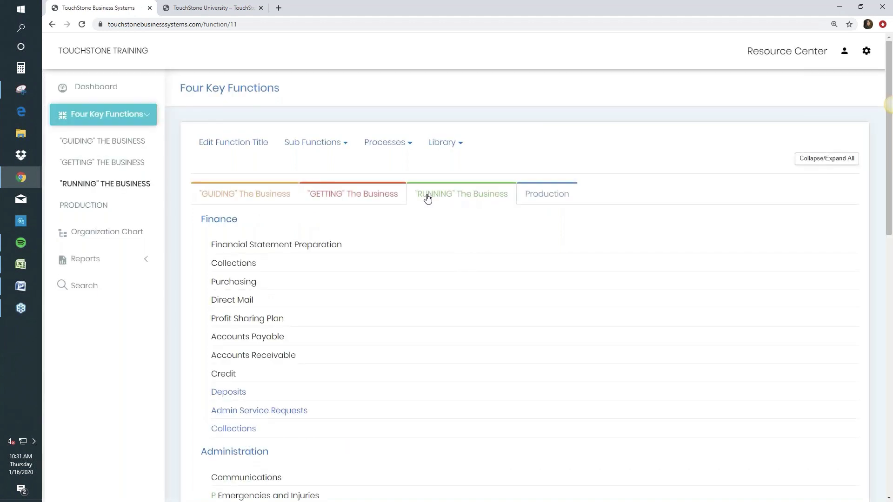
{"action": "left_click", "coordinate": [443, 148]}
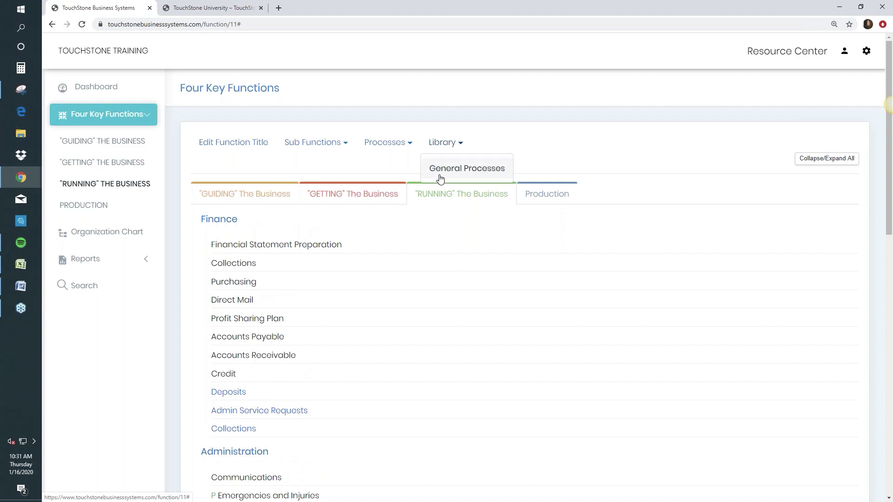
{"action": "left_click", "coordinate": [450, 170]}
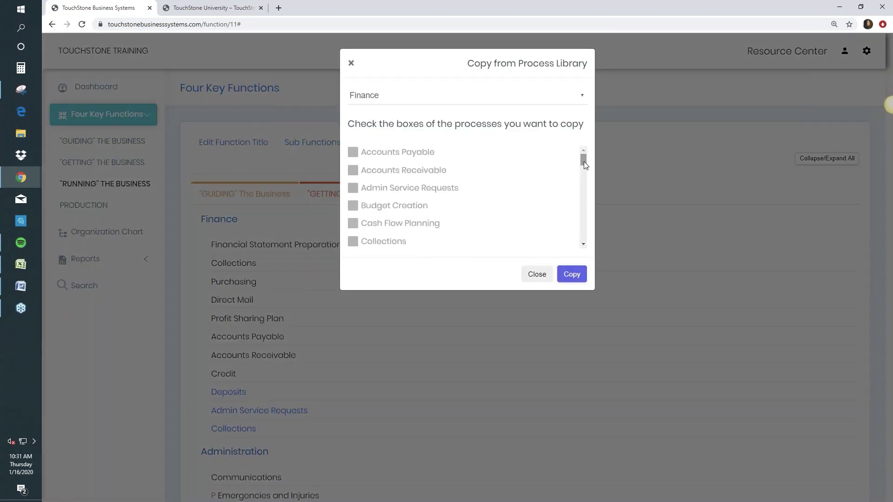
{"action": "left_click_drag", "start_coordinate": [584, 161], "coordinate": [587, 188]}
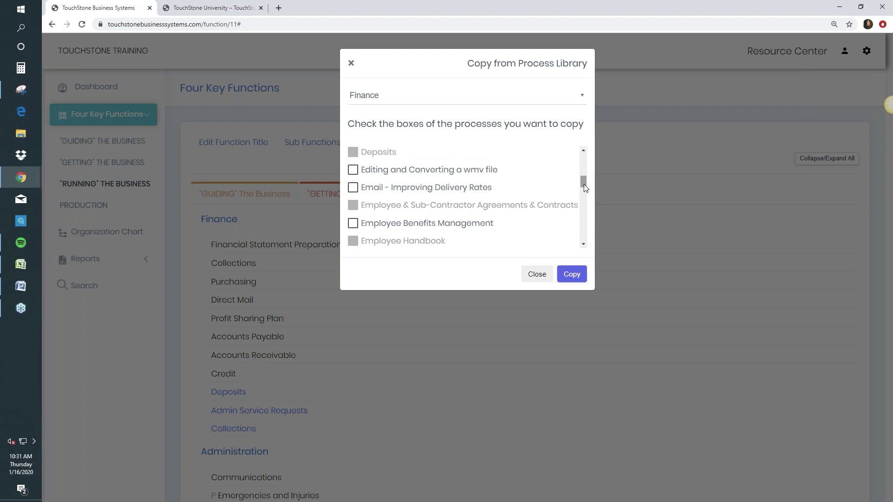
{"action": "left_click_drag", "start_coordinate": [584, 184], "coordinate": [593, 194]}
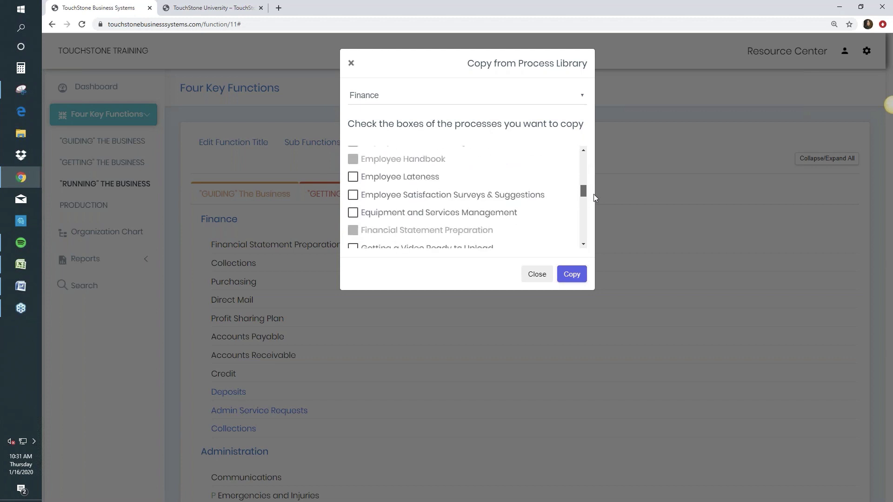
{"action": "left_click", "coordinate": [353, 196]}
{"action": "left_click", "coordinate": [583, 96]}
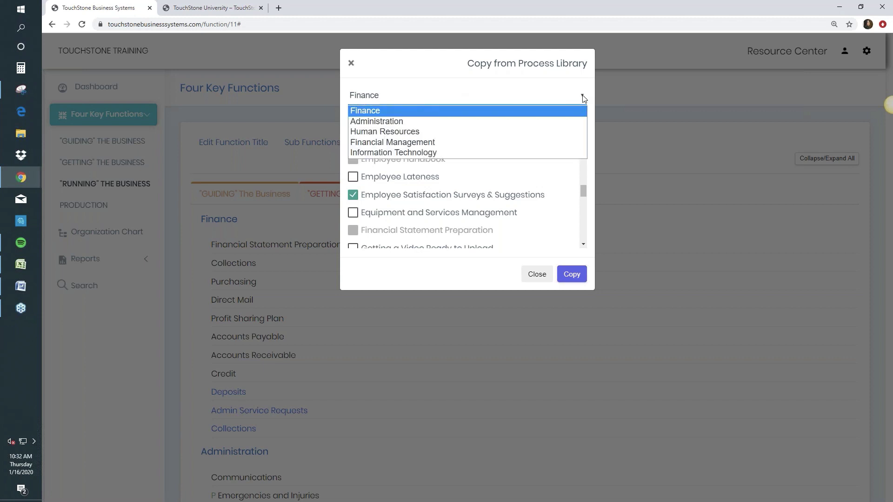
{"action": "left_click", "coordinate": [549, 132]}
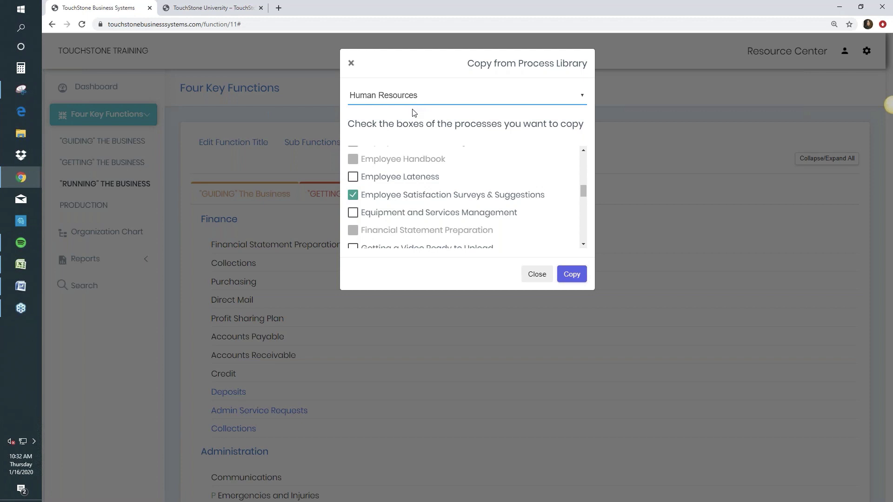
{"action": "left_click", "coordinate": [572, 275]}
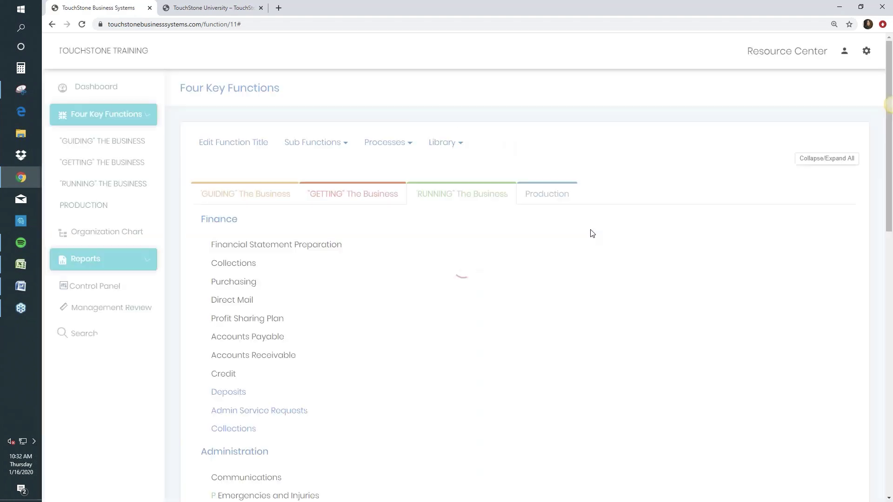
Move the Employee Satisfaction Surveys & Suggestions process to the first place in the Human Resources sub function.
{"action": "scroll", "coordinate": [549, 334], "scroll_direction": "down", "scroll_amount": 10}
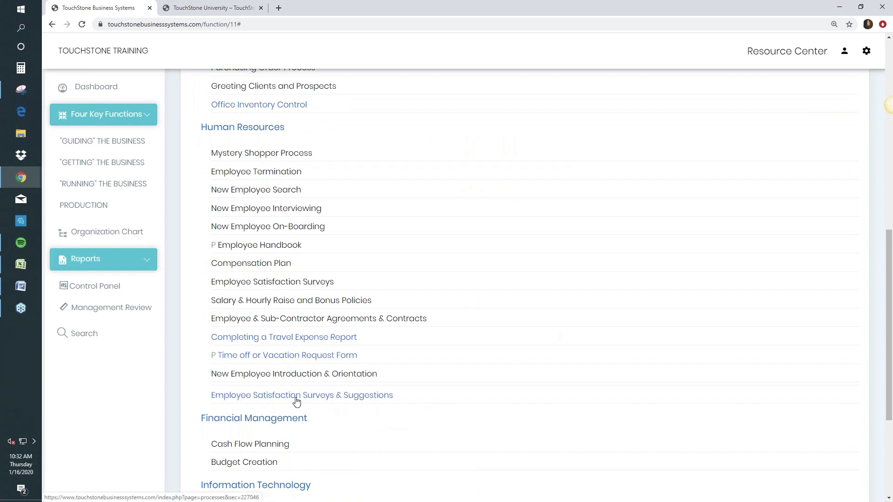
{"action": "left_click_drag", "start_coordinate": [296, 399], "coordinate": [306, 150]}
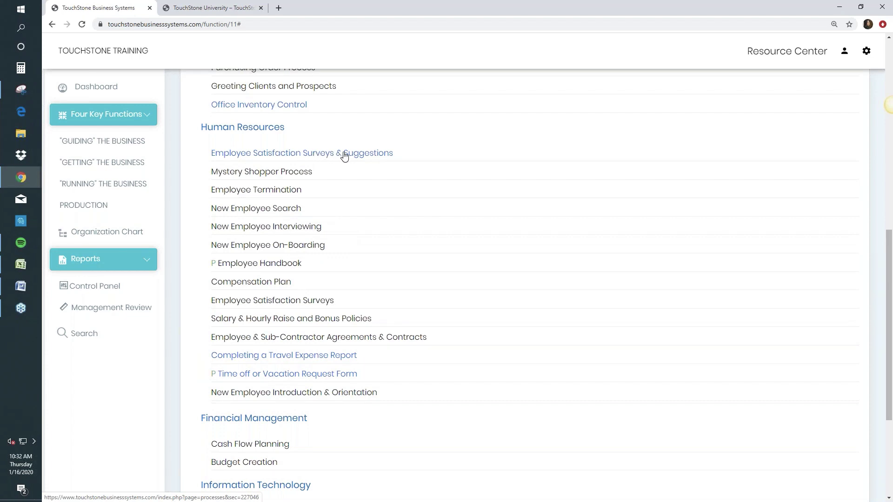
{"action": "scroll", "coordinate": [492, 238], "scroll_direction": "up", "scroll_amount": 2}
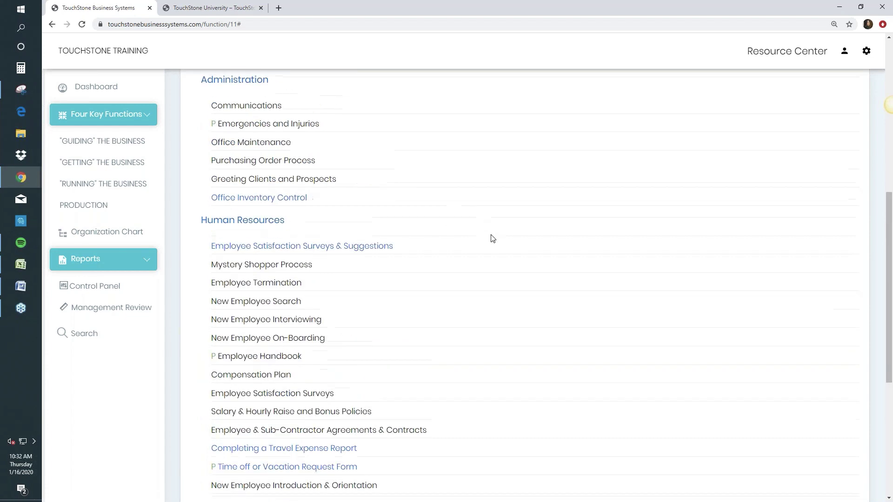
View the custom form Employee Satisfaction Survey Example #1 in the Employee Satisfaction Surveys & Suggestions process, and return to the Four Key Functions.
{"action": "left_click", "coordinate": [332, 251]}
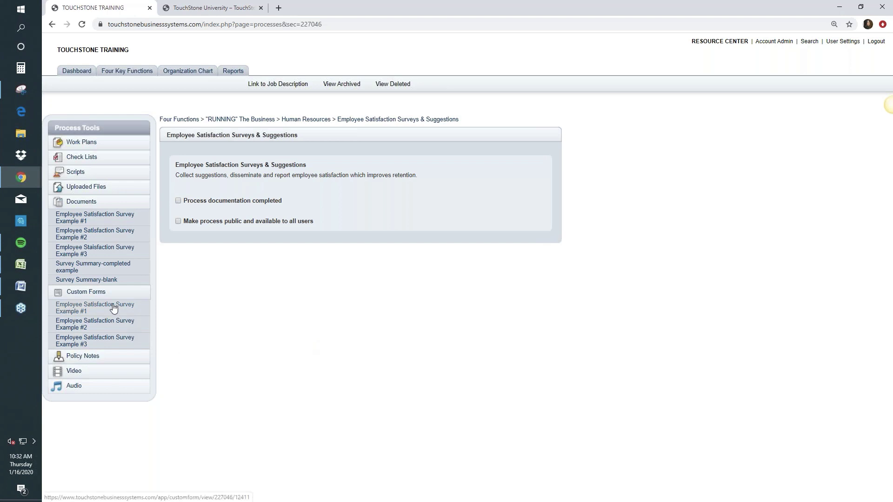
{"action": "left_click", "coordinate": [93, 308]}
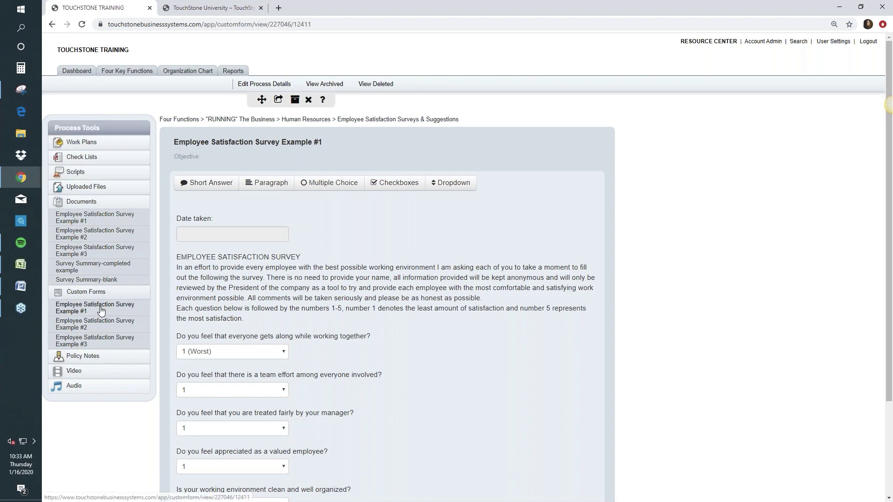
{"action": "scroll", "coordinate": [676, 452], "scroll_direction": "down", "scroll_amount": 3}
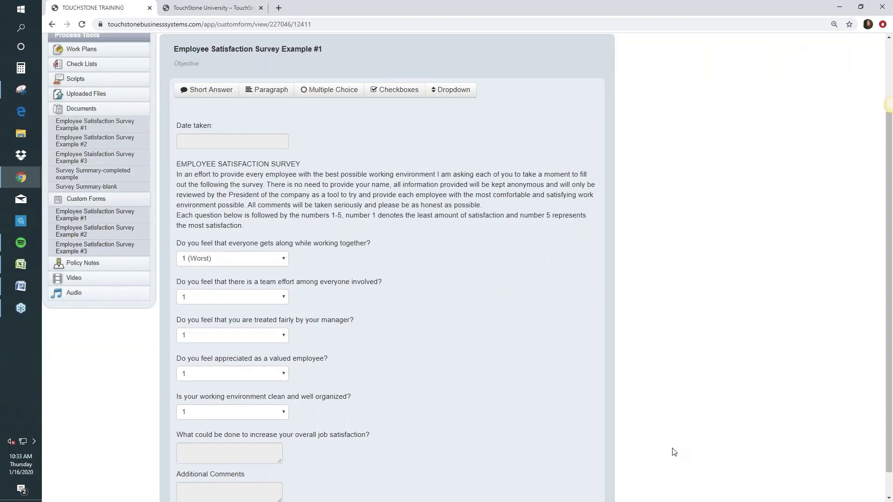
{"action": "scroll", "coordinate": [676, 449], "scroll_direction": "up", "scroll_amount": 3}
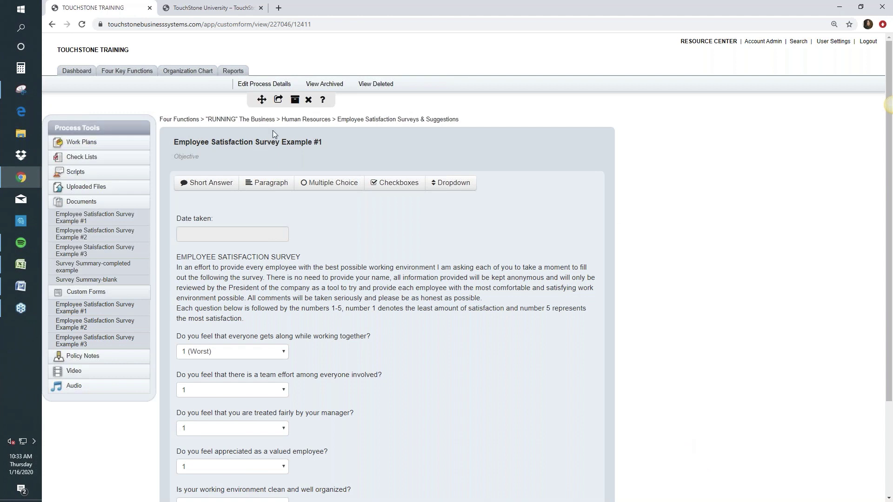
{"action": "left_click", "coordinate": [127, 75]}
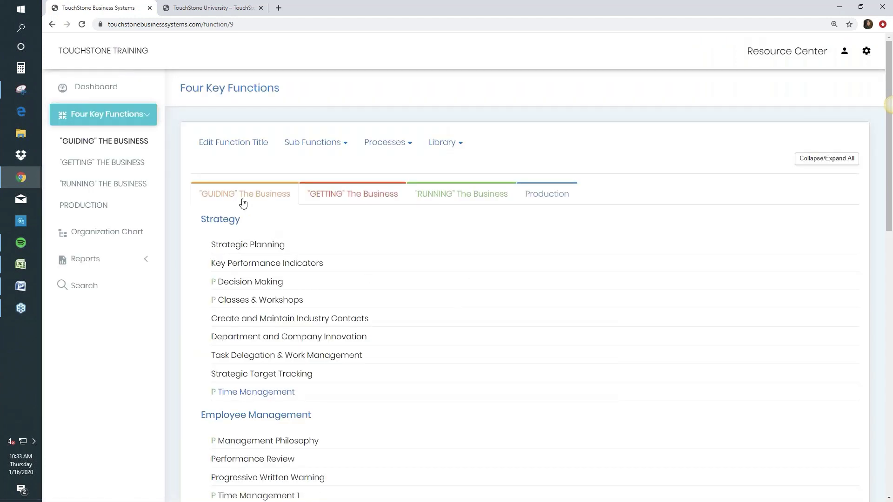
Copy the Employee Warnings (Verbal and Written) process from the general process library into the Strategy sub function of "GUIDING" The Business.
{"action": "left_click", "coordinate": [446, 148]}
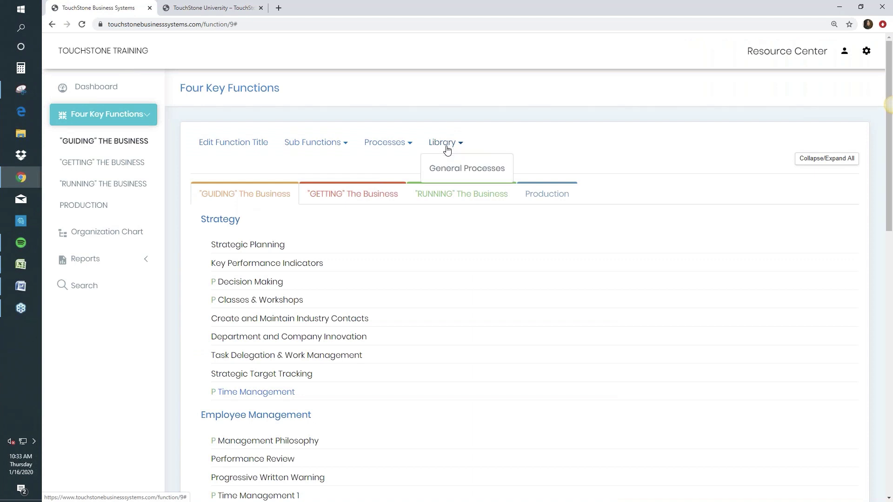
{"action": "left_click", "coordinate": [470, 167]}
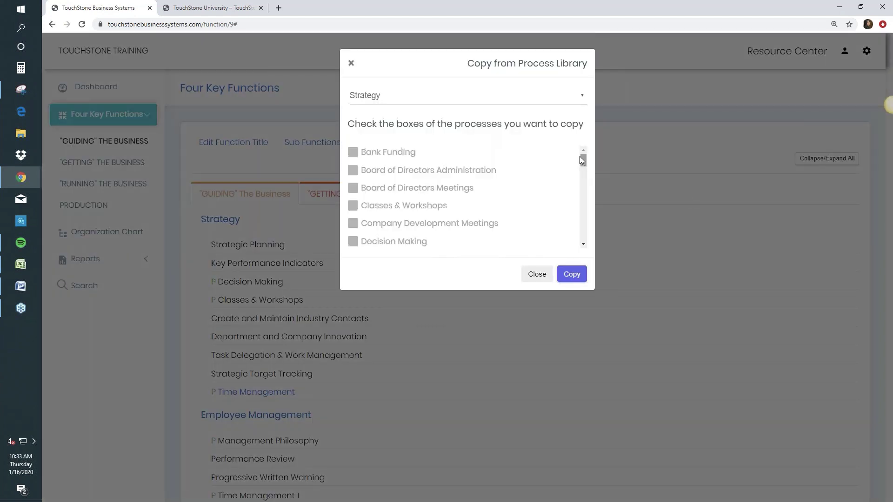
{"action": "left_click_drag", "start_coordinate": [582, 158], "coordinate": [599, 179]}
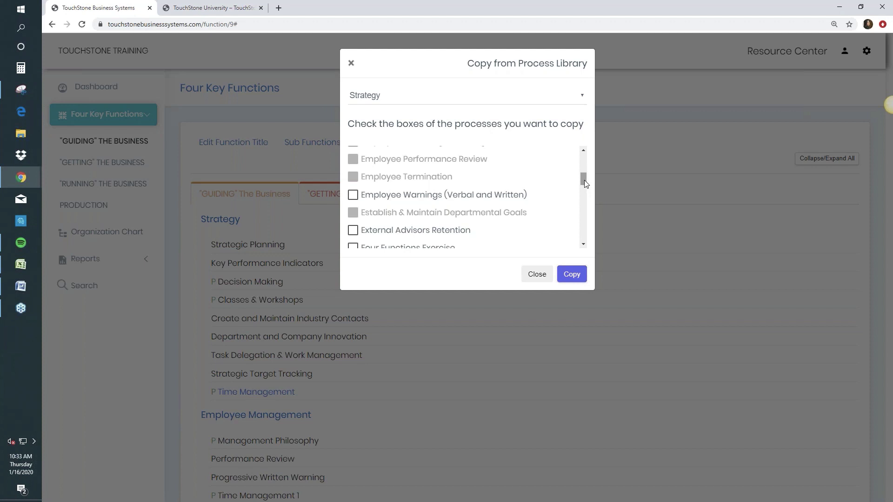
{"action": "left_click_drag", "start_coordinate": [584, 180], "coordinate": [585, 184]}
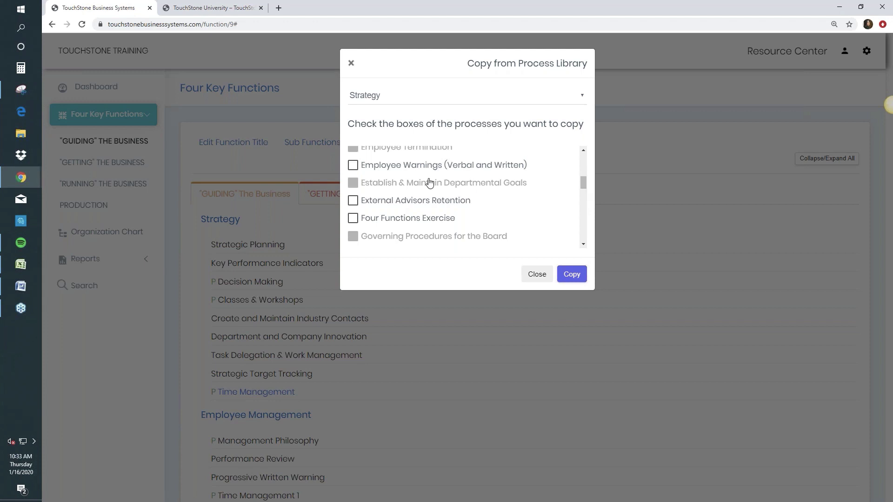
{"action": "left_click", "coordinate": [353, 166]}
{"action": "left_click", "coordinate": [573, 276]}
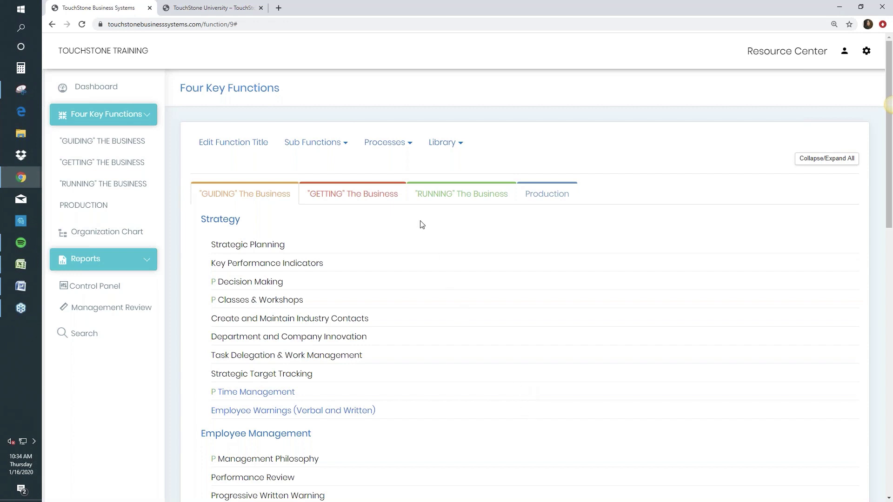
View the process management options and the general process library list for Strategy, and close them without copying anything.
{"action": "left_click", "coordinate": [388, 148]}
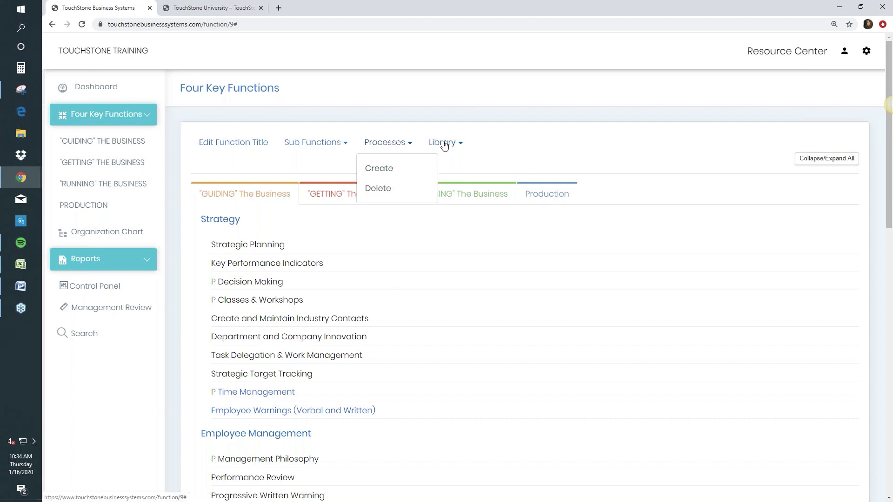
{"action": "left_click", "coordinate": [513, 157]}
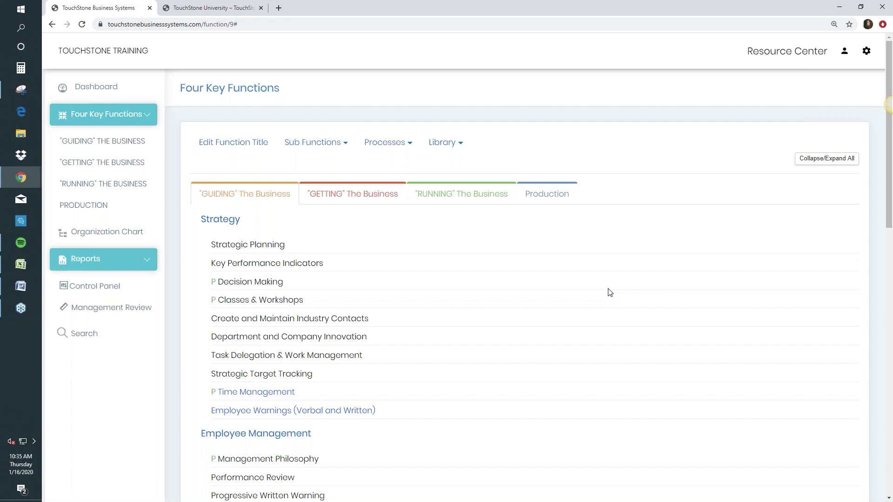
{"action": "left_click", "coordinate": [442, 144]}
{"action": "left_click", "coordinate": [450, 169]}
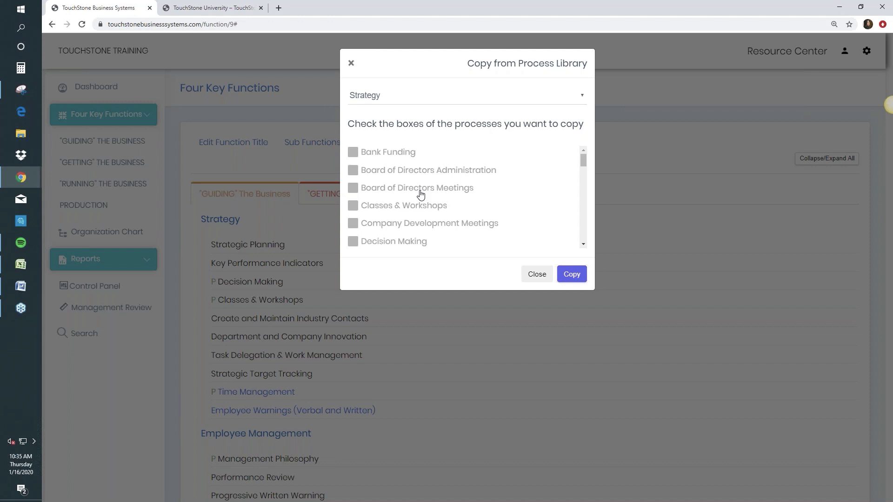
{"action": "left_click", "coordinate": [351, 63]}
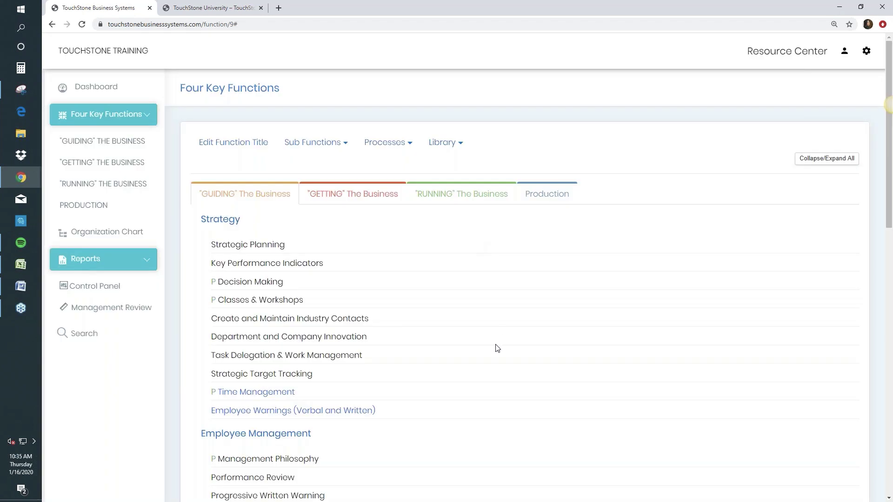
View the Warning Checklist, Verbal Warning Checklist and Discipline Documentation Form of the Employee Warnings (Verbal and Written) process, and return to the Strategy sub function.
{"action": "left_click", "coordinate": [276, 413]}
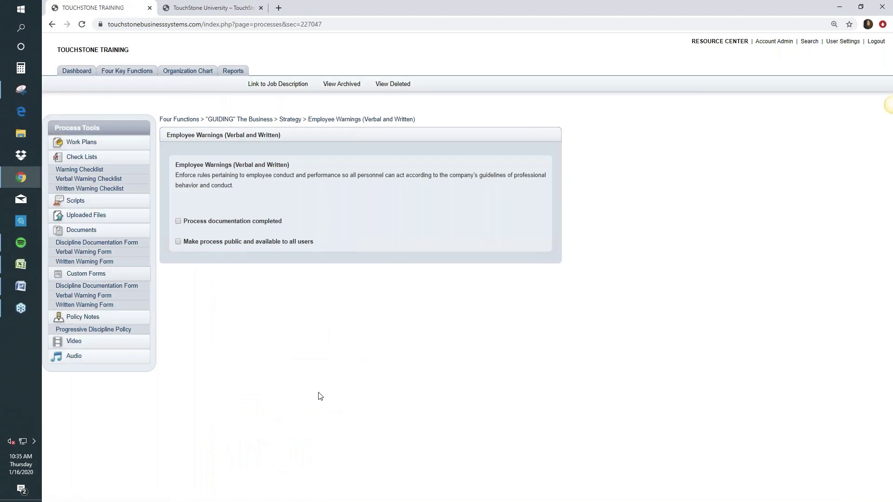
{"action": "left_click", "coordinate": [88, 170]}
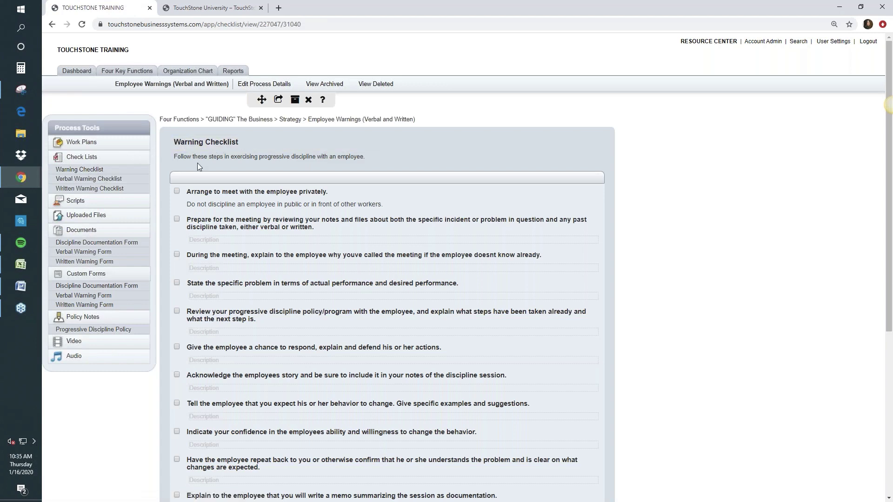
{"action": "left_click", "coordinate": [85, 179]}
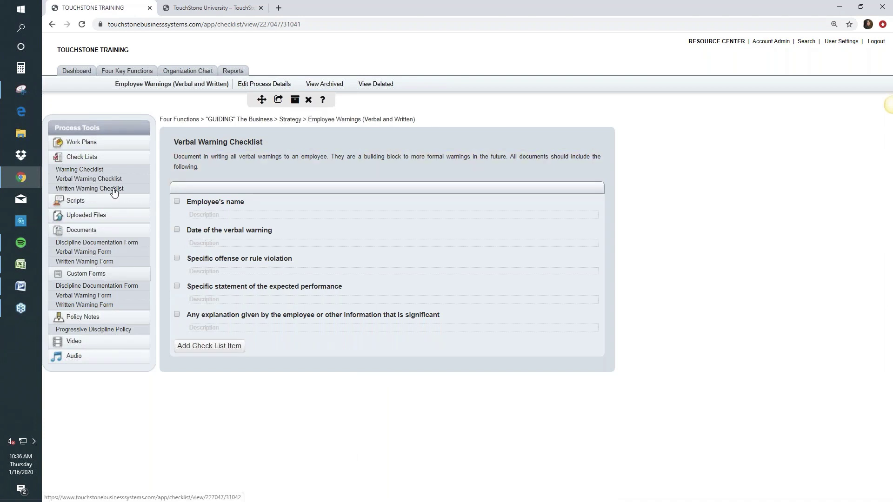
{"action": "left_click", "coordinate": [120, 244]}
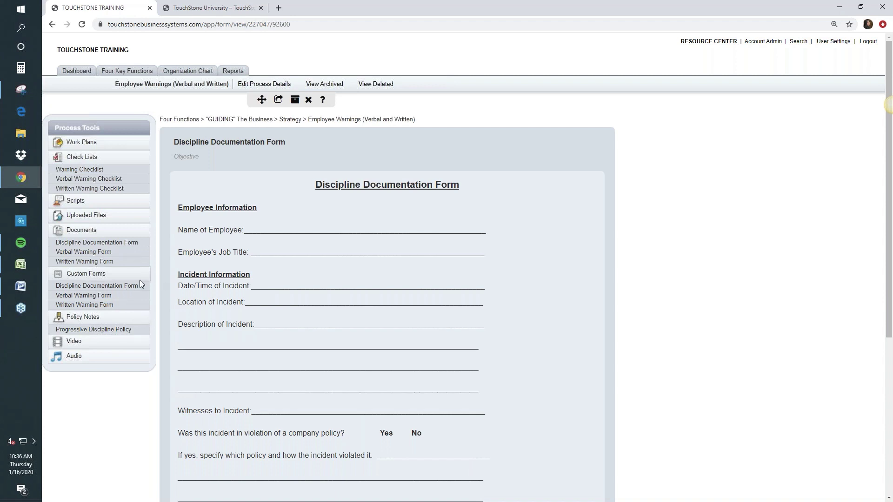
{"action": "left_click", "coordinate": [291, 120]}
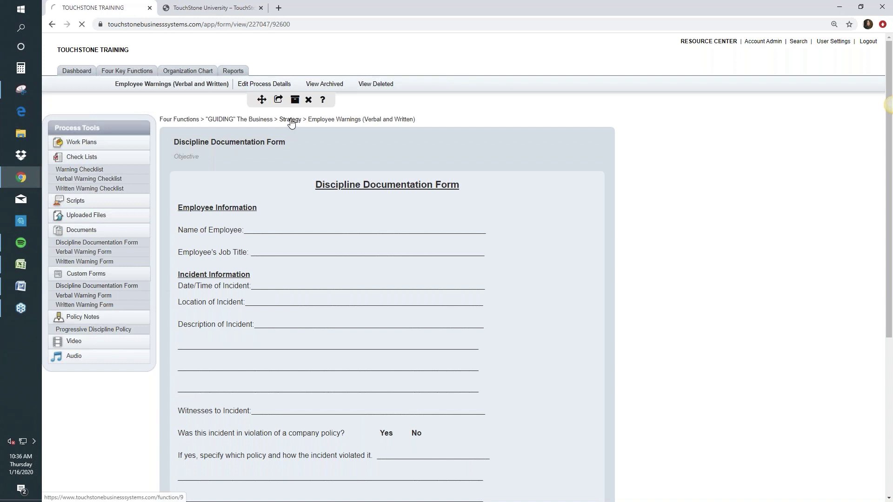
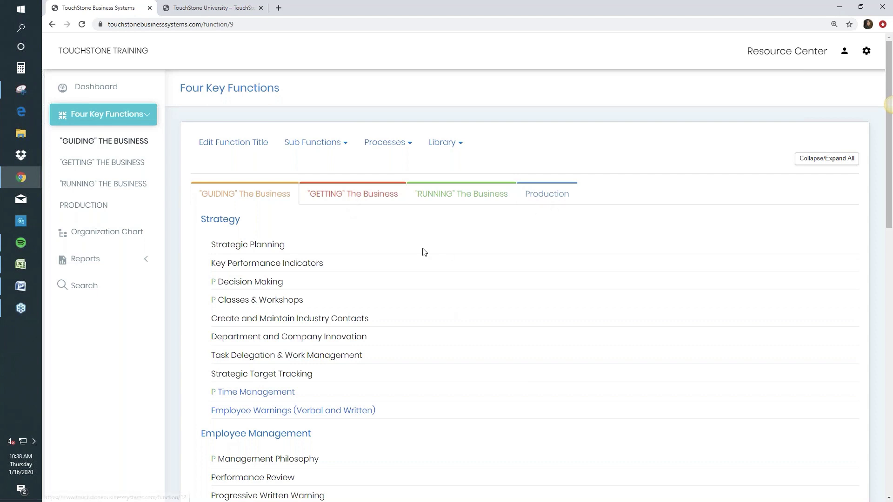
Collapse all sub functions of "GETTING" The Business and move Advertising to the first place, above Sales.
{"action": "left_click", "coordinate": [372, 197]}
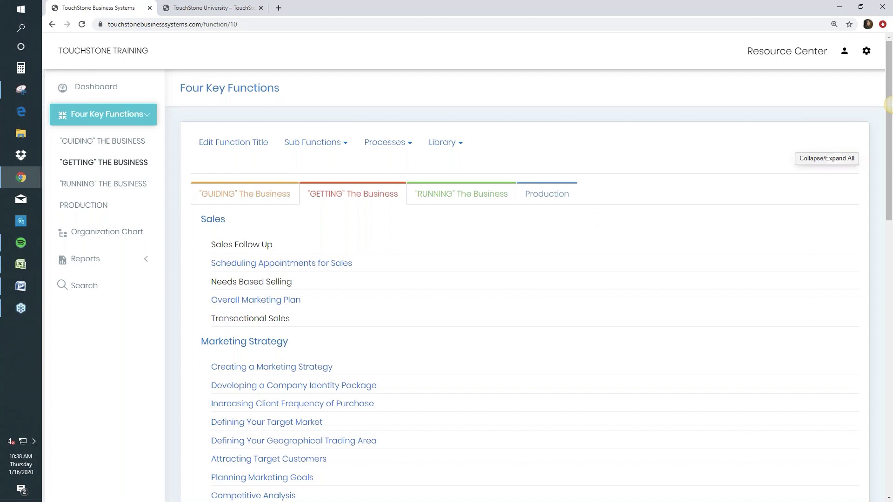
{"action": "left_click", "coordinate": [828, 160]}
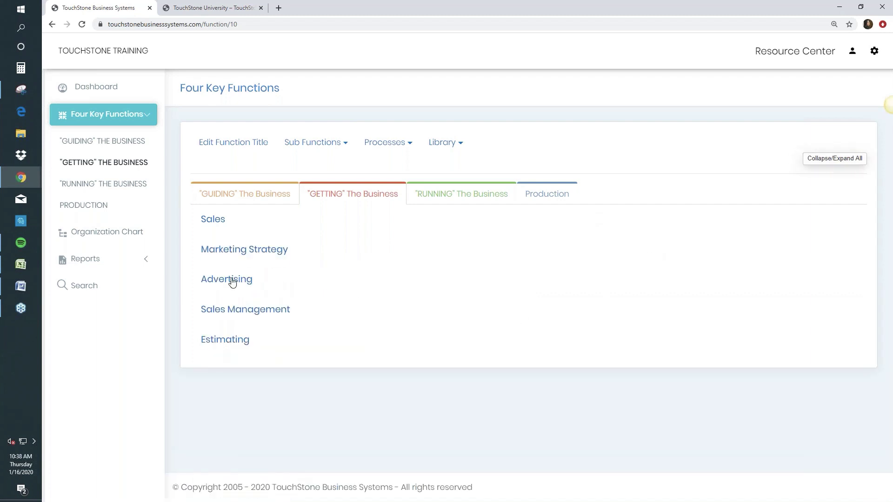
{"action": "left_click_drag", "start_coordinate": [233, 282], "coordinate": [228, 221]}
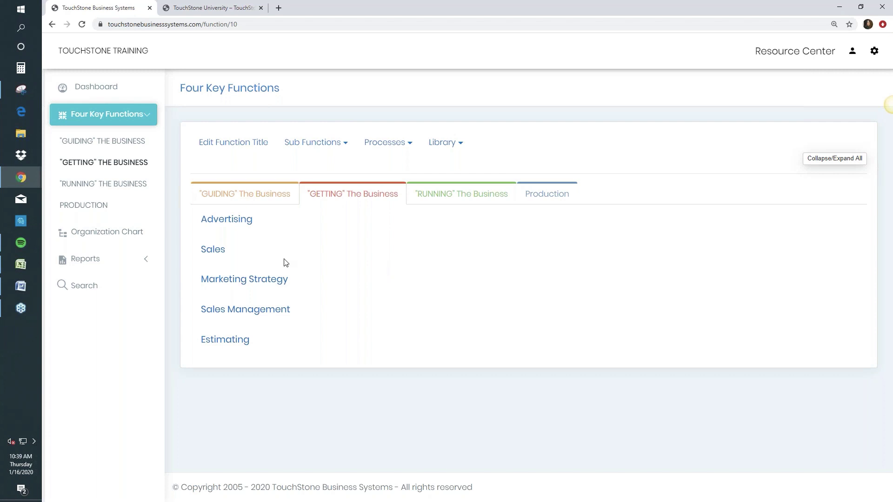
Expand the Sales and Advertising sub functions to review their processes, and view the process management options without choosing one.
{"action": "left_click", "coordinate": [218, 252]}
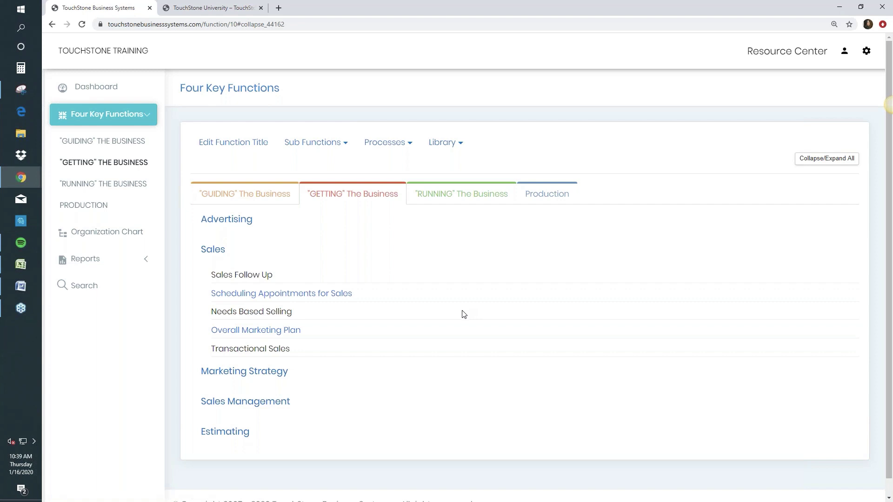
{"action": "left_click", "coordinate": [235, 222]}
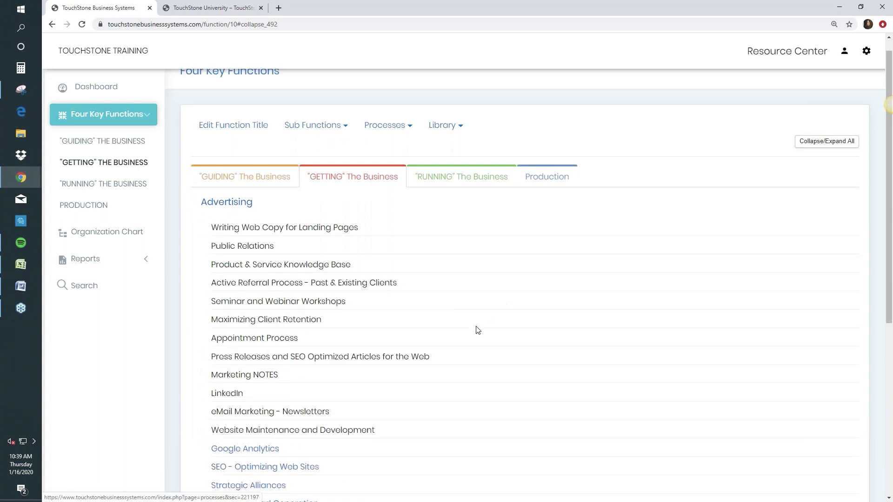
{"action": "scroll", "coordinate": [479, 331], "scroll_direction": "down", "scroll_amount": 2}
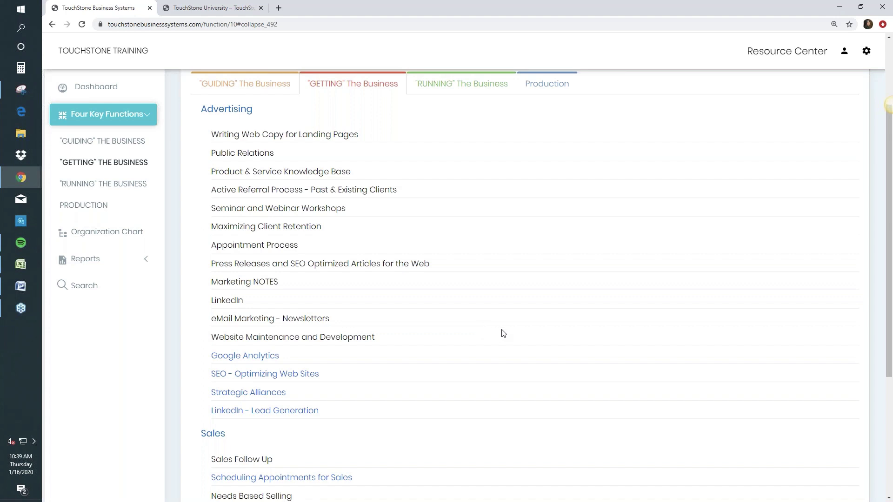
{"action": "scroll", "coordinate": [503, 332], "scroll_direction": "up", "scroll_amount": 3}
{"action": "left_click", "coordinate": [389, 144]}
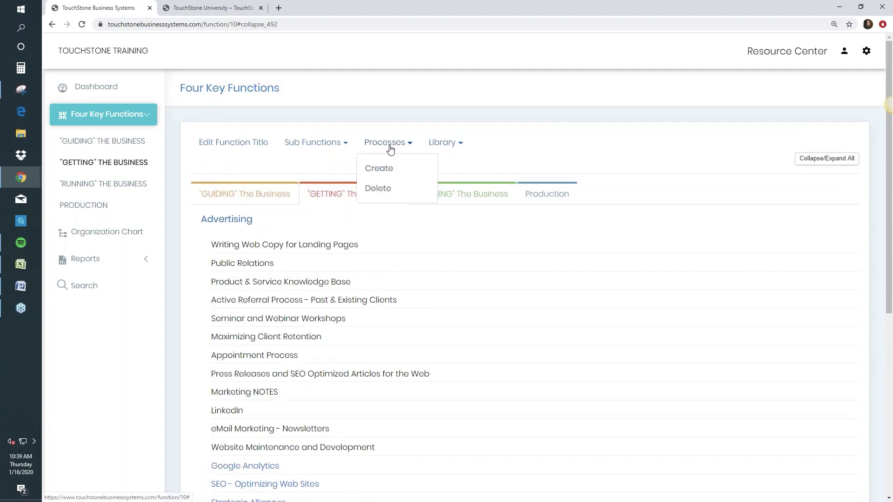
{"action": "left_click", "coordinate": [478, 296]}
{"action": "scroll", "coordinate": [494, 299], "scroll_direction": "down", "scroll_amount": 1}
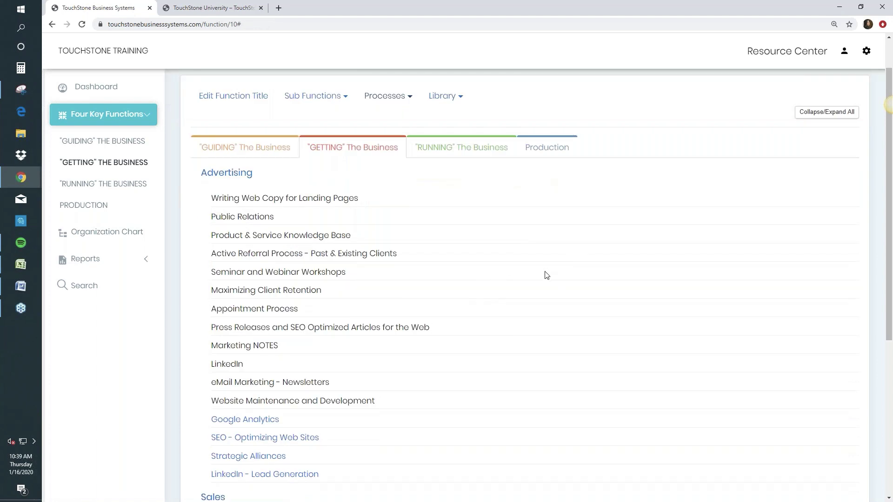
Collapse Advertising and reorder the Sales processes so Scheduling Appointments for Sales is first and Needs Based Selling second.
{"action": "left_click", "coordinate": [231, 174]}
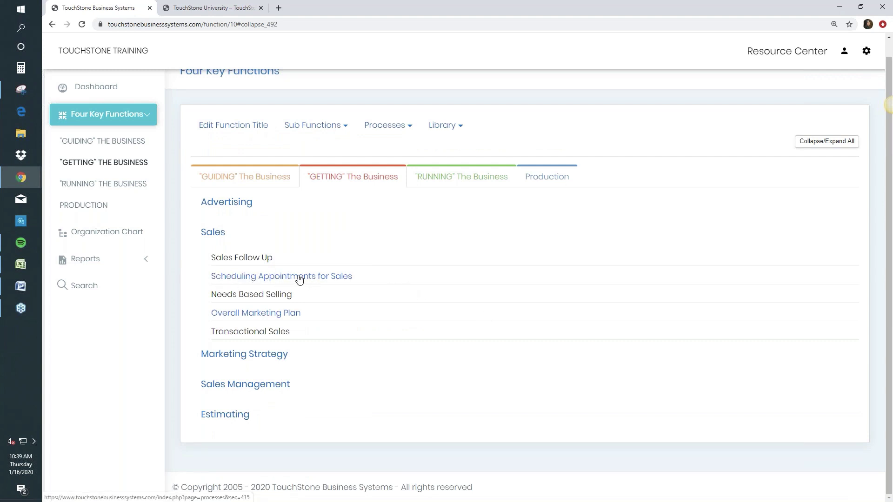
{"action": "left_click_drag", "start_coordinate": [298, 279], "coordinate": [255, 263]}
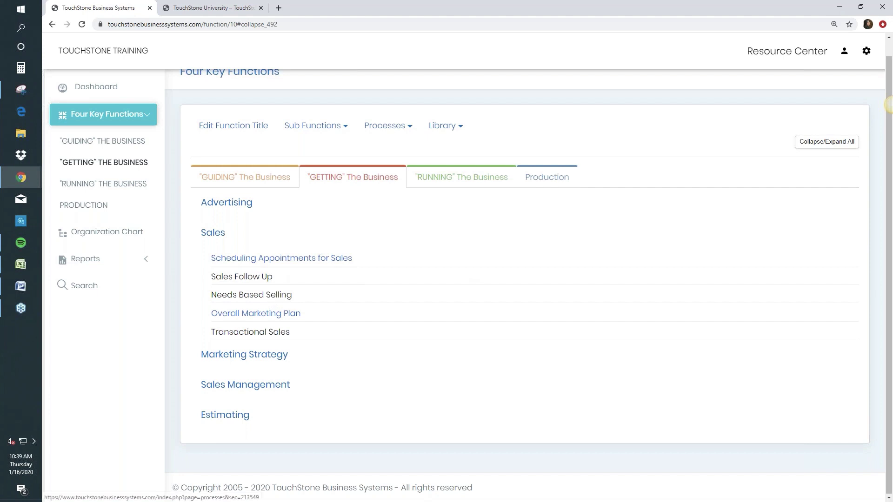
{"action": "left_click_drag", "start_coordinate": [274, 299], "coordinate": [281, 273]}
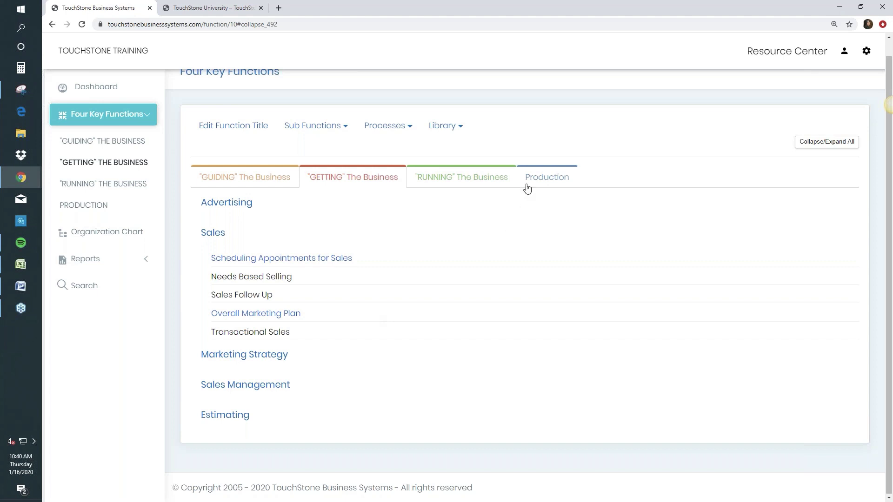
Review the processes listed in the Production function and in the sub functions of "GUIDING" The Business.
{"action": "left_click", "coordinate": [544, 181]}
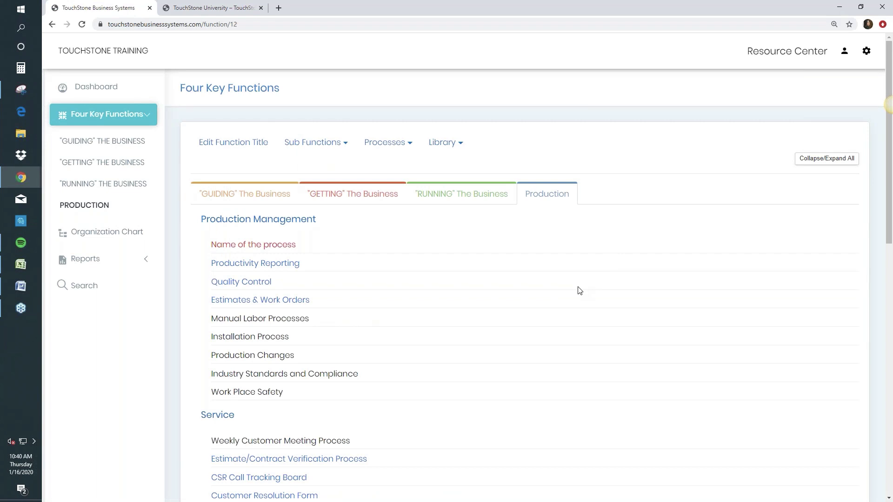
{"action": "scroll", "coordinate": [585, 332], "scroll_direction": "down", "scroll_amount": 1}
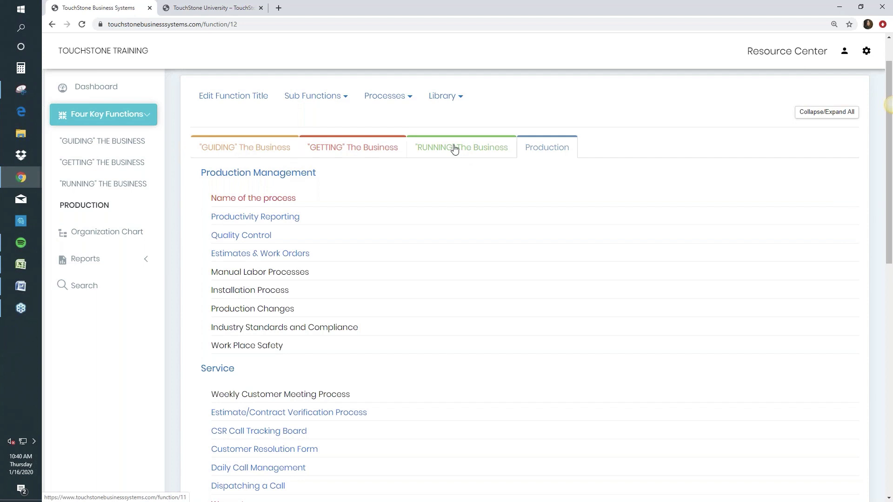
{"action": "left_click", "coordinate": [259, 154]}
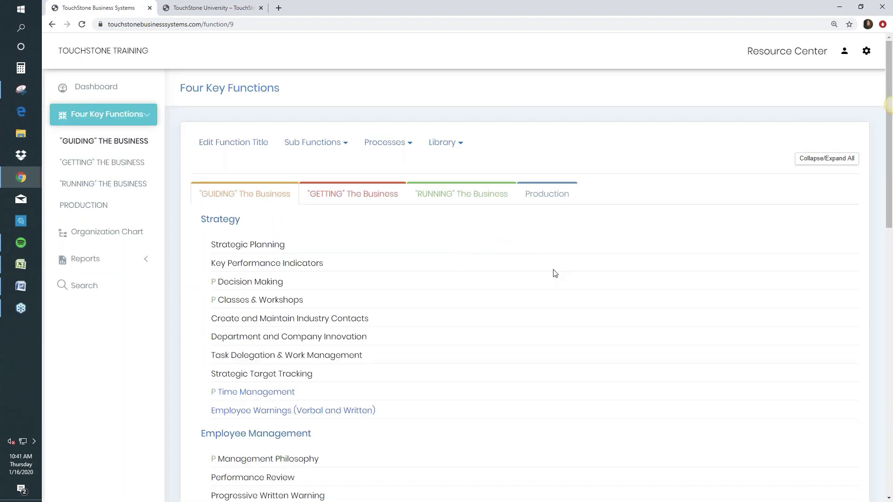
{"action": "scroll", "coordinate": [554, 273], "scroll_direction": "down", "scroll_amount": 5}
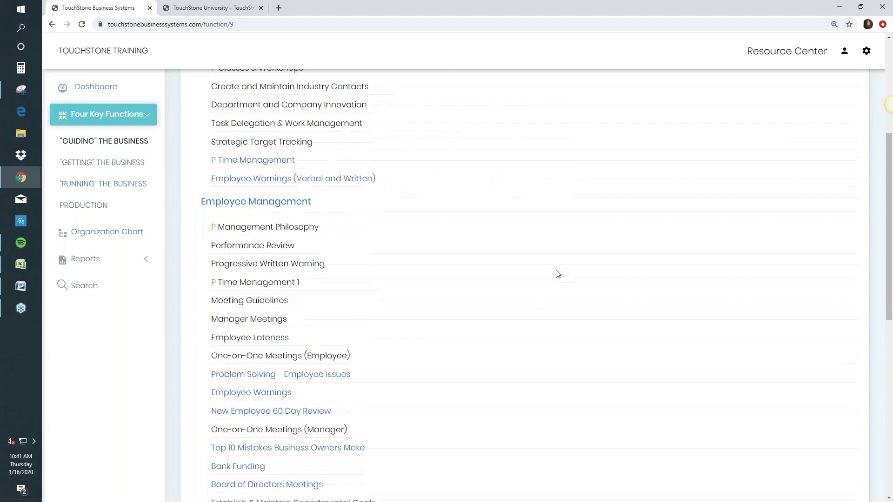
{"action": "scroll", "coordinate": [557, 273], "scroll_direction": "down", "scroll_amount": 1}
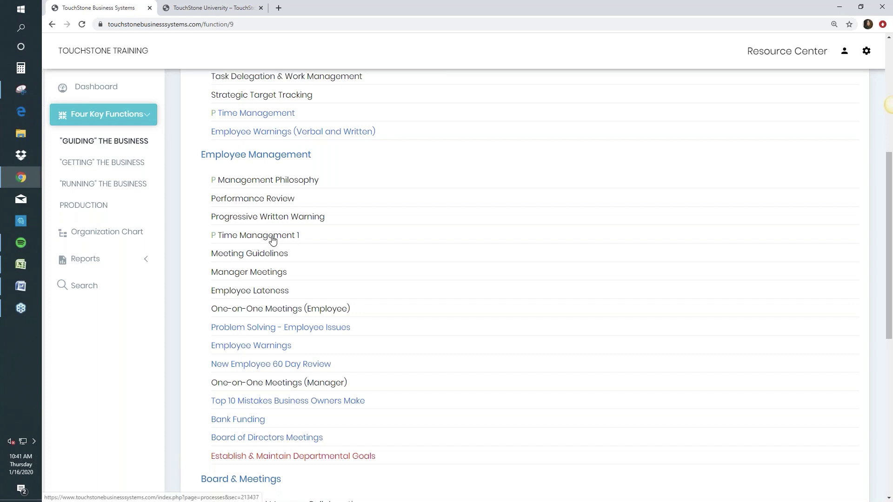
{"action": "scroll", "coordinate": [503, 301], "scroll_direction": "down", "scroll_amount": 1}
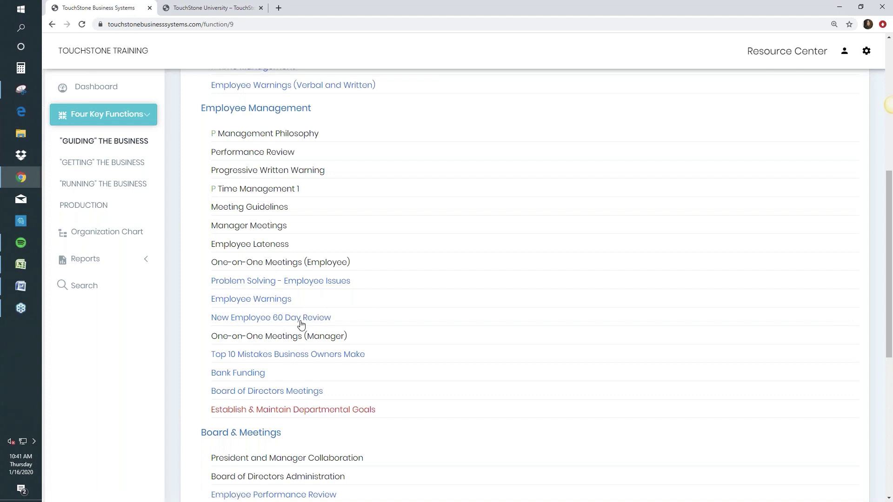
{"action": "scroll", "coordinate": [460, 338], "scroll_direction": "down", "scroll_amount": 1}
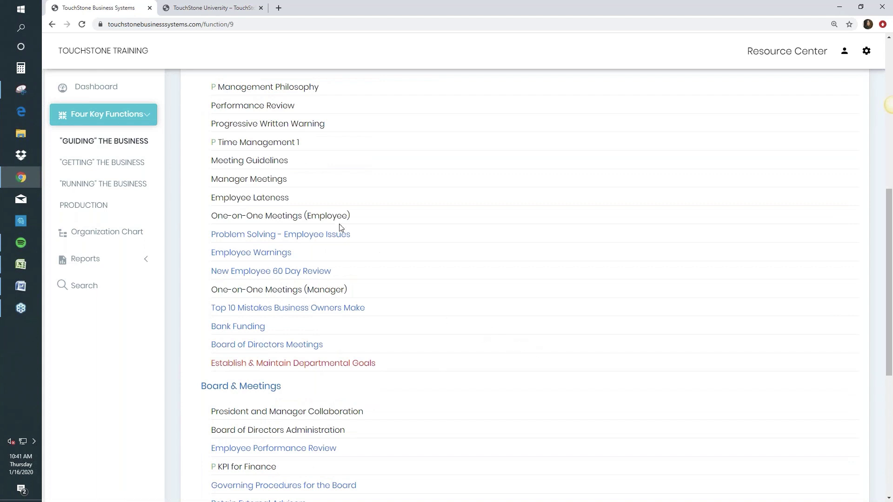
{"action": "scroll", "coordinate": [455, 321], "scroll_direction": "down", "scroll_amount": 1}
{"action": "scroll", "coordinate": [456, 322], "scroll_direction": "down", "scroll_amount": 1}
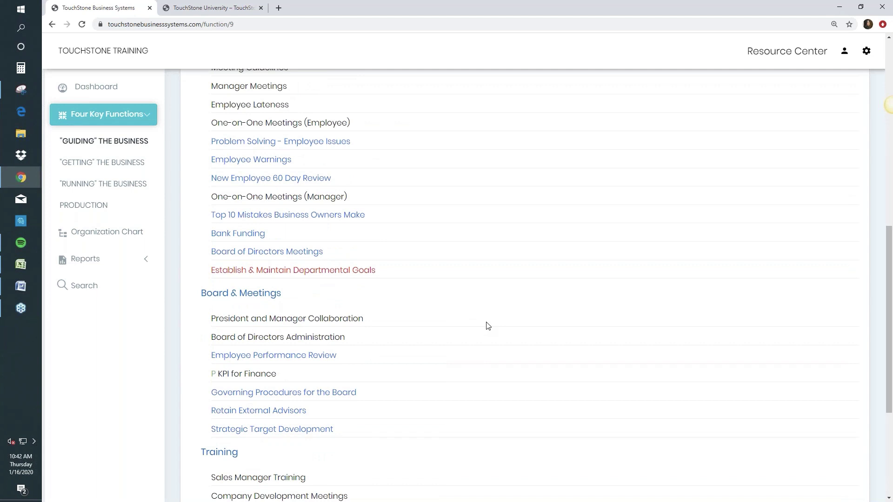
{"action": "scroll", "coordinate": [488, 325], "scroll_direction": "up", "scroll_amount": 7}
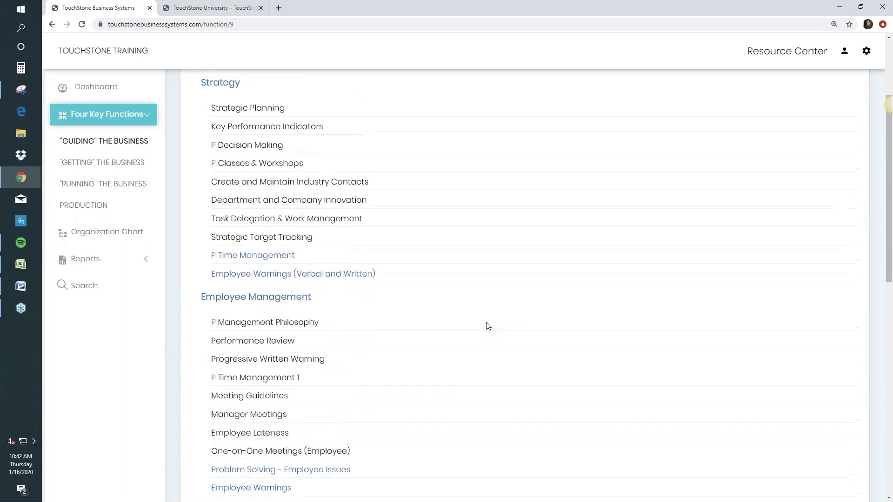
Review the processes listed in the sub functions of "RUNNING" The Business, from Finance through Information Technology.
{"action": "scroll", "coordinate": [487, 326], "scroll_direction": "up", "scroll_amount": 3}
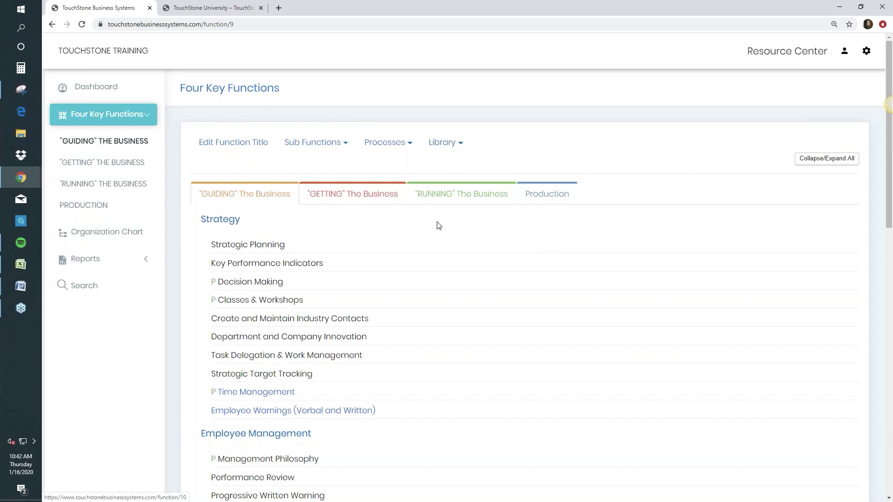
{"action": "left_click", "coordinate": [458, 201]}
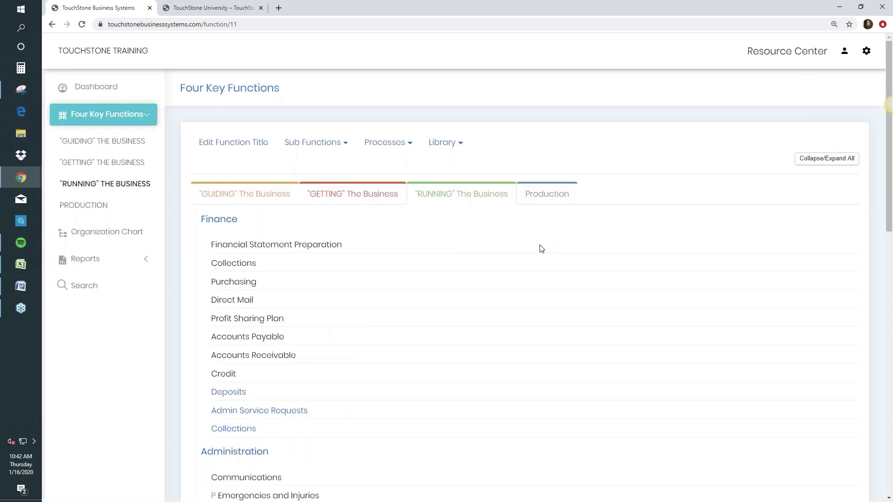
{"action": "scroll", "coordinate": [540, 249], "scroll_direction": "down", "scroll_amount": 1}
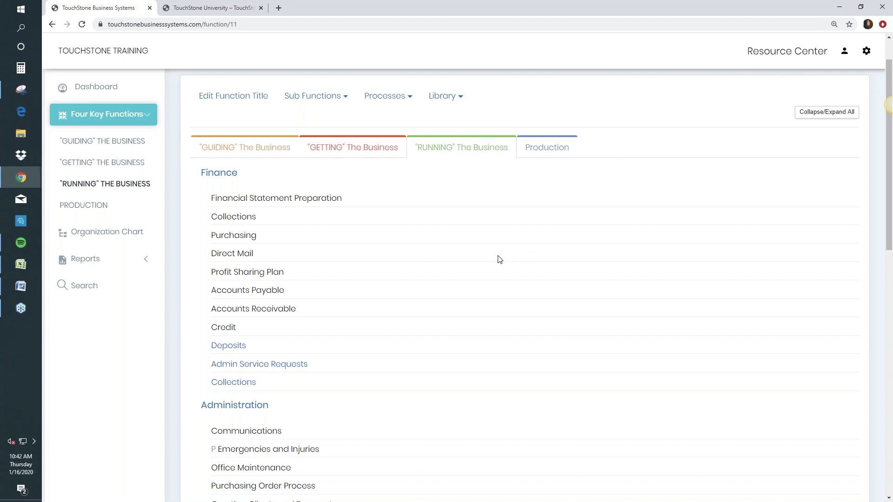
{"action": "scroll", "coordinate": [499, 259], "scroll_direction": "down", "scroll_amount": 4}
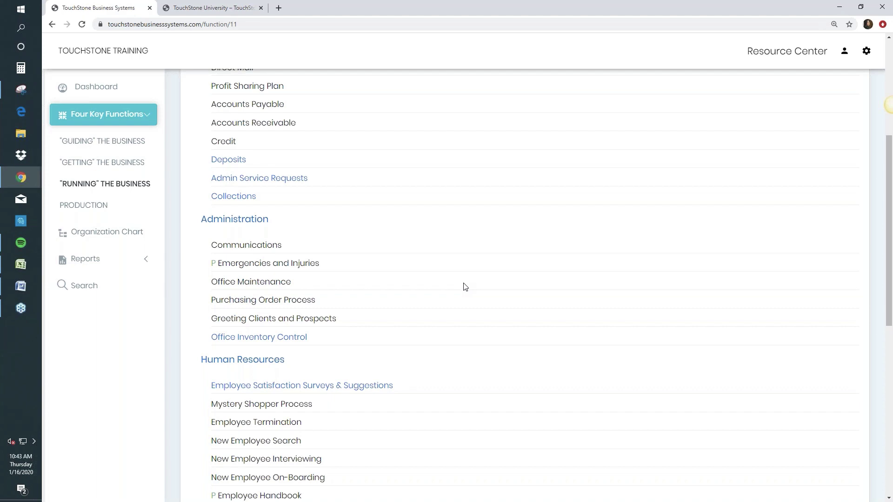
{"action": "scroll", "coordinate": [491, 292], "scroll_direction": "down", "scroll_amount": 2}
{"action": "scroll", "coordinate": [491, 292], "scroll_direction": "down", "scroll_amount": 1}
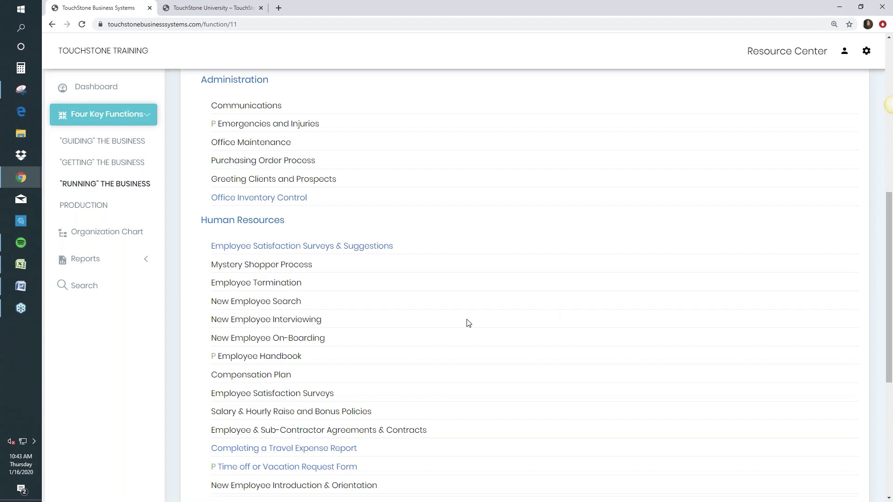
{"action": "scroll", "coordinate": [568, 333], "scroll_direction": "down", "scroll_amount": 1}
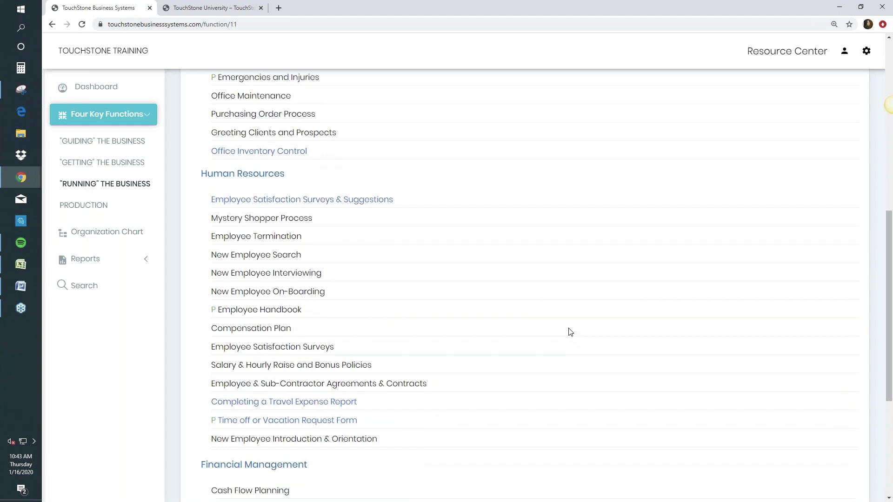
{"action": "scroll", "coordinate": [570, 327], "scroll_direction": "down", "scroll_amount": 2}
{"action": "scroll", "coordinate": [570, 327], "scroll_direction": "down", "scroll_amount": 1}
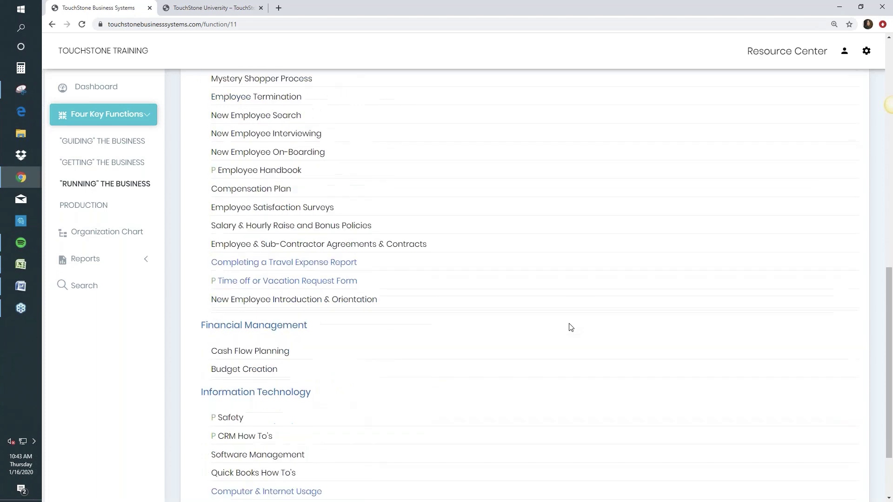
{"action": "scroll", "coordinate": [583, 366], "scroll_direction": "up", "scroll_amount": 5}
{"action": "scroll", "coordinate": [583, 366], "scroll_direction": "up", "scroll_amount": 7}
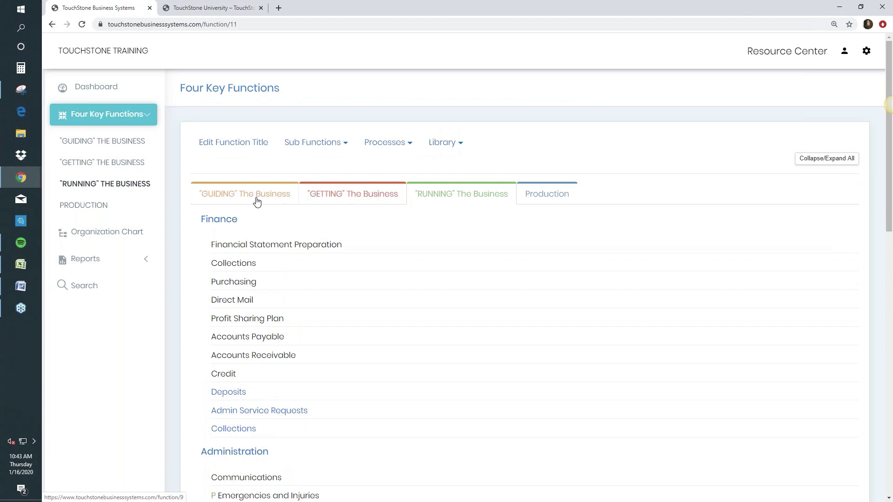
Review the processes in the Production function, including Production Management, Service and Client Service.
{"action": "left_click", "coordinate": [550, 201]}
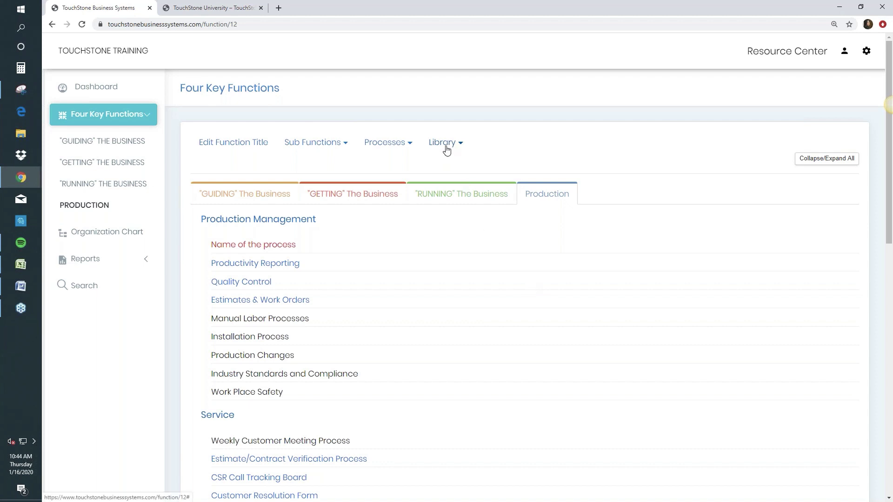
{"action": "scroll", "coordinate": [482, 263], "scroll_direction": "down", "scroll_amount": 1}
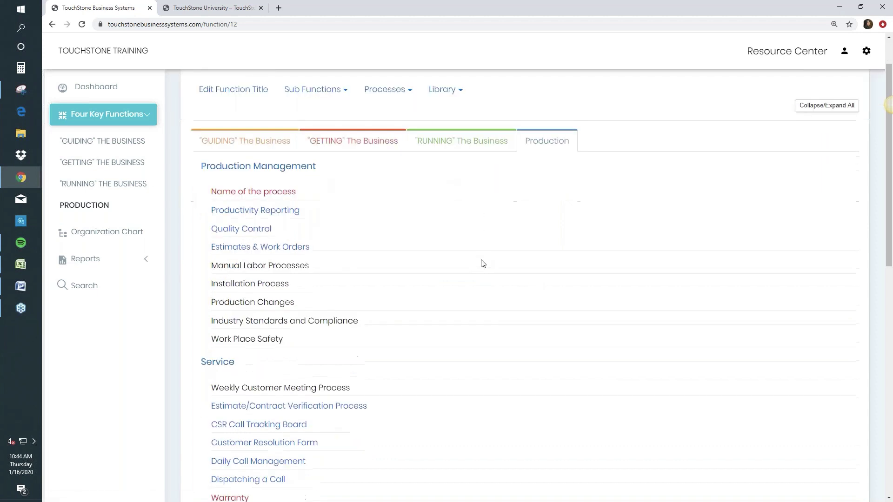
{"action": "scroll", "coordinate": [482, 263], "scroll_direction": "down", "scroll_amount": 5}
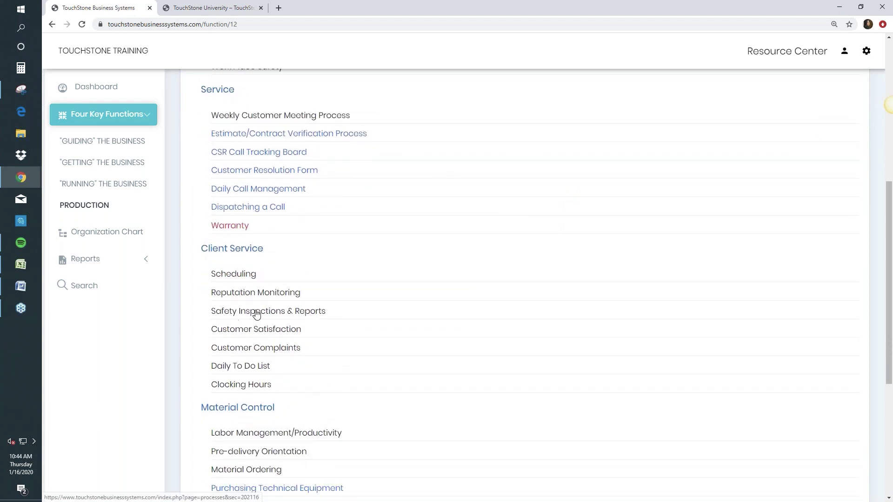
{"action": "scroll", "coordinate": [579, 363], "scroll_direction": "up", "scroll_amount": 3}
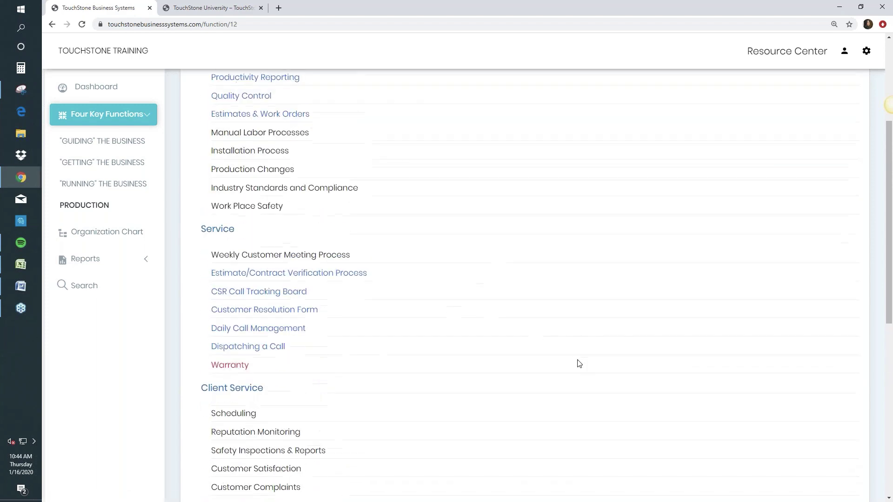
{"action": "scroll", "coordinate": [579, 363], "scroll_direction": "up", "scroll_amount": 4}
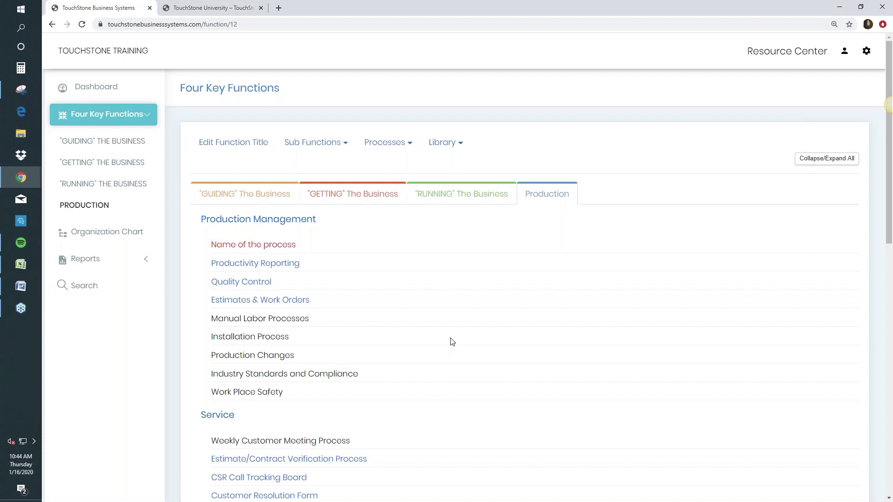
{"action": "scroll", "coordinate": [451, 342], "scroll_direction": "down", "scroll_amount": 2}
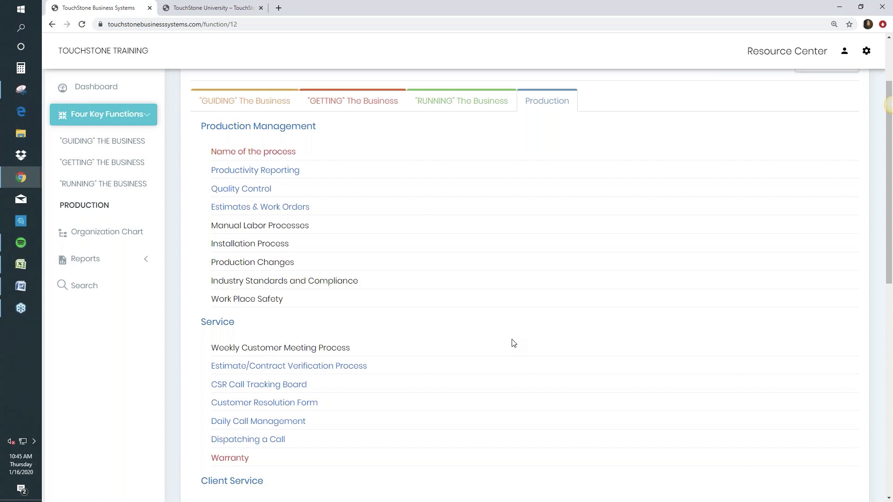
{"action": "scroll", "coordinate": [513, 343], "scroll_direction": "down", "scroll_amount": 2}
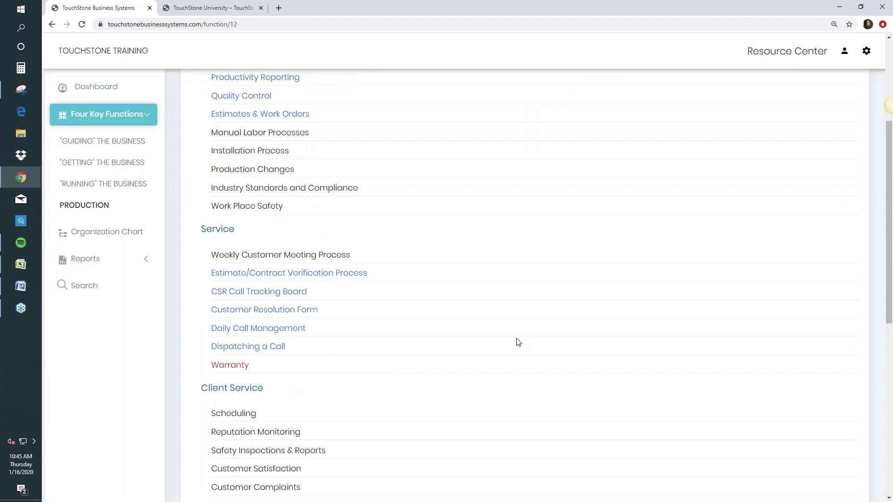
Open the Customer Complaints process under Client Service and copy its objective text, leaving the objective unedited.
{"action": "scroll", "coordinate": [518, 342], "scroll_direction": "down", "scroll_amount": 3}
{"action": "left_click", "coordinate": [291, 353]}
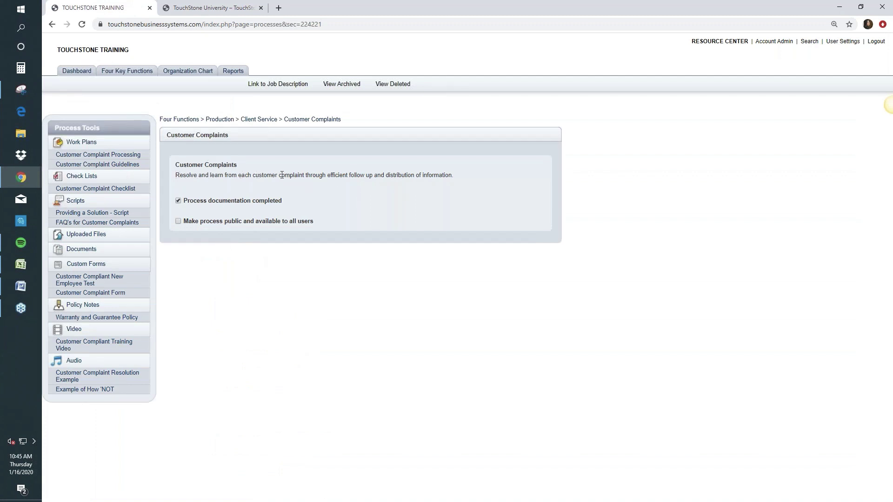
{"action": "left_click", "coordinate": [334, 174]}
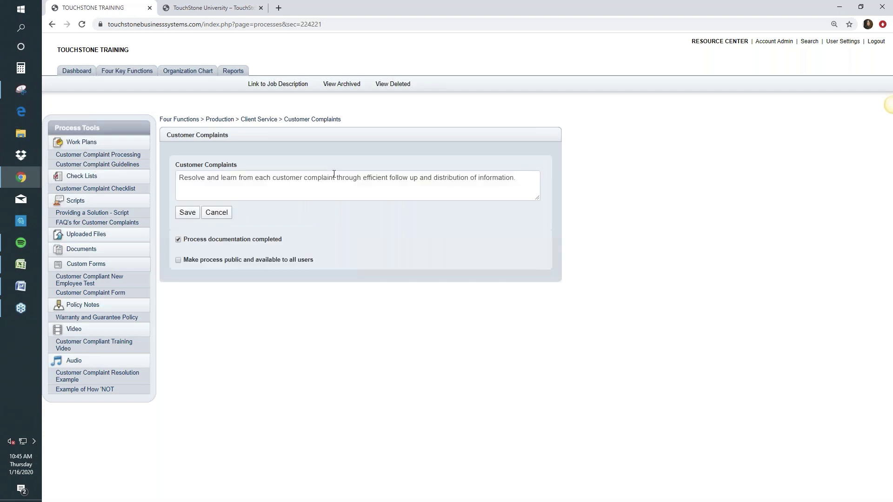
{"action": "left_click_drag", "start_coordinate": [179, 176], "coordinate": [530, 183]}
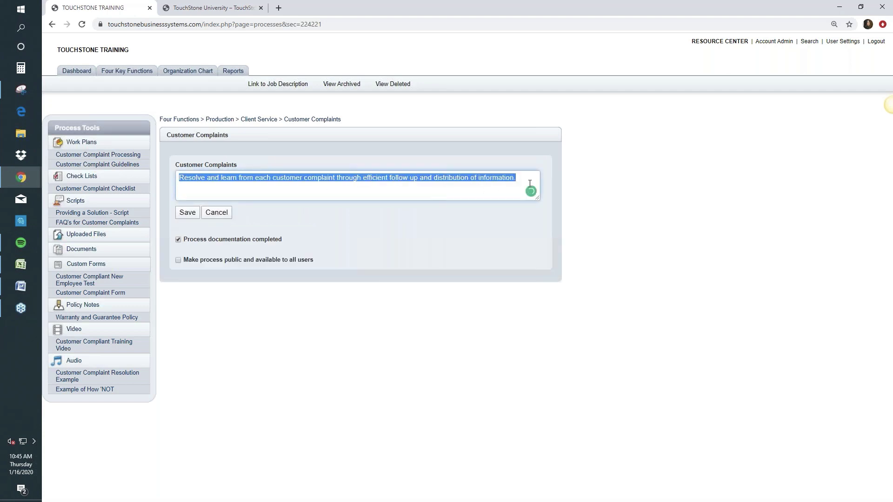
{"action": "right_click", "coordinate": [485, 179]}
{"action": "left_click", "coordinate": [515, 211]}
{"action": "left_click", "coordinate": [216, 214]}
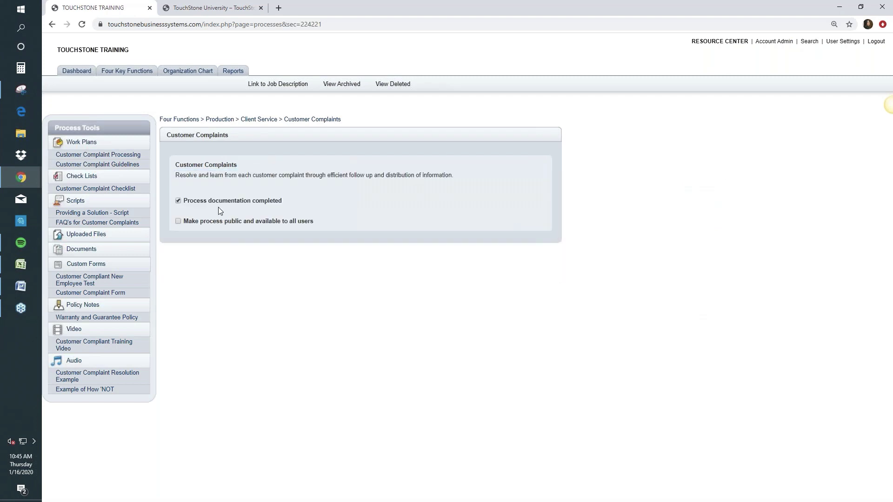
Replace the title of the Customer Complaints process with the copied objective text and save it.
{"action": "left_click", "coordinate": [226, 162]}
{"action": "left_click_drag", "start_coordinate": [262, 167], "coordinate": [188, 167]}
{"action": "right_click", "coordinate": [233, 169]}
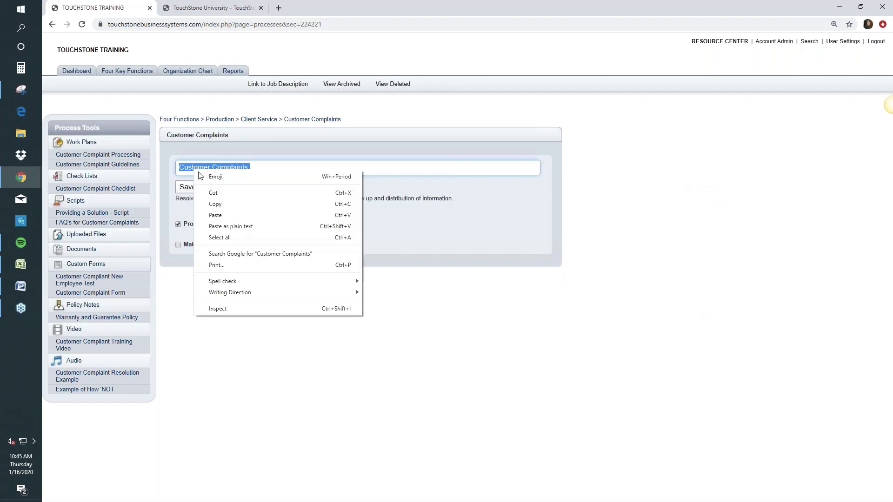
{"action": "left_click", "coordinate": [260, 215]}
{"action": "key", "text": "Return"}
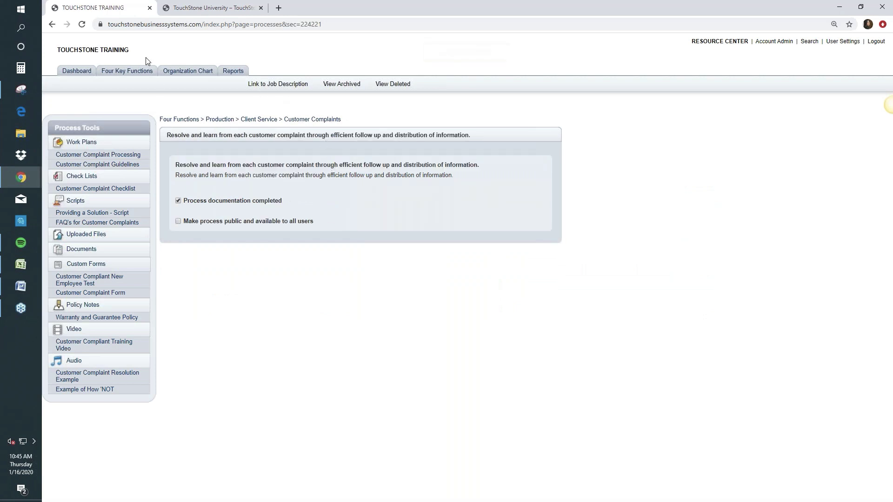
Return to the Production function and look through its sub functions from Production Management to Warehouse.
{"action": "left_click", "coordinate": [52, 24]}
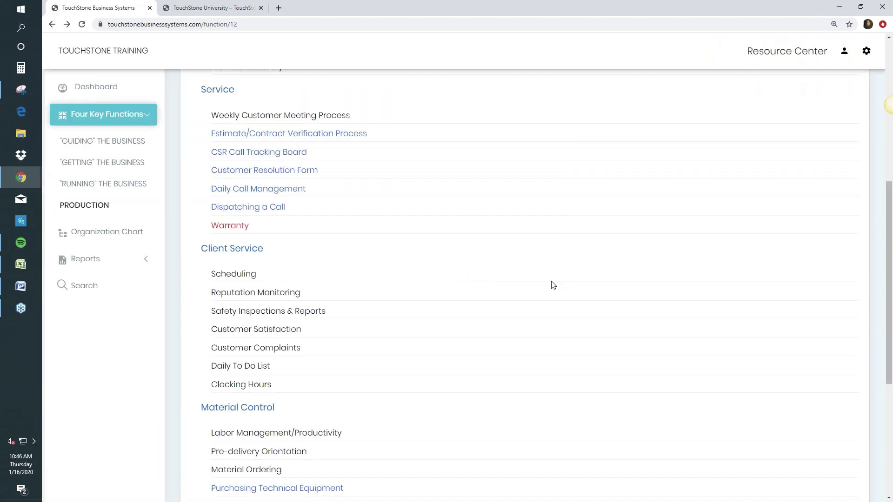
{"action": "scroll", "coordinate": [552, 285], "scroll_direction": "down", "scroll_amount": 3}
{"action": "scroll", "coordinate": [552, 285], "scroll_direction": "up", "scroll_amount": 4}
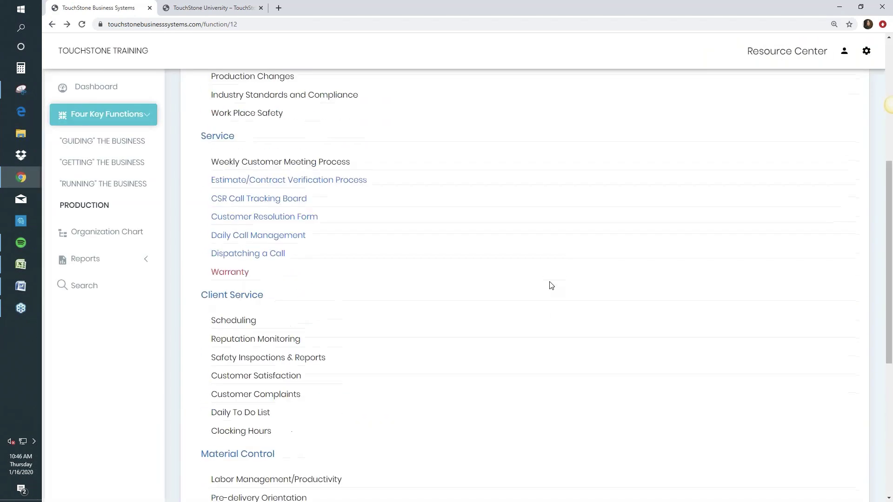
{"action": "scroll", "coordinate": [551, 285], "scroll_direction": "up", "scroll_amount": 4}
{"action": "scroll", "coordinate": [550, 285], "scroll_direction": "down", "scroll_amount": 9}
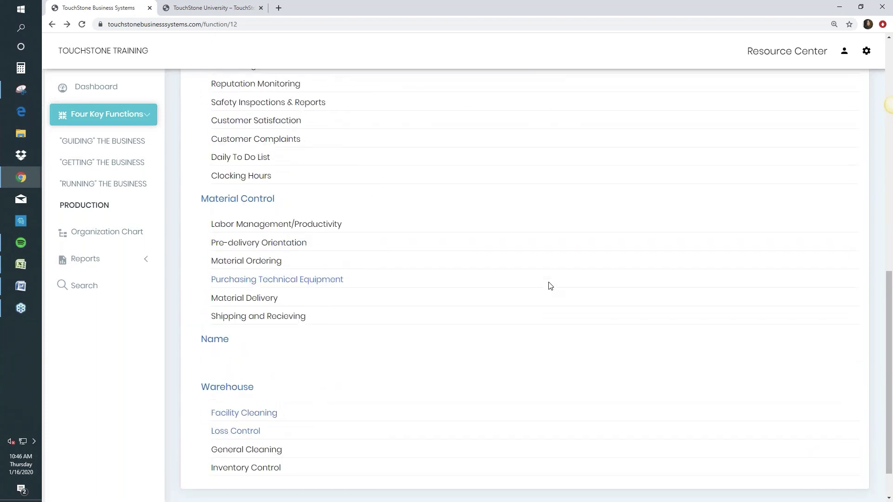
{"action": "scroll", "coordinate": [550, 286], "scroll_direction": "up", "scroll_amount": 2}
{"action": "scroll", "coordinate": [550, 286], "scroll_direction": "up", "scroll_amount": 2}
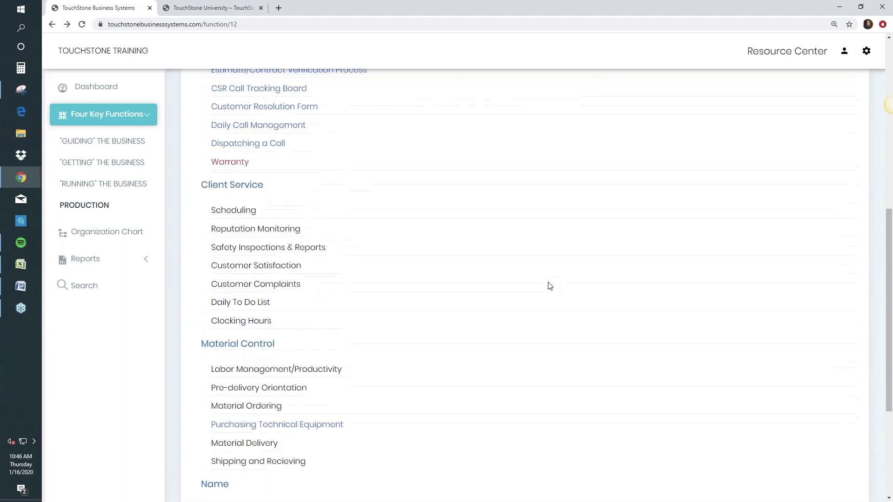
{"action": "scroll", "coordinate": [550, 286], "scroll_direction": "up", "scroll_amount": 4}
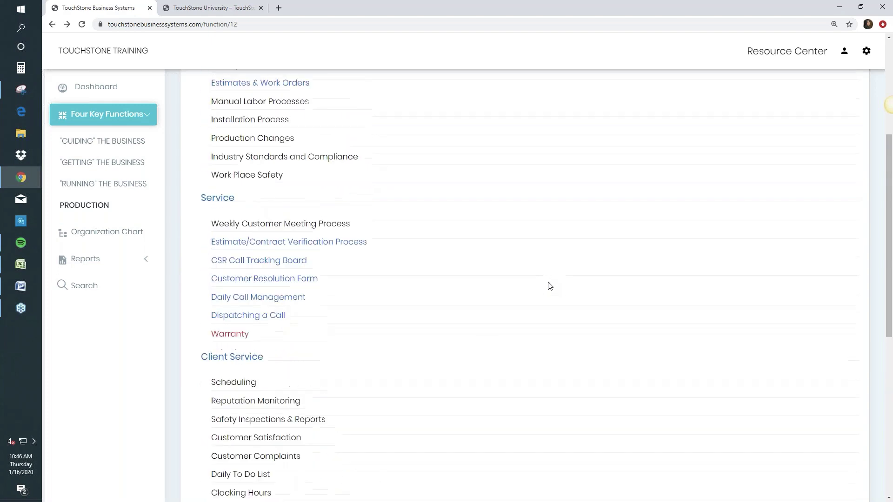
{"action": "scroll", "coordinate": [549, 286], "scroll_direction": "up", "scroll_amount": 4}
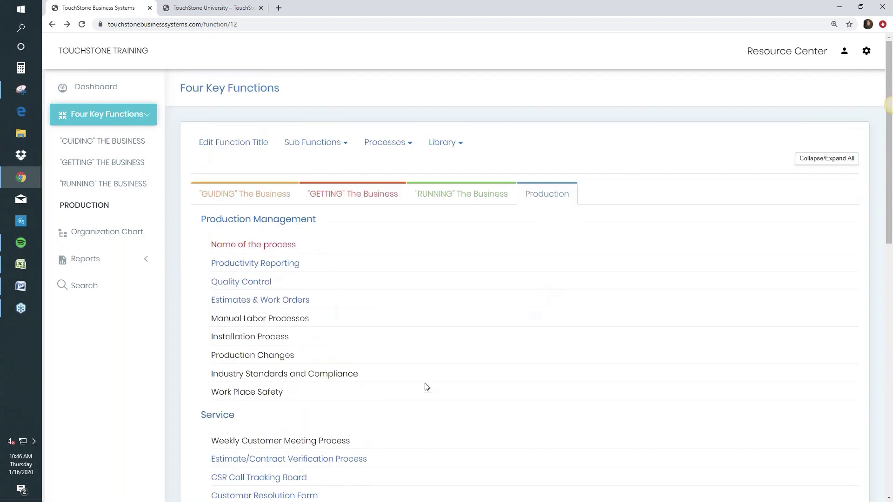
Open Installation Process under Production Management, paste the copied Customer Complaints objective as its objective, and save it.
{"action": "left_click", "coordinate": [294, 344]}
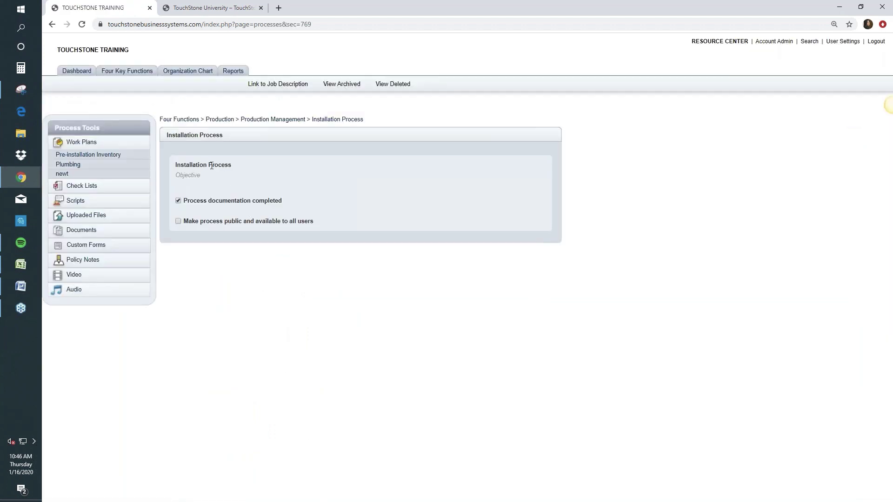
{"action": "left_click", "coordinate": [197, 164]}
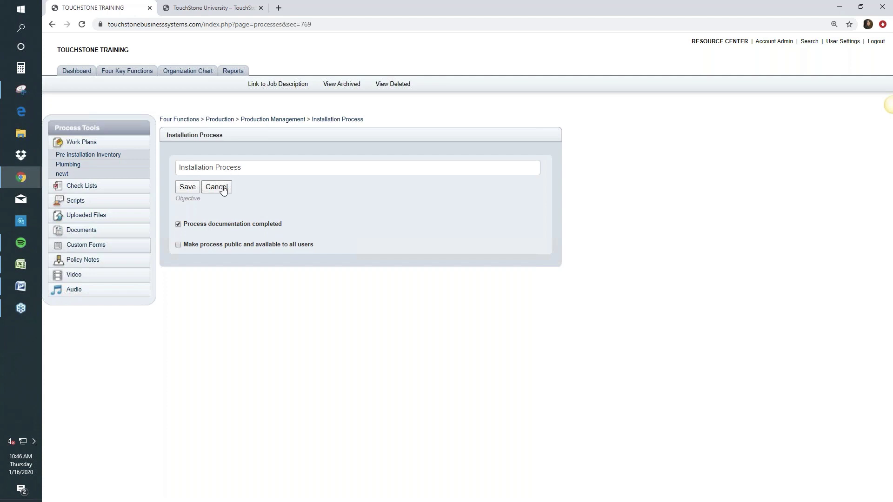
{"action": "left_click", "coordinate": [224, 188]}
{"action": "left_click", "coordinate": [188, 174]}
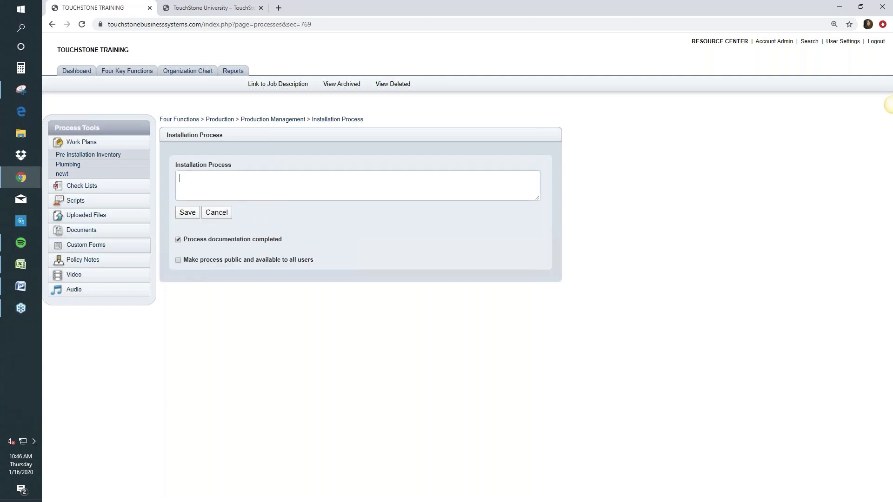
{"action": "right_click", "coordinate": [180, 175]}
{"action": "left_click", "coordinate": [215, 240]}
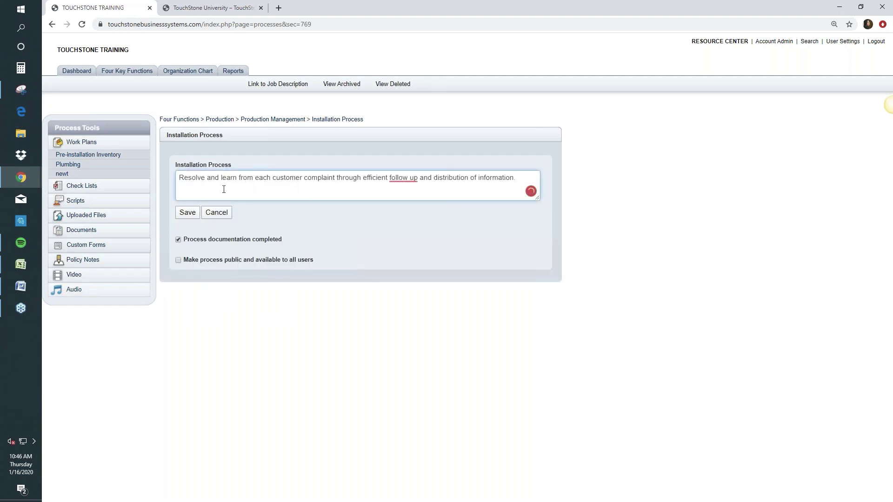
{"action": "left_click", "coordinate": [189, 214]}
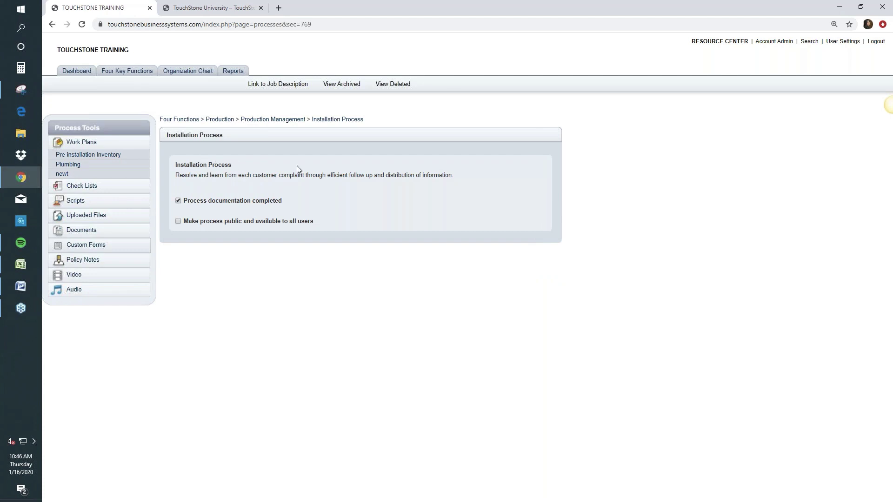
Open the Accounts Payable process under Finance in "RUNNING" The Business and view its Check Deposits work plan.
{"action": "left_click", "coordinate": [293, 123]}
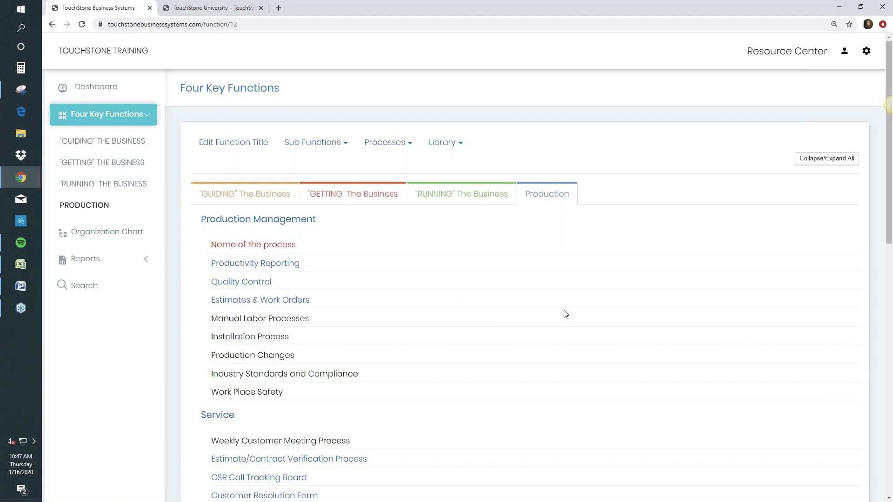
{"action": "left_click", "coordinate": [476, 197]}
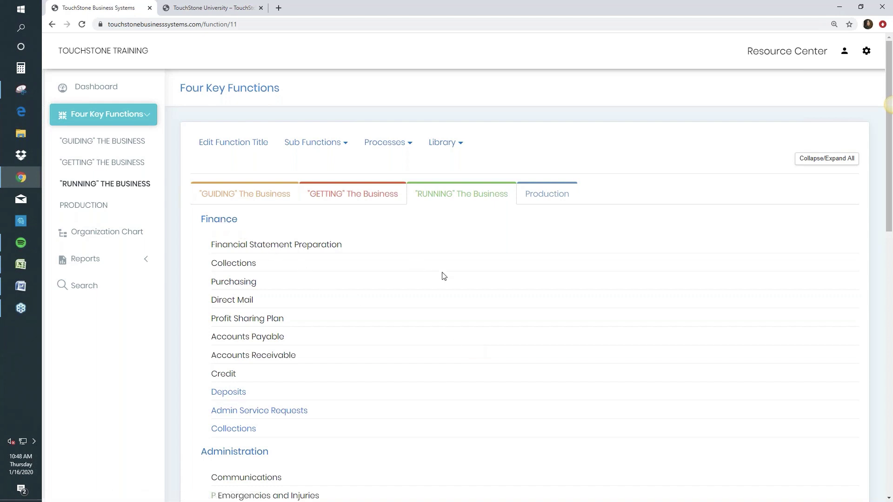
{"action": "scroll", "coordinate": [451, 281], "scroll_direction": "down", "scroll_amount": 1}
{"action": "scroll", "coordinate": [451, 281], "scroll_direction": "down", "scroll_amount": 1}
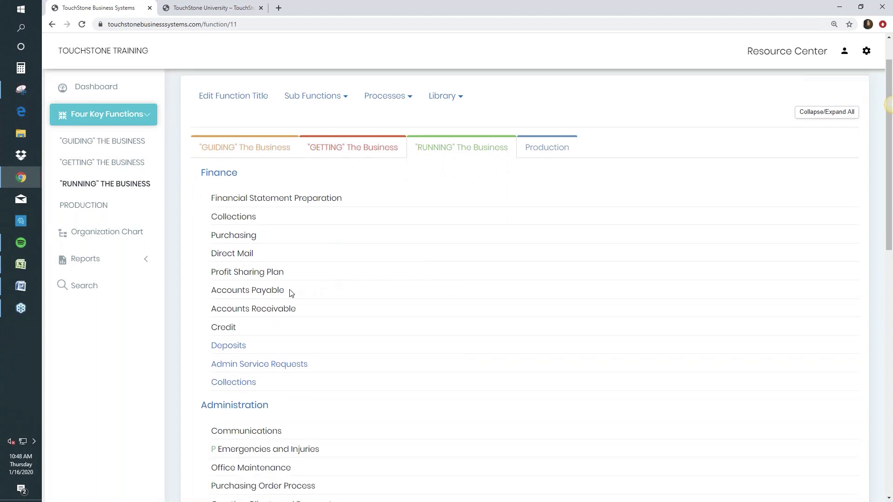
{"action": "left_click", "coordinate": [270, 291]}
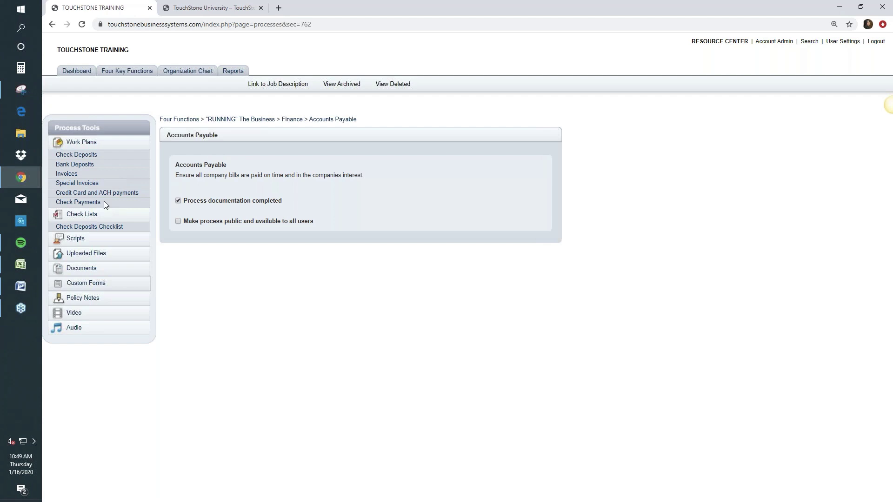
{"action": "left_click", "coordinate": [91, 157]}
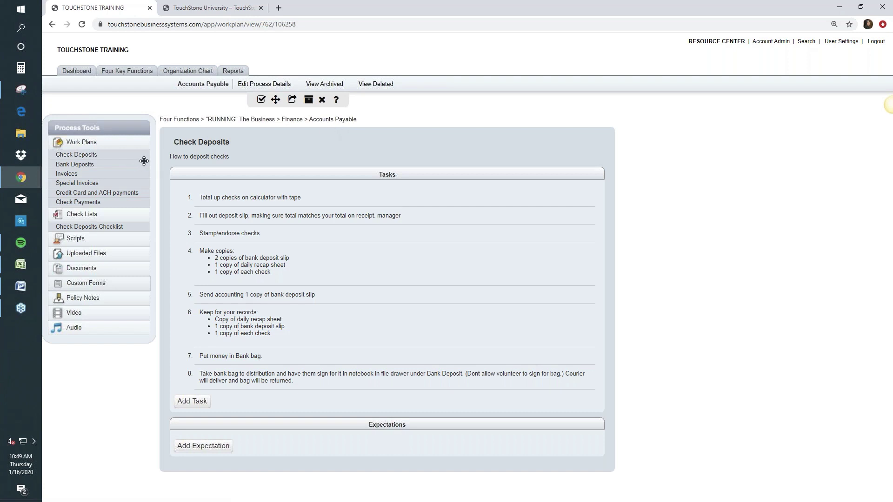
Return to the Finance function's process list and open New Employee On-Boarding under Human Resources to see its process tools.
{"action": "left_click", "coordinate": [292, 120]}
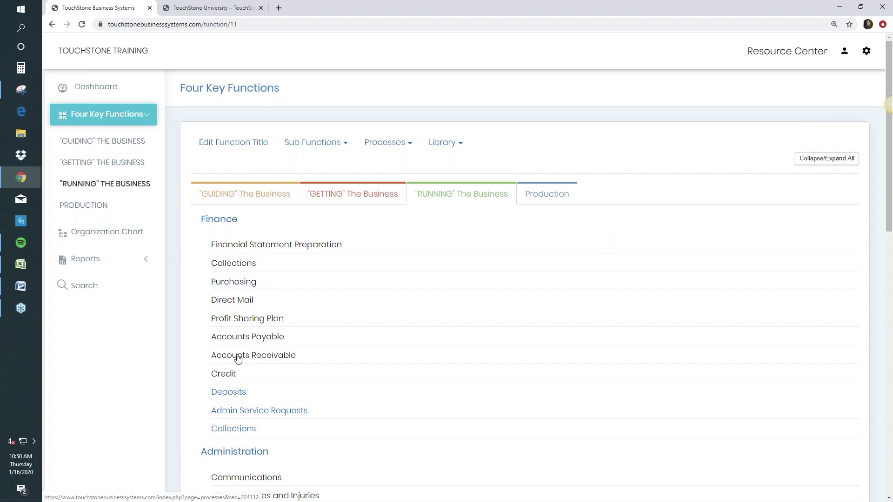
{"action": "scroll", "coordinate": [498, 376], "scroll_direction": "down", "scroll_amount": 4}
{"action": "scroll", "coordinate": [497, 376], "scroll_direction": "down", "scroll_amount": 4}
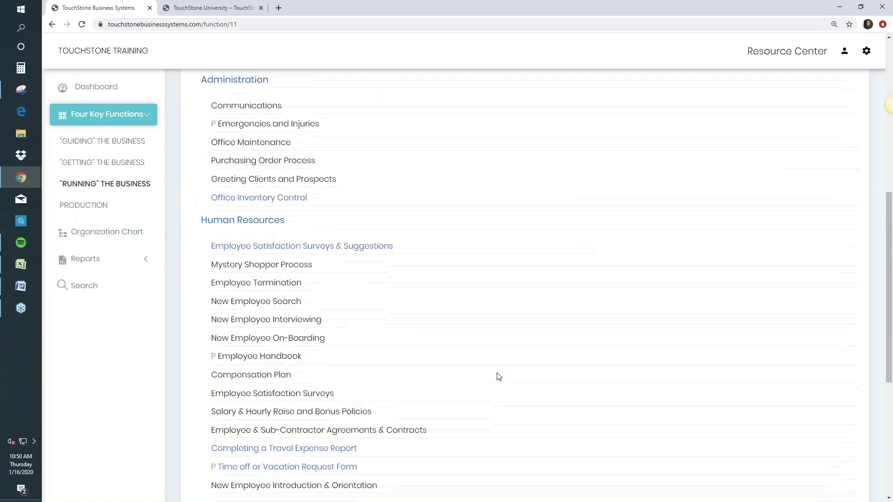
{"action": "scroll", "coordinate": [625, 371], "scroll_direction": "down", "scroll_amount": 3}
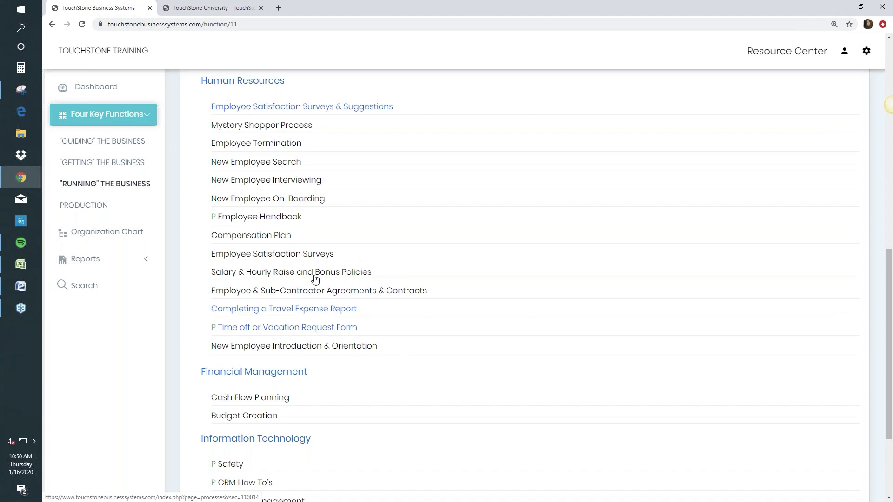
{"action": "left_click", "coordinate": [281, 200]}
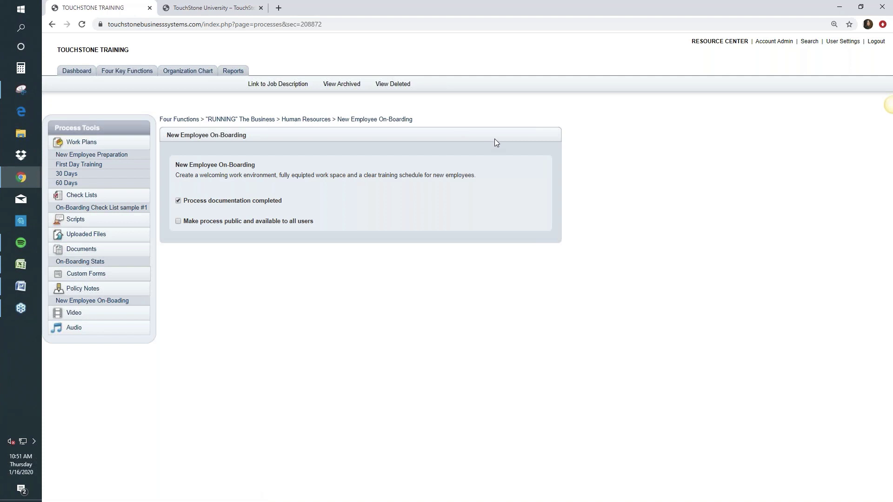
Review the Accounts Payable process under Finance, including its documentation and public options, and return to the "RUNNING" The Business list.
{"action": "left_click", "coordinate": [307, 121]}
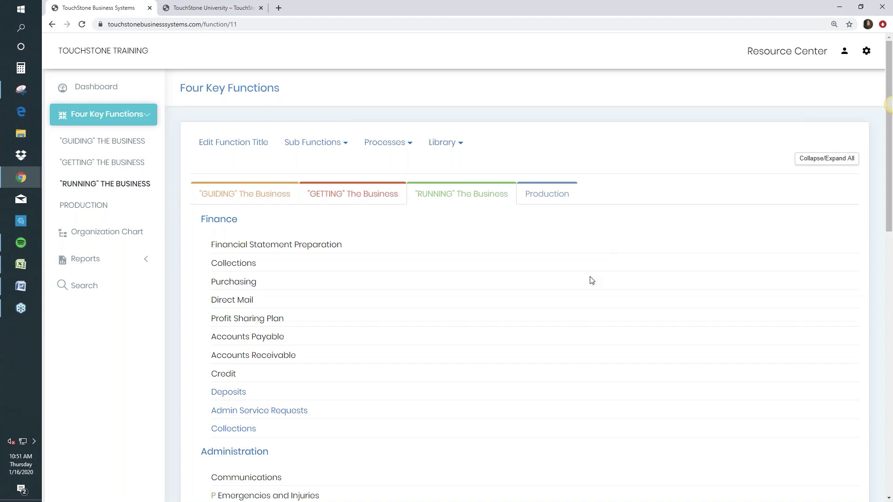
{"action": "left_click", "coordinate": [266, 341]}
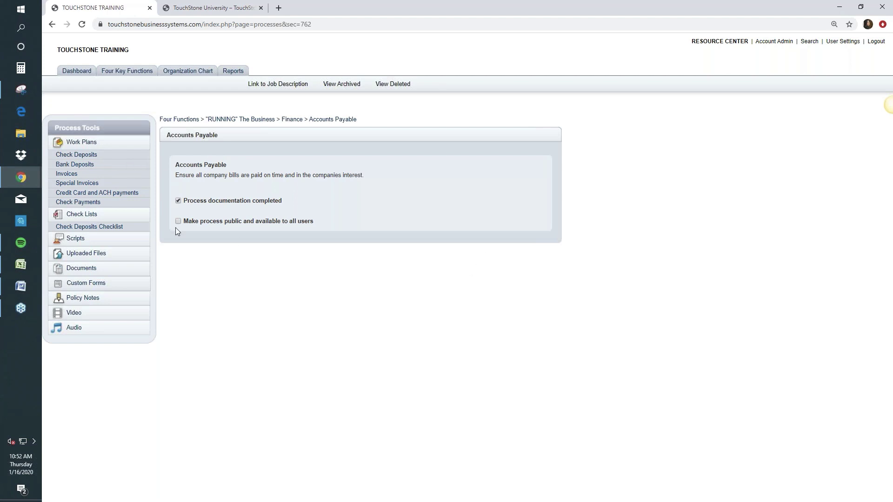
{"action": "left_click", "coordinate": [248, 120]}
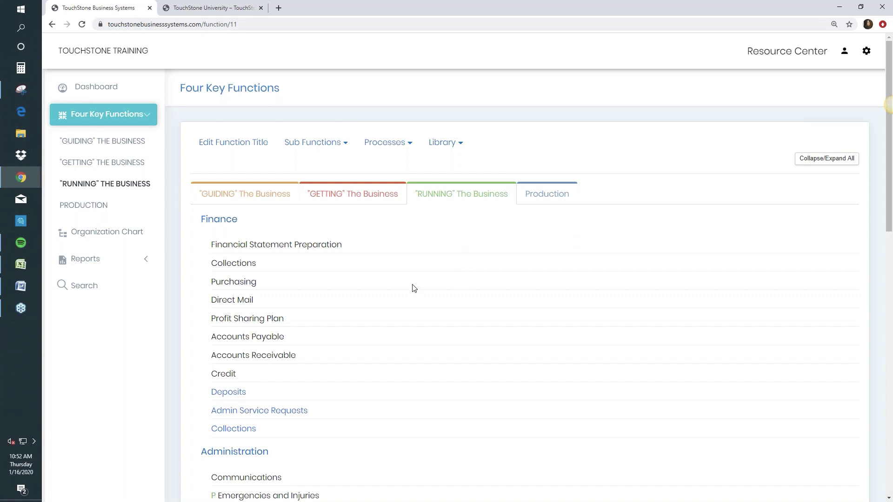
Reopen Accounts Payable and display the tasks of its Check Deposits work plan.
{"action": "scroll", "coordinate": [415, 285], "scroll_direction": "down", "scroll_amount": 1}
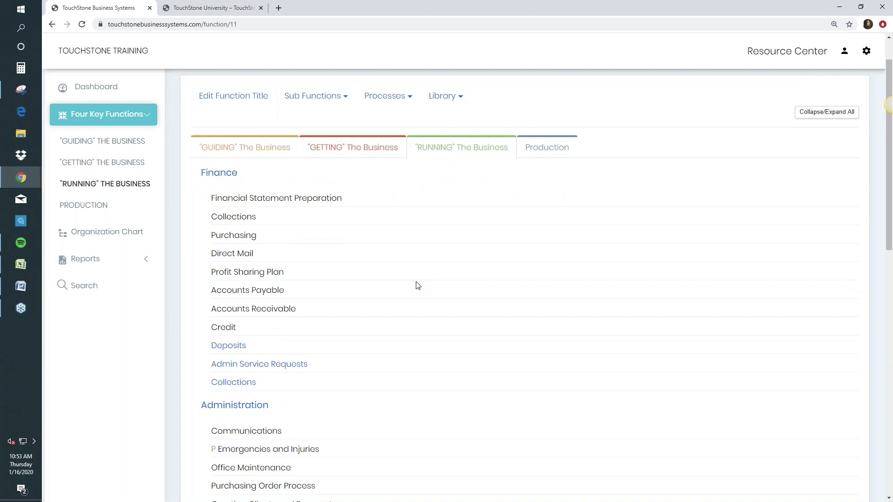
{"action": "left_click", "coordinate": [272, 293]}
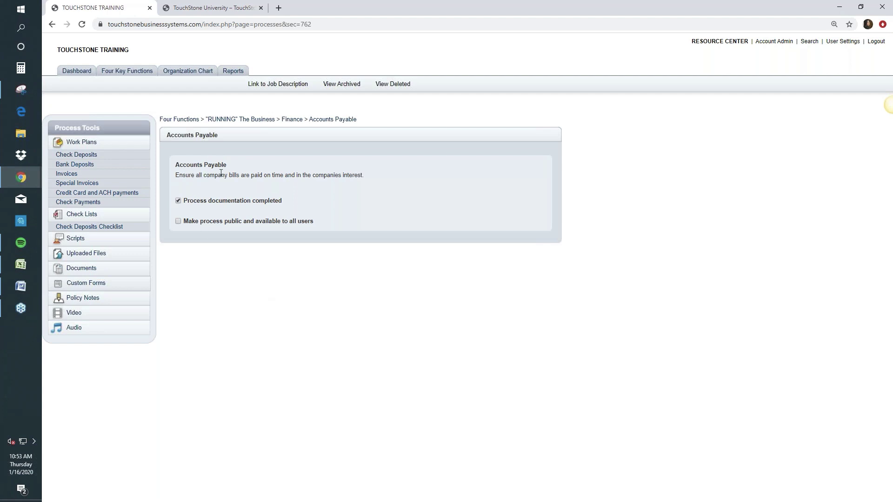
{"action": "left_click", "coordinate": [81, 157]}
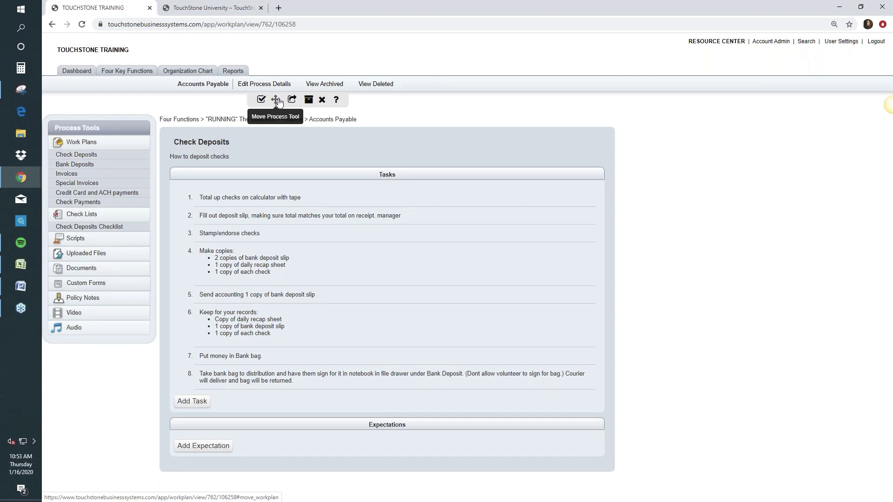
Try out moving the Check Deposits work plan to the Purchasing process under Finance, and close the move dialog without saving.
{"action": "left_click", "coordinate": [276, 100]}
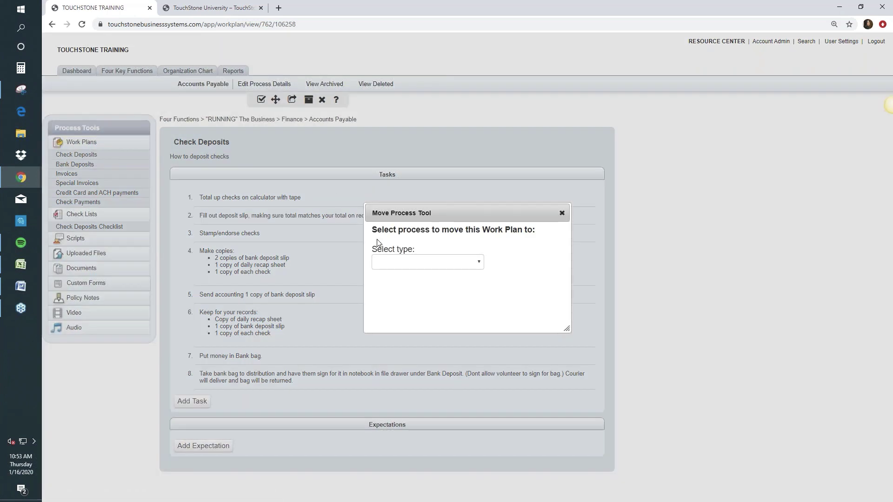
{"action": "left_click", "coordinate": [474, 263]}
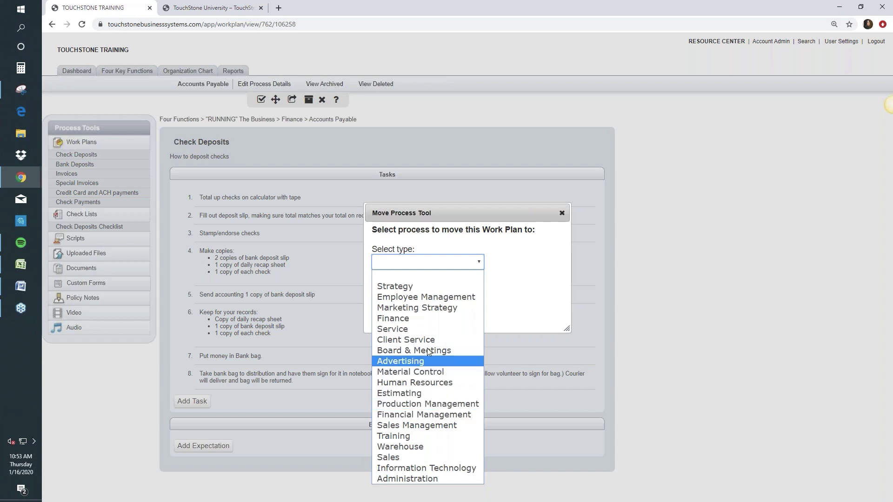
{"action": "left_click", "coordinate": [402, 318]}
{"action": "left_click", "coordinate": [405, 305]}
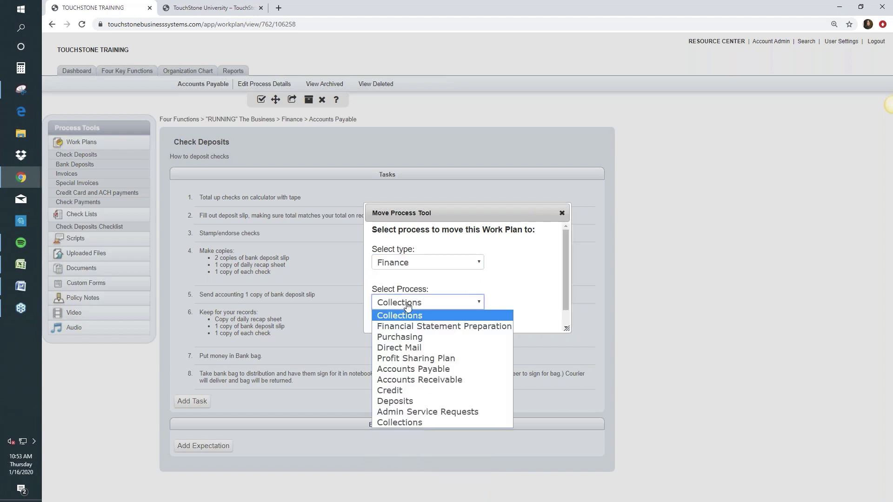
{"action": "left_click", "coordinate": [405, 338]}
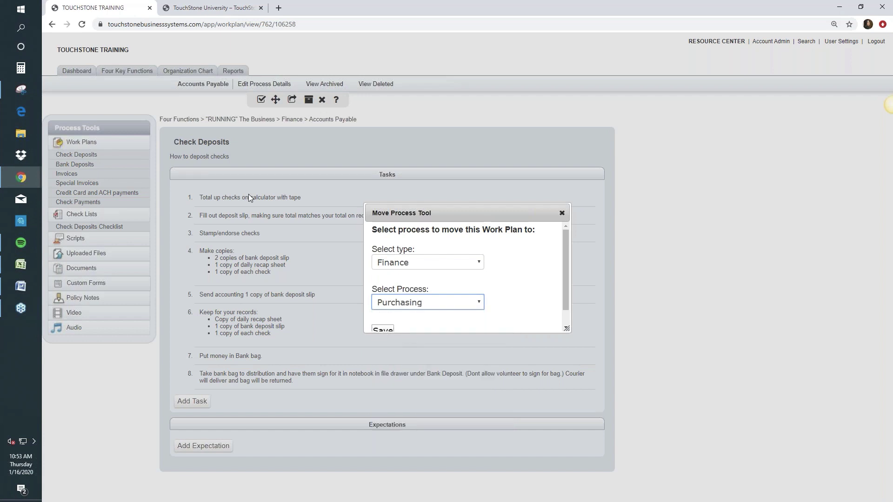
{"action": "left_click", "coordinate": [562, 213]}
Open the Employee Handbook process under Human Resources and view its Sample of Employee Work Rules document.
{"action": "left_click", "coordinate": [294, 120]}
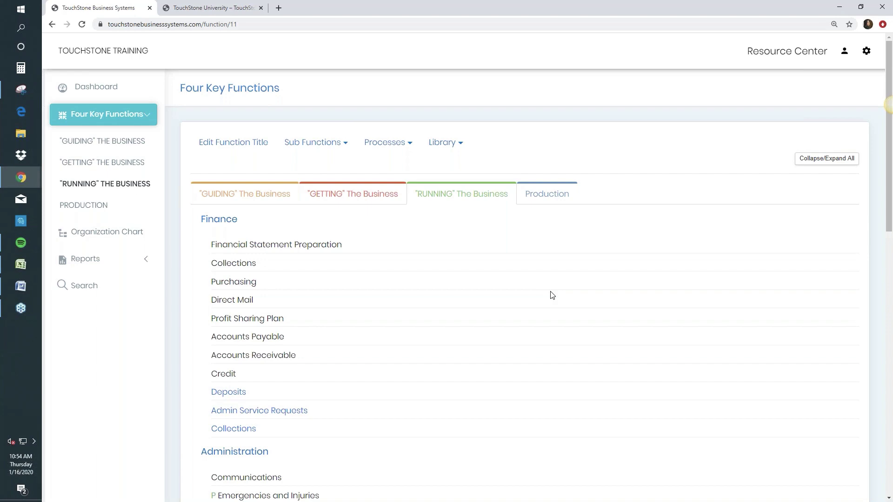
{"action": "scroll", "coordinate": [553, 295], "scroll_direction": "down", "scroll_amount": 4}
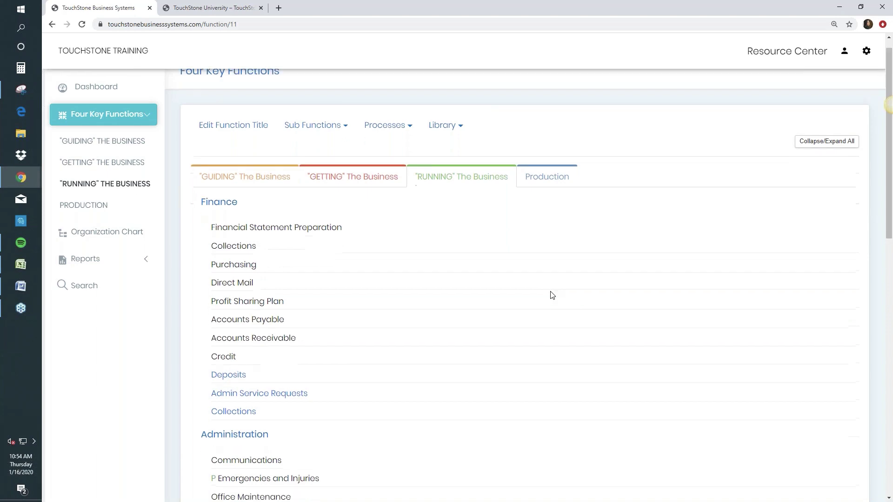
{"action": "scroll", "coordinate": [557, 294], "scroll_direction": "down", "scroll_amount": 5}
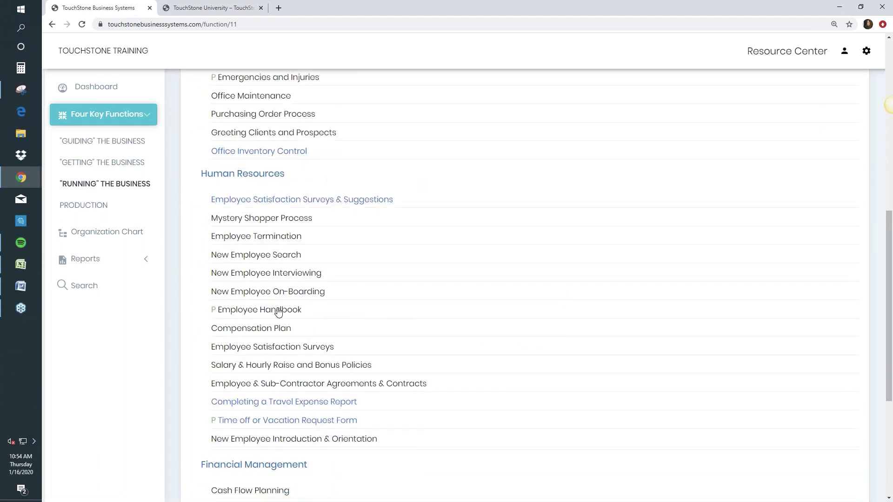
{"action": "left_click_drag", "start_coordinate": [290, 311], "coordinate": [323, 314]}
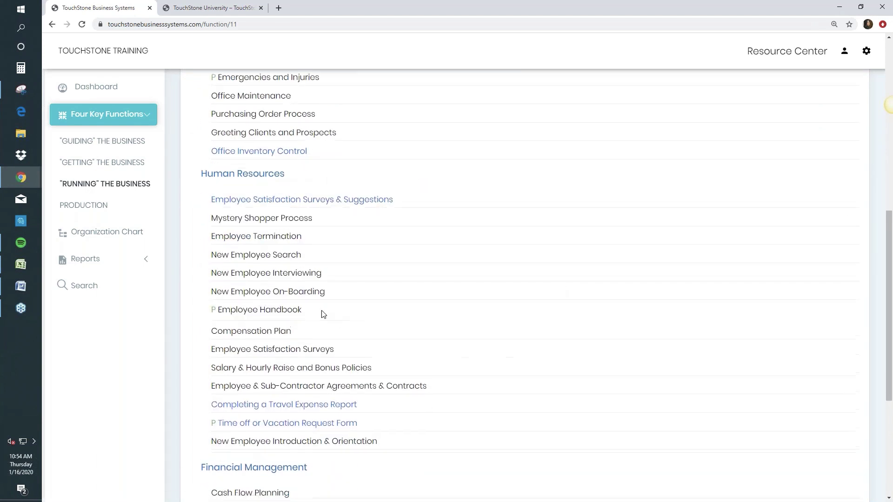
{"action": "left_click", "coordinate": [292, 310]}
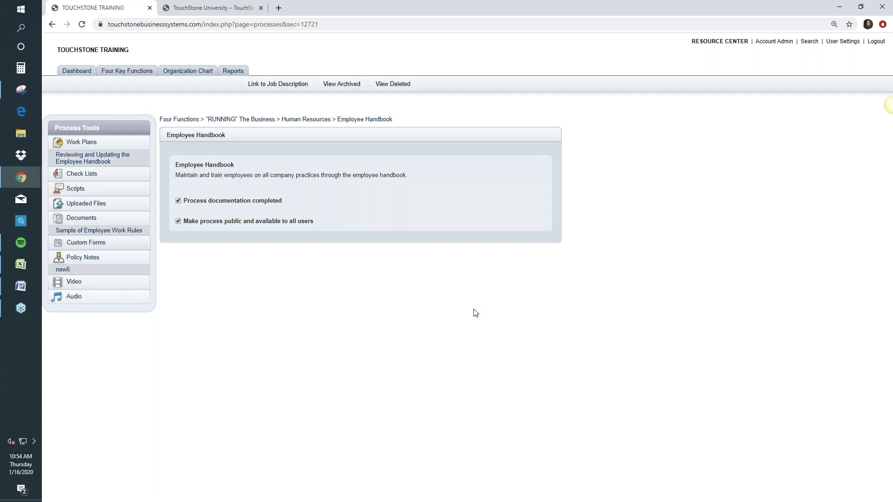
{"action": "left_click", "coordinate": [103, 157]}
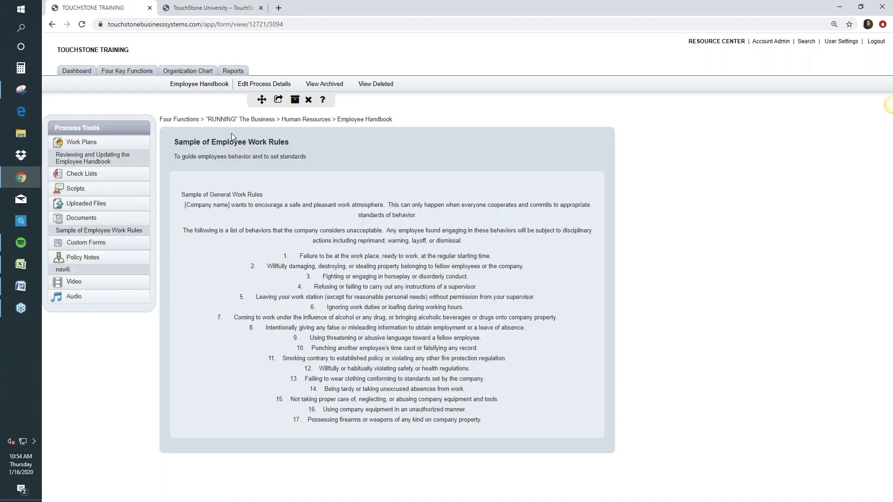
Look at the move options for the Sample of Employee Work Rules document, dismiss them, and return to the "RUNNING" The Business list.
{"action": "left_click", "coordinate": [262, 100]}
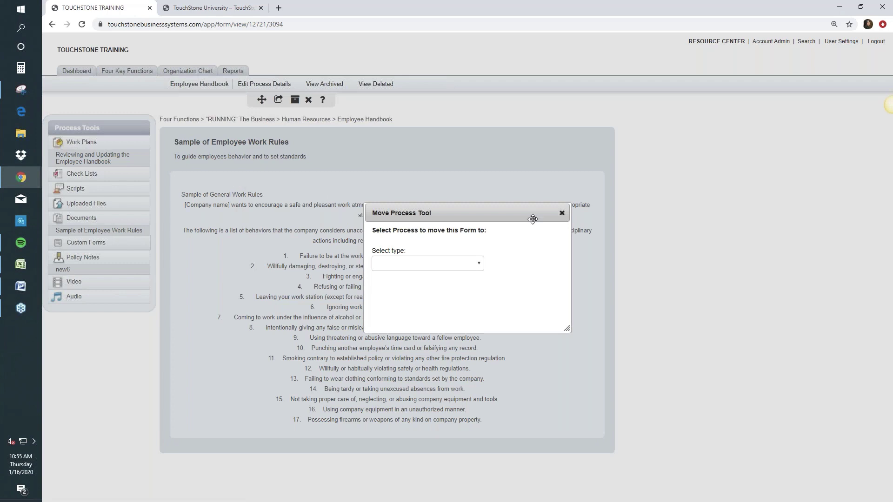
{"action": "left_click", "coordinate": [562, 213]}
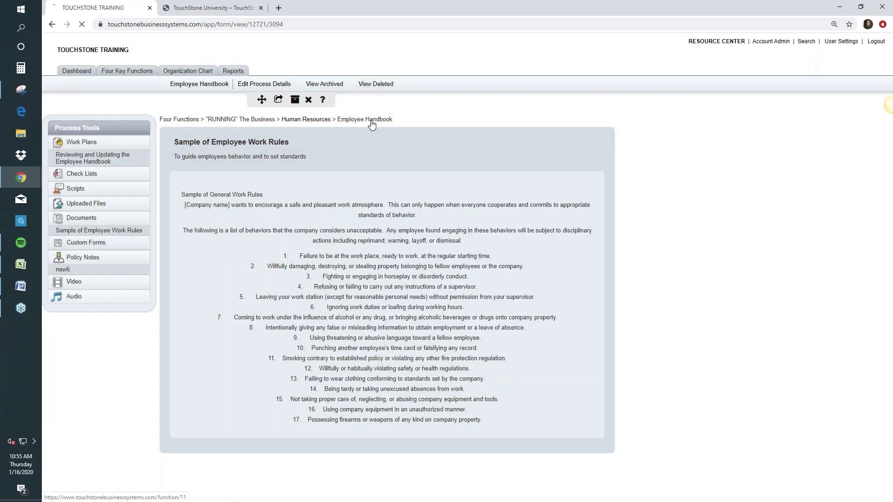
{"action": "left_click", "coordinate": [306, 119]}
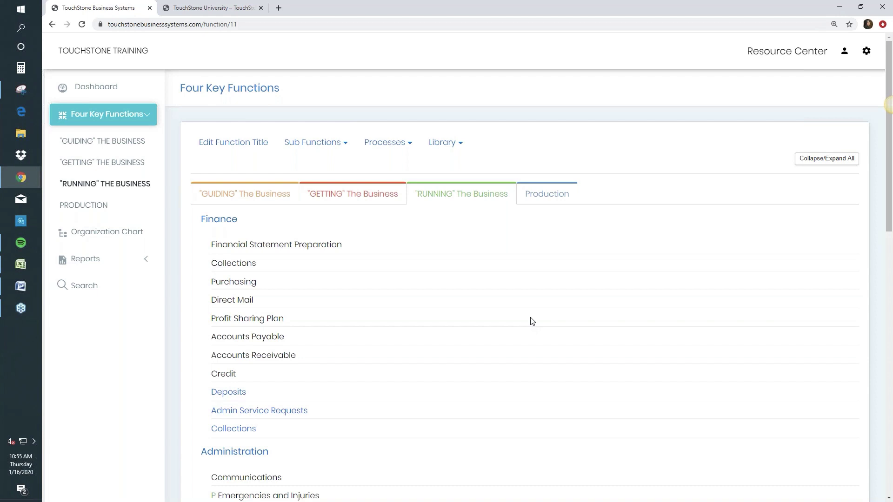
Open Strategic Planning under Strategy in "GUIDING" The Business, rename it "Strategic Planning 1", and save the title.
{"action": "left_click", "coordinate": [99, 144]}
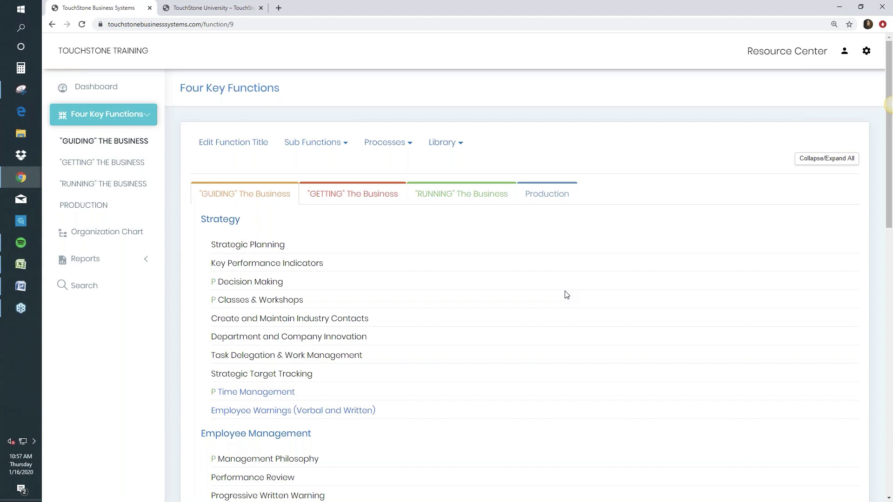
{"action": "left_click", "coordinate": [240, 251]}
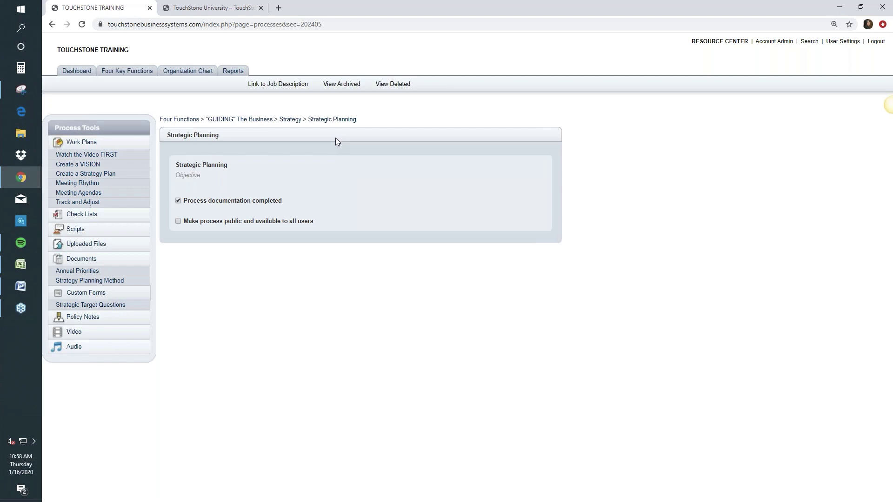
{"action": "left_click", "coordinate": [212, 162]}
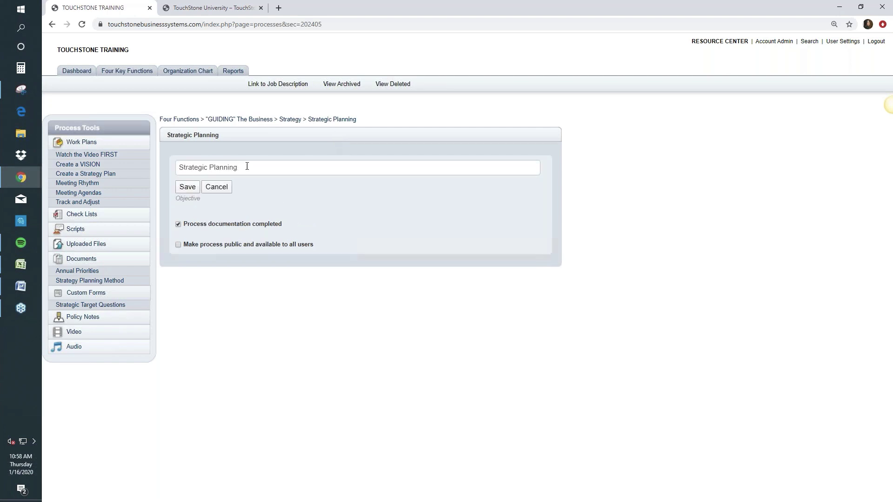
{"action": "type", "text": "1"}
{"action": "left_click", "coordinate": [189, 186]}
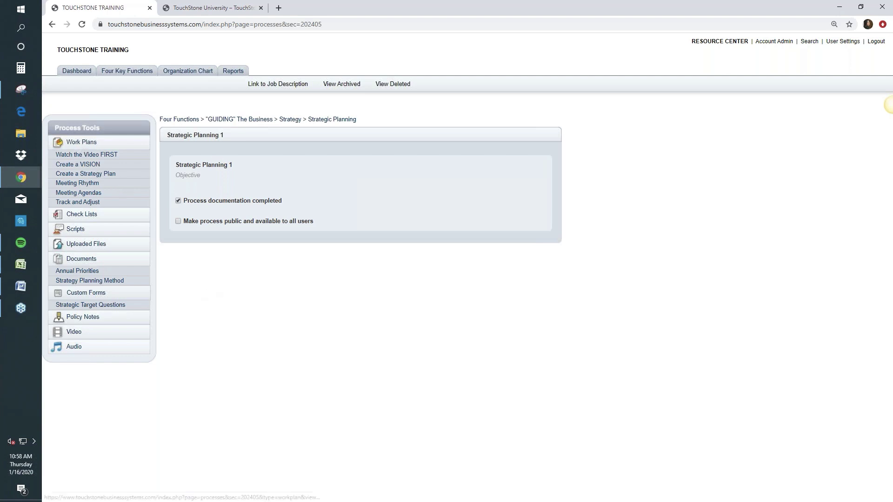
View the Watch the Video FIRST, Create a VISION, and Create a Strategy Plan work plans of the strategic planning process.
{"action": "left_click", "coordinate": [89, 156]}
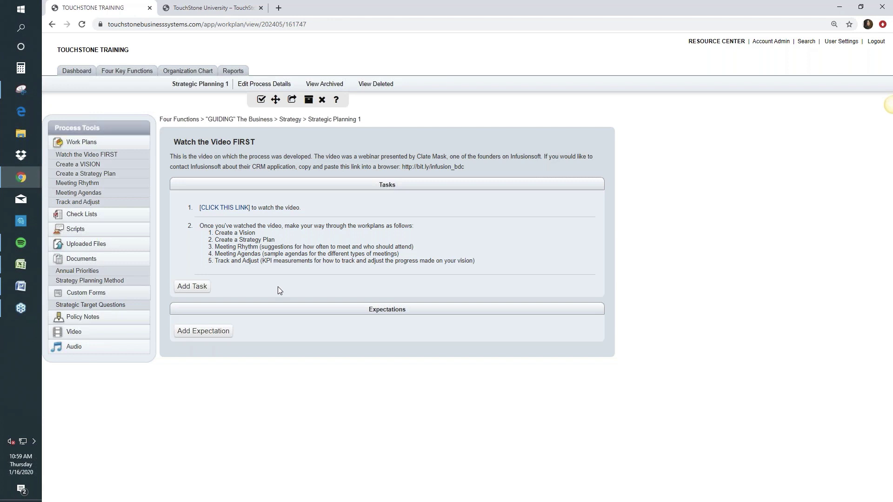
{"action": "left_click", "coordinate": [83, 165]}
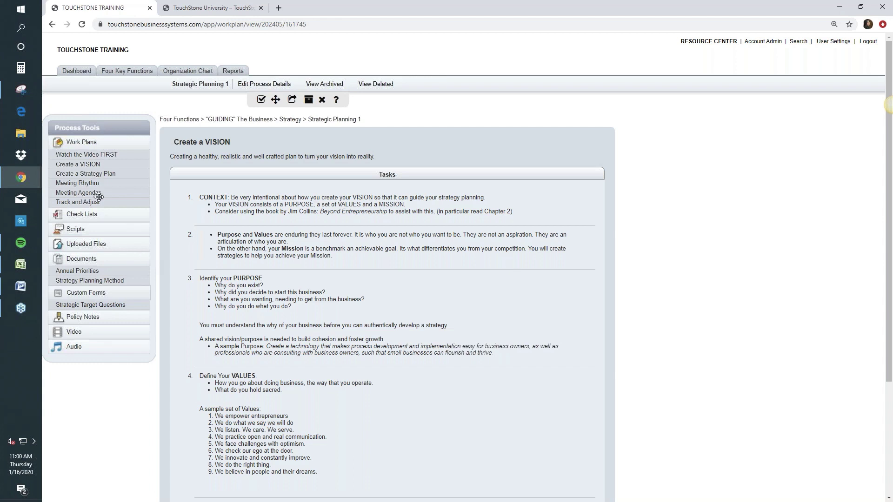
{"action": "left_click", "coordinate": [96, 174]}
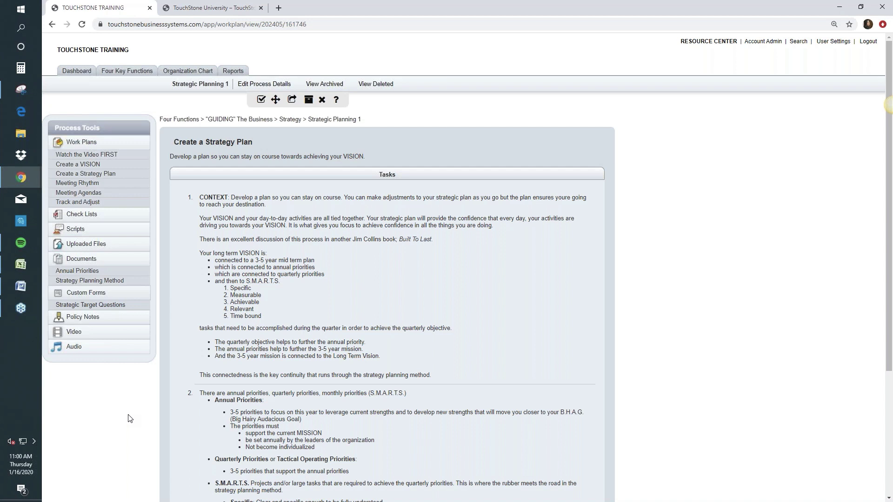
View the Meeting Rhythm work plan and open the Annual Priorities document of the strategic planning process.
{"action": "left_click", "coordinate": [85, 187]}
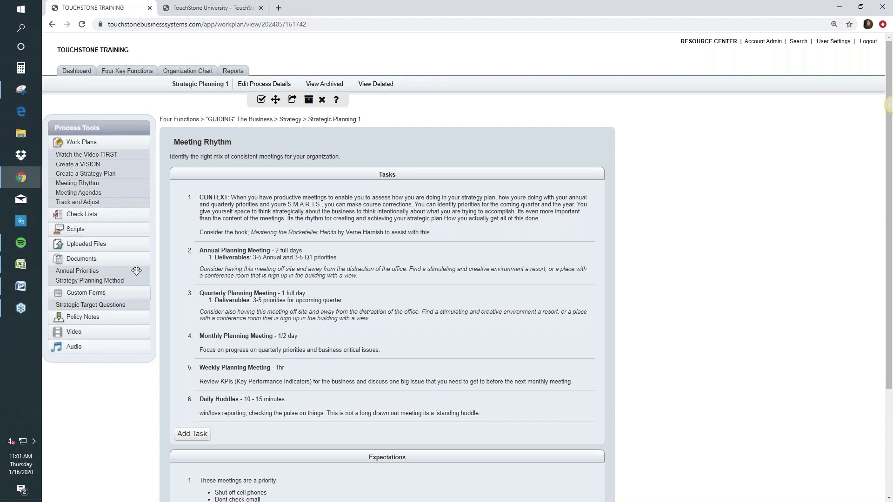
{"action": "left_click", "coordinate": [84, 276]}
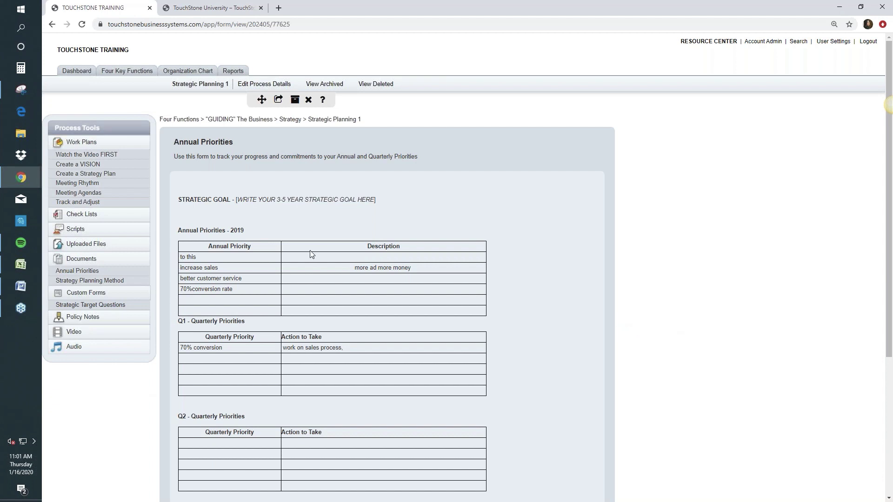
Set the year in the Annual Priorities heading to 2020 and save the document.
{"action": "left_click", "coordinate": [237, 230]}
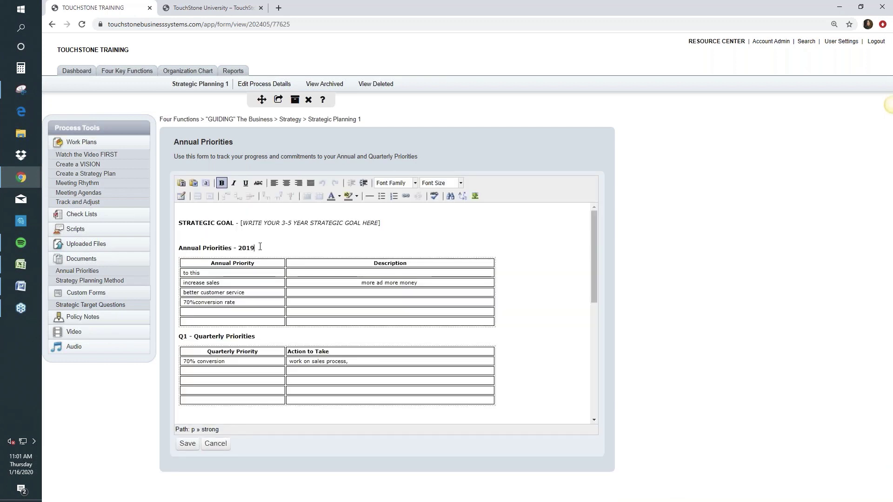
{"action": "left_click", "coordinate": [260, 247]}
{"action": "key", "text": "BackSpace"}
{"action": "key", "text": "BackSpace"}
{"action": "type", "text": "20"}
{"action": "left_click", "coordinate": [188, 444]}
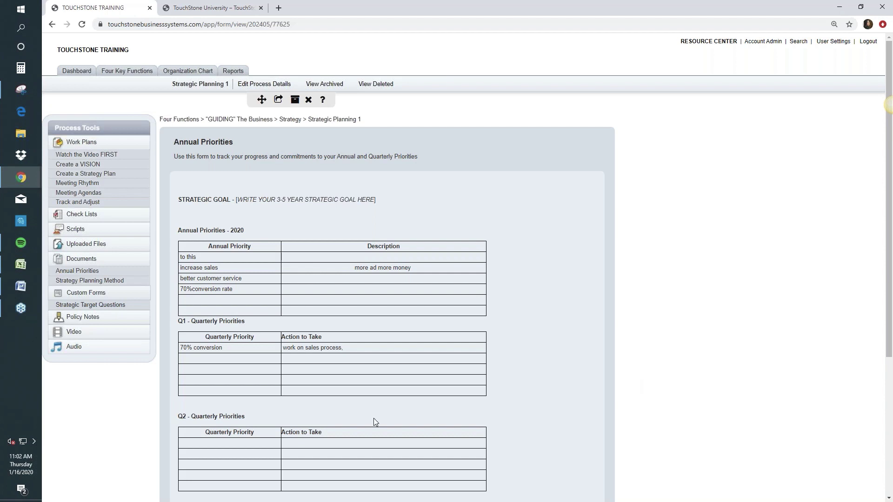
Review the quarterly priorities tables in the Annual Priorities document and return to the Strategy process list.
{"action": "scroll", "coordinate": [216, 383], "scroll_direction": "down", "scroll_amount": 1}
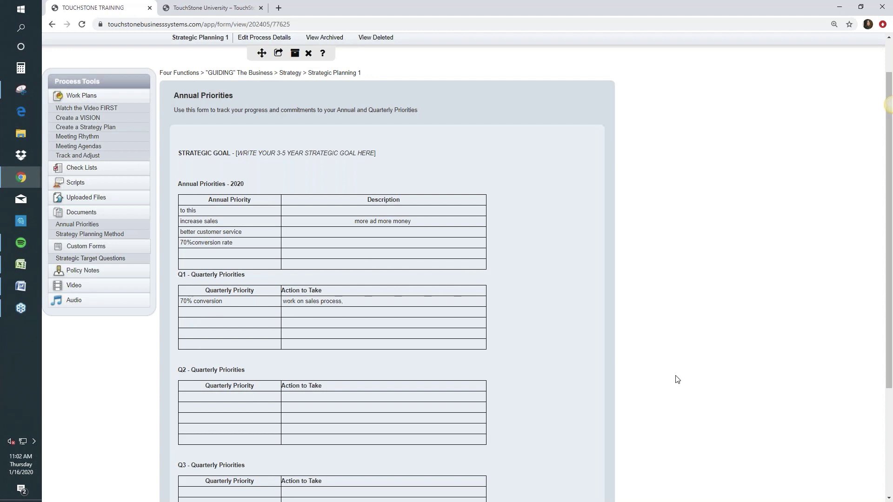
{"action": "scroll", "coordinate": [435, 272], "scroll_direction": "down", "scroll_amount": 1}
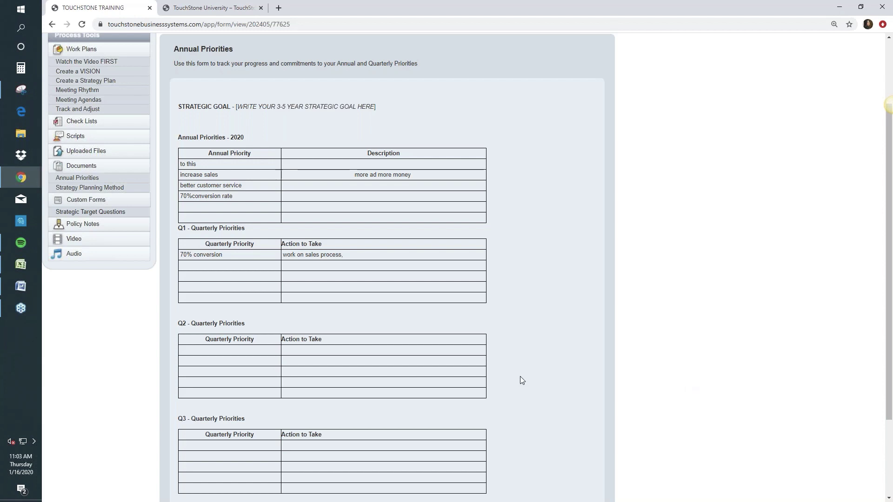
{"action": "scroll", "coordinate": [138, 400], "scroll_direction": "up", "scroll_amount": 1}
{"action": "scroll", "coordinate": [138, 401], "scroll_direction": "up", "scroll_amount": 1}
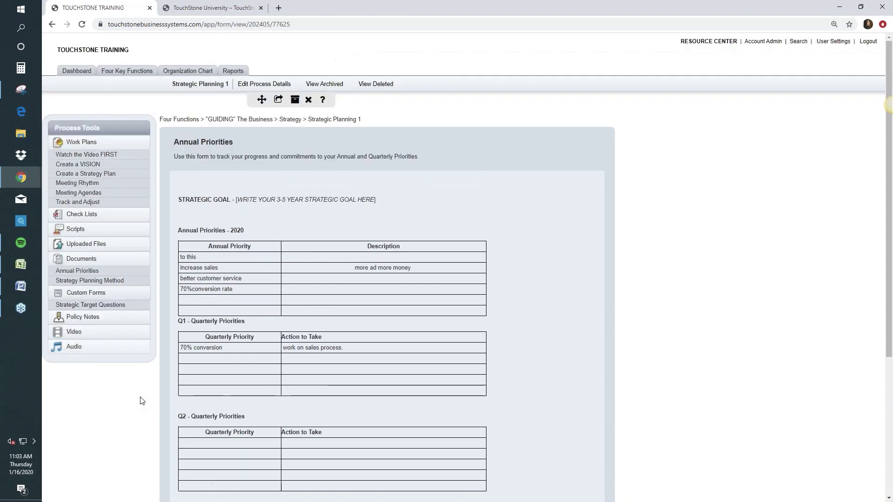
{"action": "left_click", "coordinate": [295, 123]}
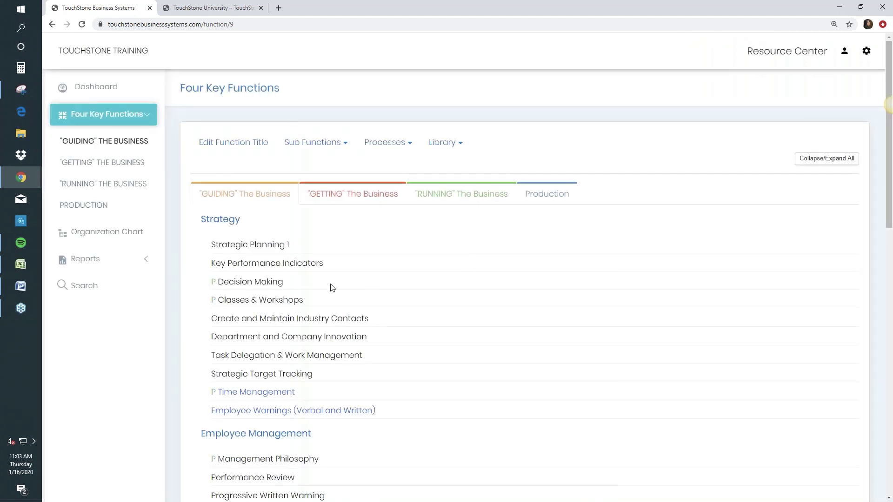
Open the Key Performance Indicators process under Strategy and review the questions of its HR Indicators custom form.
{"action": "left_click", "coordinate": [265, 264]}
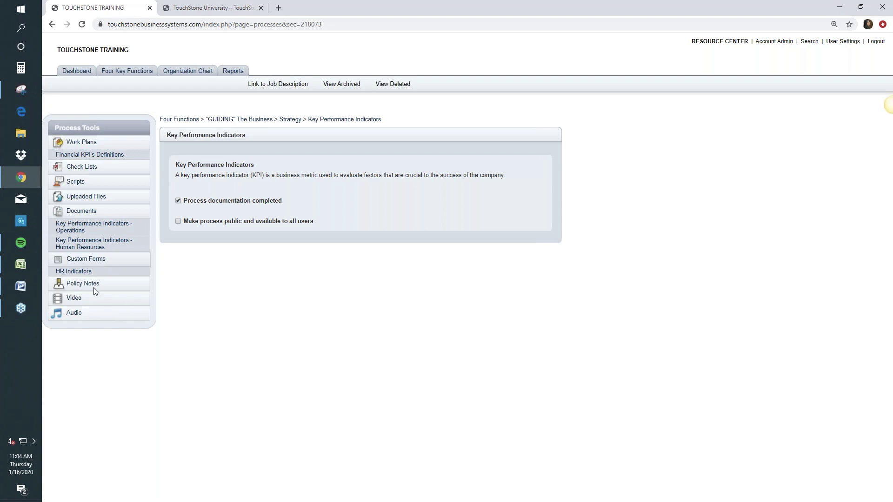
{"action": "left_click", "coordinate": [84, 275]}
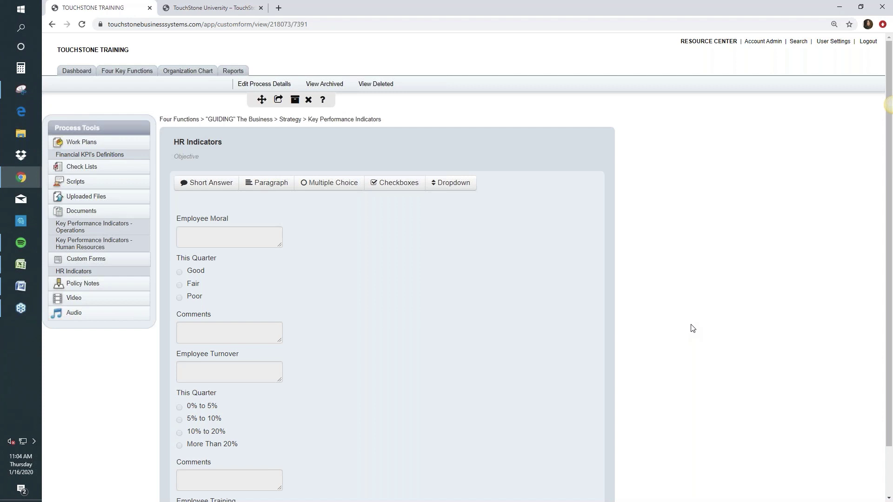
{"action": "scroll", "coordinate": [693, 328], "scroll_direction": "down", "scroll_amount": 2}
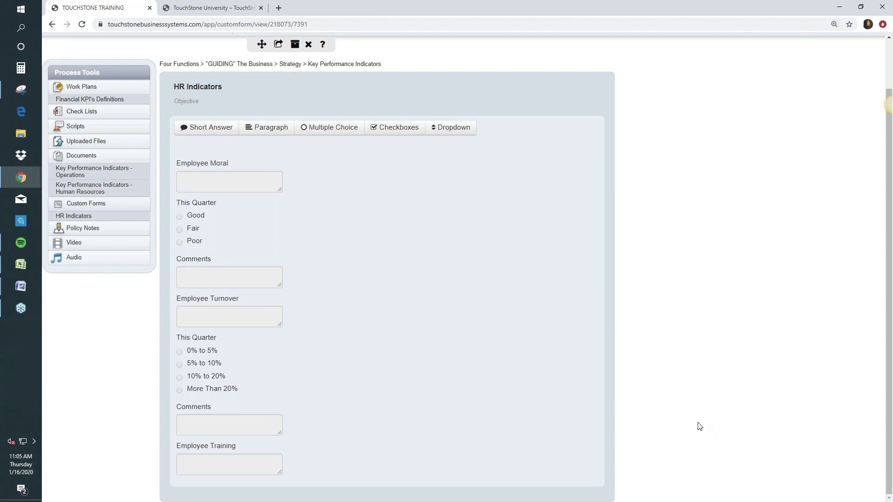
{"action": "scroll", "coordinate": [700, 426], "scroll_direction": "up", "scroll_amount": 2}
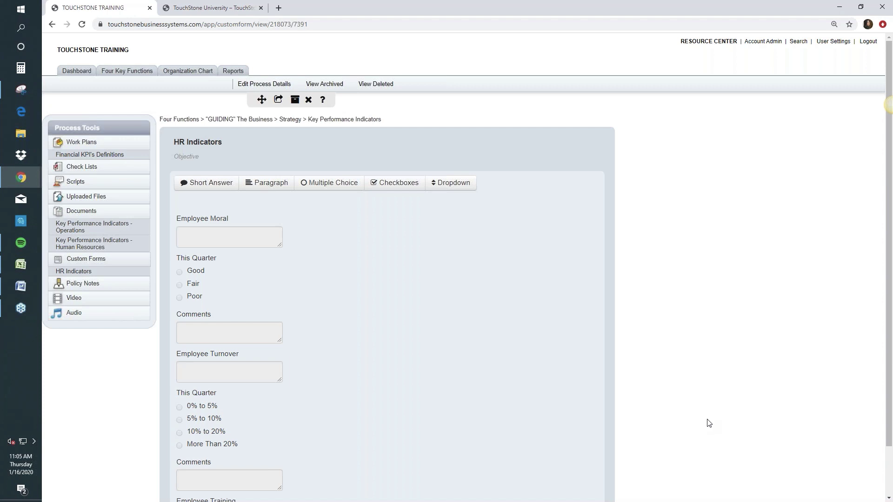
From the dashboard, open the Manager of Administration & Finance responsibilities and the HR Indicators form under Key Performance Indicators.
{"action": "left_click", "coordinate": [76, 72]}
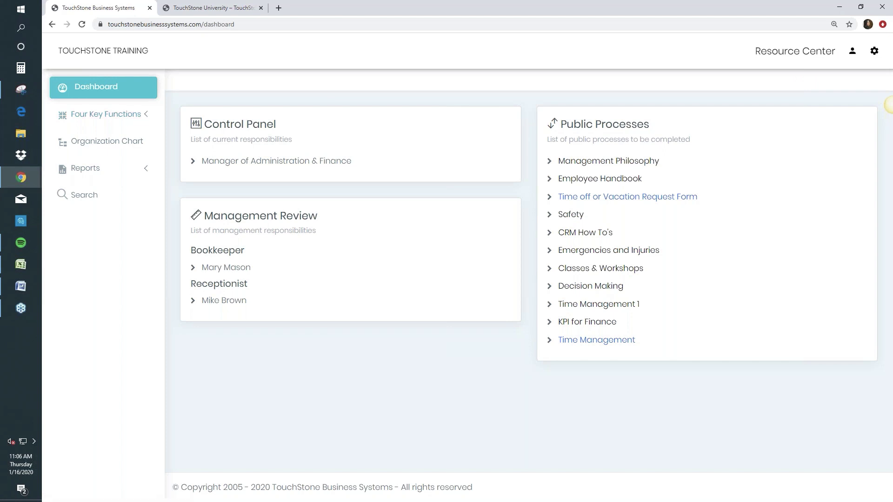
{"action": "left_click", "coordinate": [334, 161]}
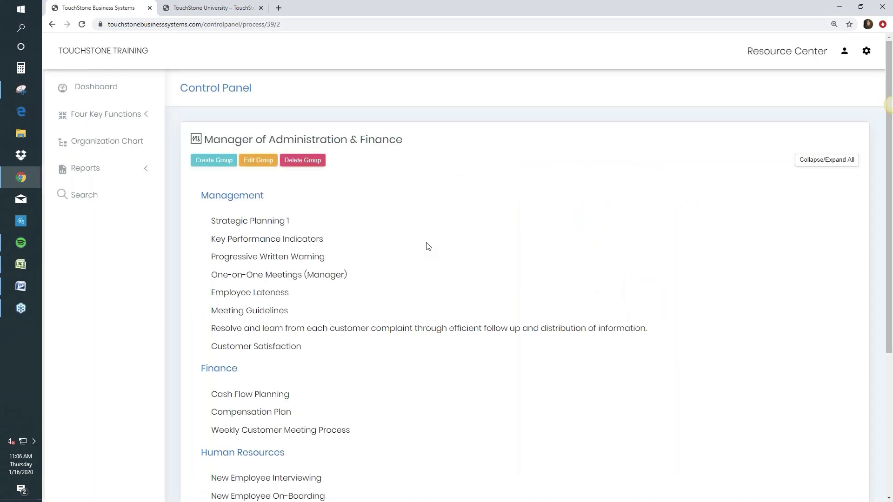
{"action": "left_click", "coordinate": [272, 241]}
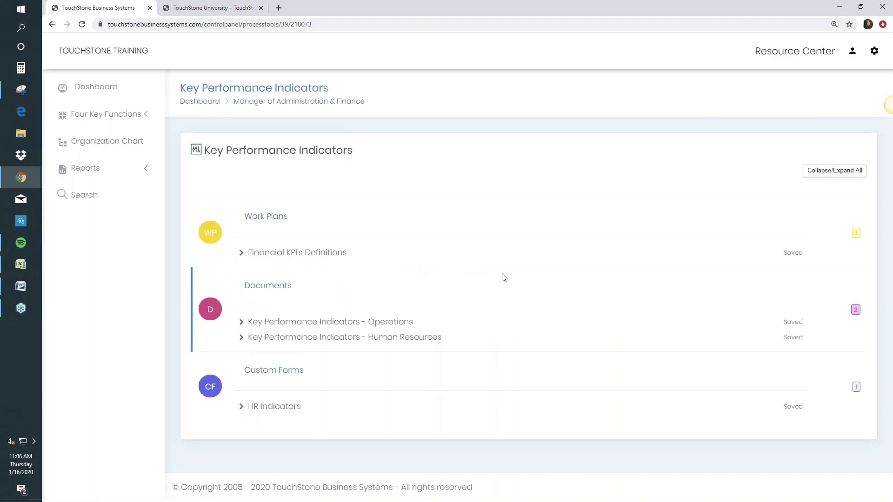
{"action": "left_click", "coordinate": [276, 407]}
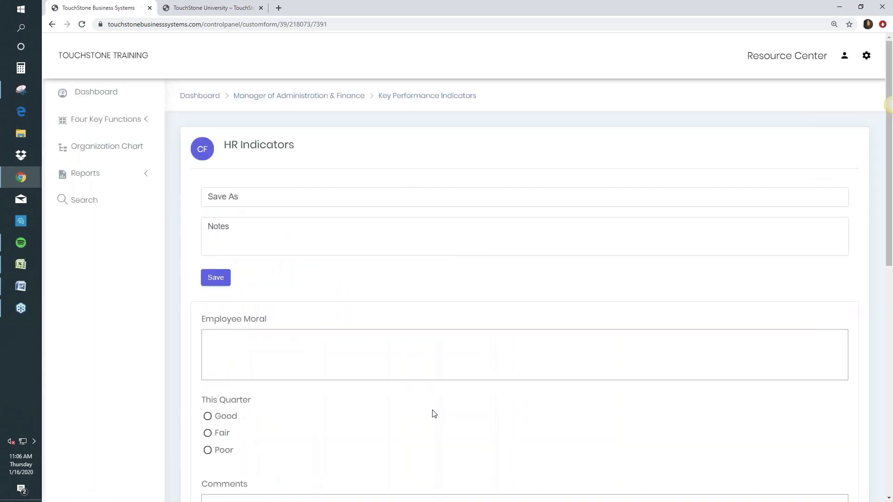
Name the form entry "Q1 2020" and complete Employee Moral with "text", the rating Good, and the comment "why".
{"action": "scroll", "coordinate": [433, 413], "scroll_direction": "down", "scroll_amount": 1}
{"action": "left_click", "coordinate": [226, 149]}
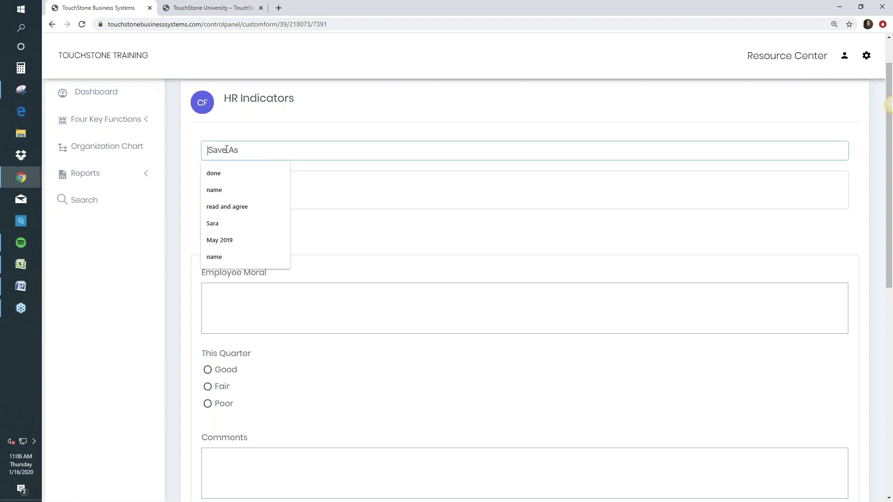
{"action": "type", "text": "Q1 2020"}
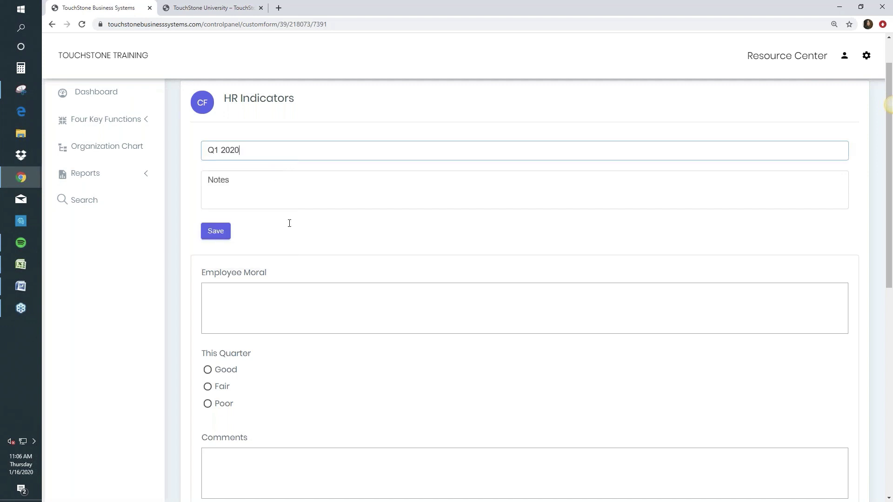
{"action": "left_click", "coordinate": [239, 299]}
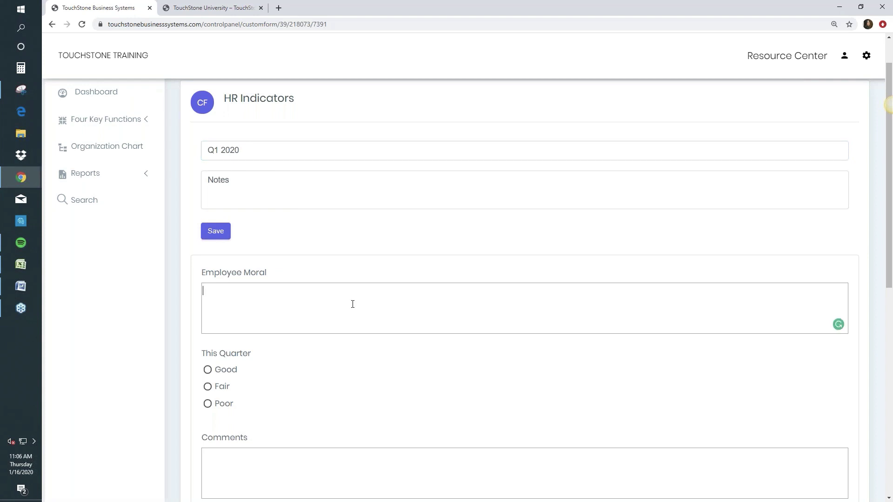
{"action": "type", "text": "text"}
{"action": "scroll", "coordinate": [419, 305], "scroll_direction": "down", "scroll_amount": 1}
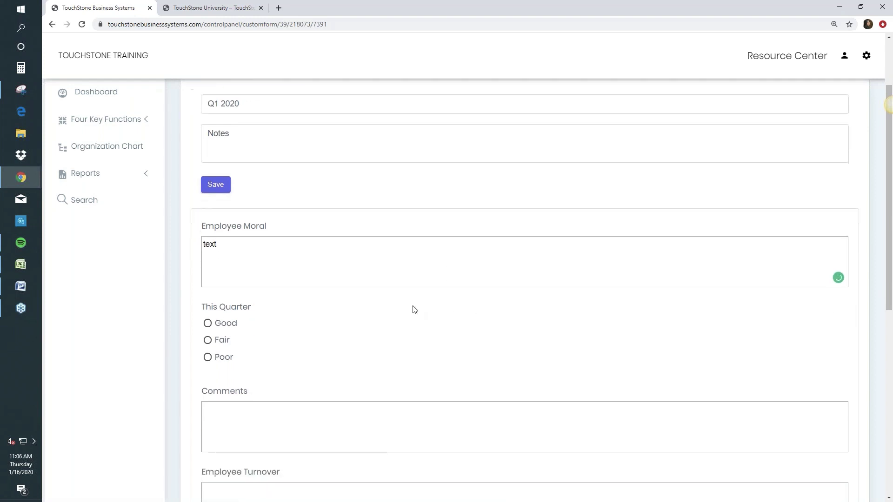
{"action": "left_click", "coordinate": [212, 327]}
{"action": "left_click", "coordinate": [244, 423]}
{"action": "type", "text": "why"}
Complete Employee Turnover with "text", the range 10% to 20%, and the comment "why", and save the HR Indicators form.
{"action": "scroll", "coordinate": [400, 423], "scroll_direction": "down", "scroll_amount": 4}
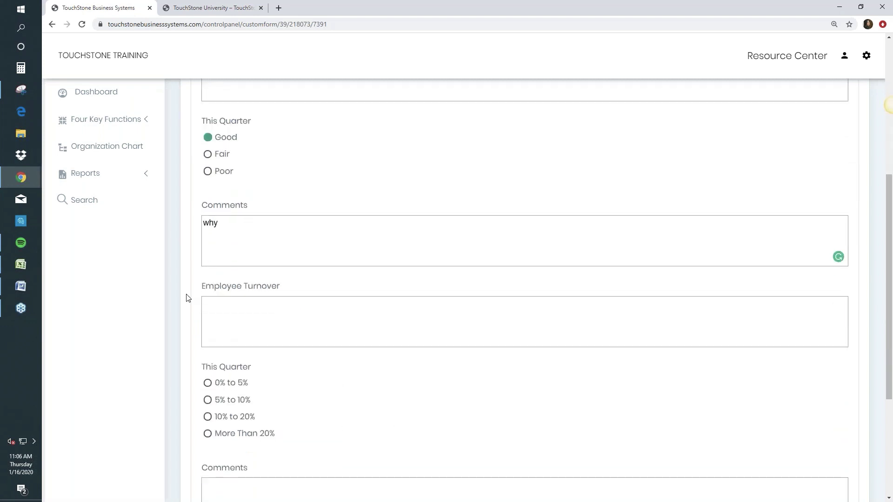
{"action": "left_click", "coordinate": [225, 305]}
{"action": "type", "text": "text"}
{"action": "left_click", "coordinate": [208, 416]}
{"action": "scroll", "coordinate": [395, 420], "scroll_direction": "down", "scroll_amount": 3}
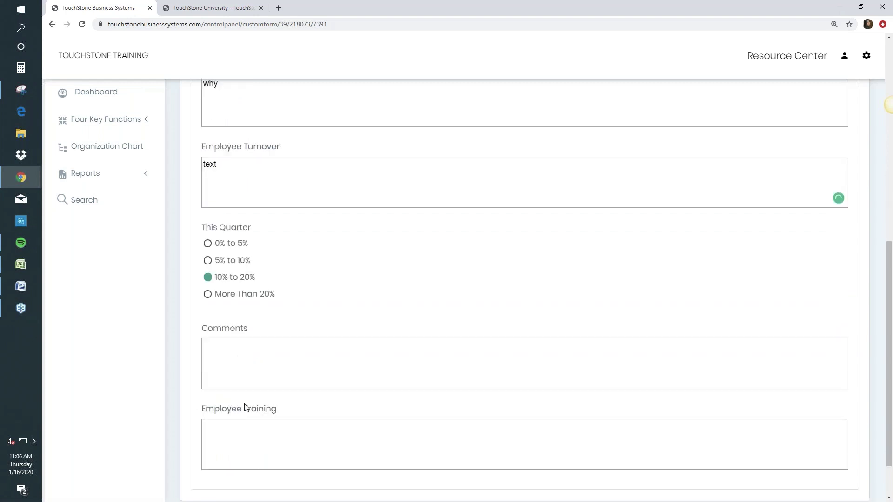
{"action": "left_click", "coordinate": [219, 343]}
{"action": "type", "text": "why"}
{"action": "scroll", "coordinate": [382, 311], "scroll_direction": "up", "scroll_amount": 6}
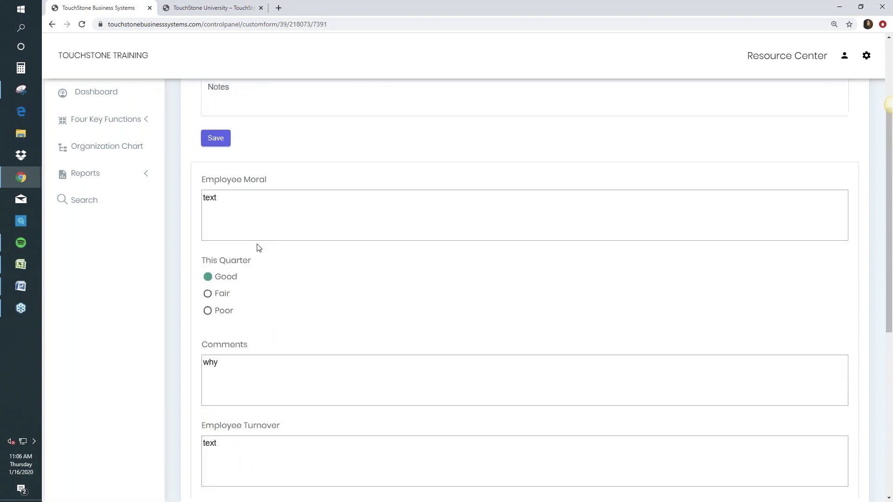
{"action": "left_click", "coordinate": [215, 139]}
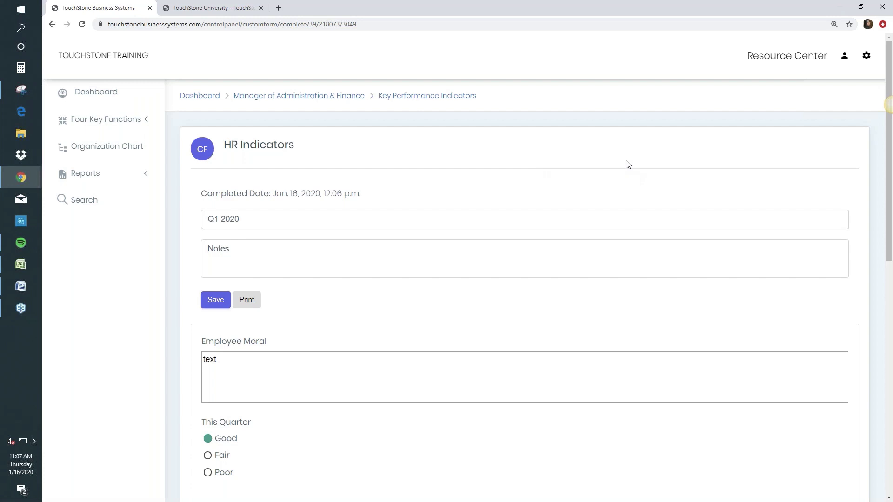
Return to the Manager of Administration & Finance control panel and open the organization chart.
{"action": "left_click", "coordinate": [332, 102]}
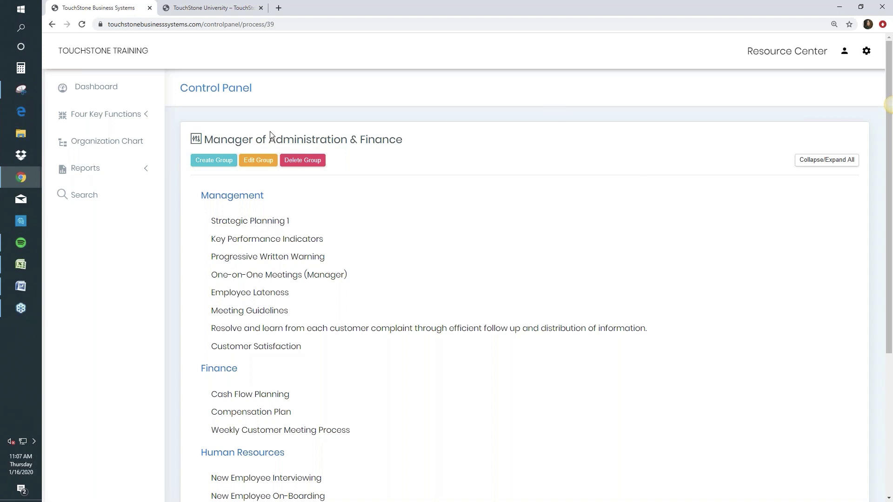
{"action": "left_click", "coordinate": [105, 143]}
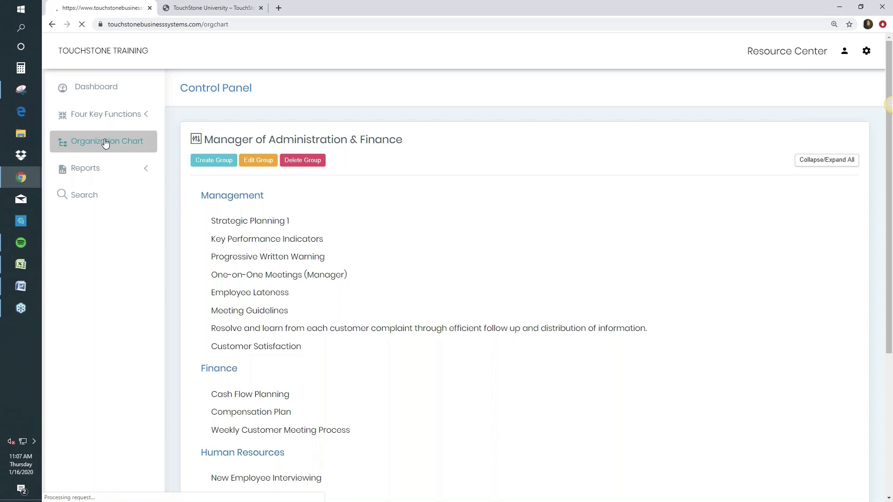